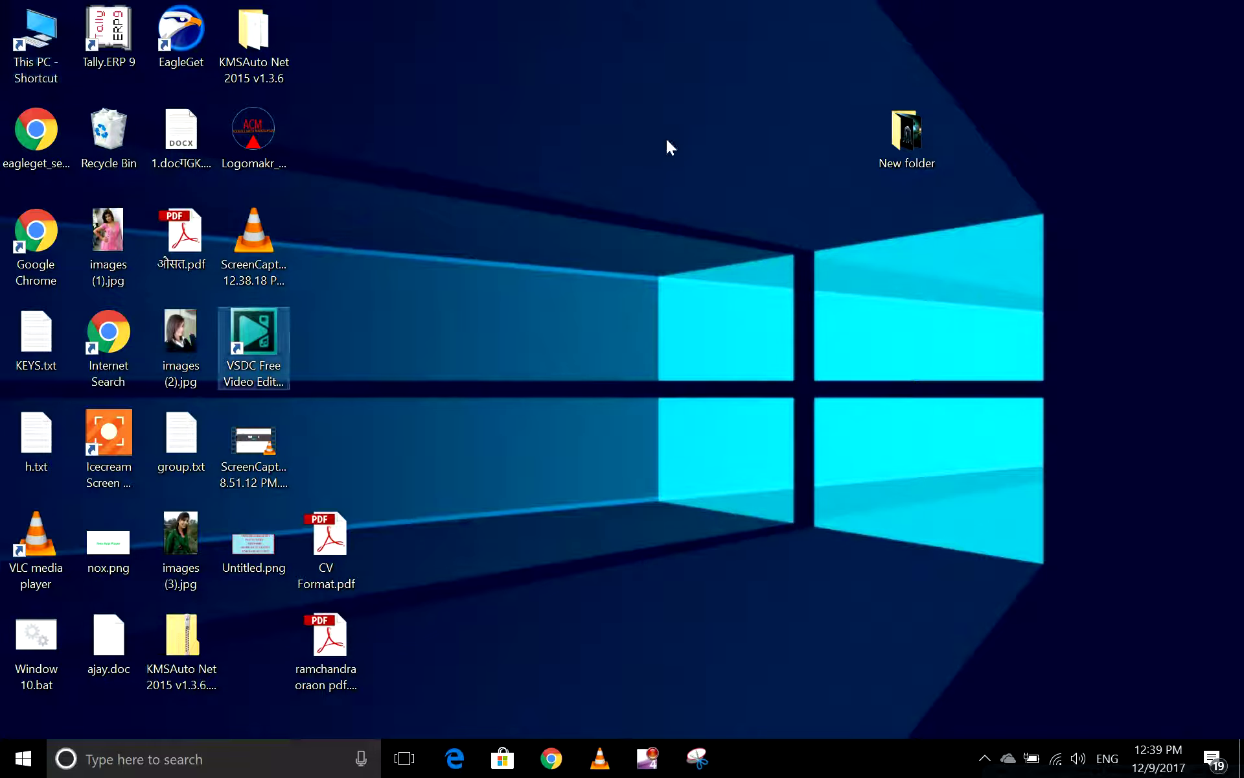
Play the All_Black_Full_Song track from Local Disk (D:), and close the player and the file window.
{"action": "key", "text": "super+e"}
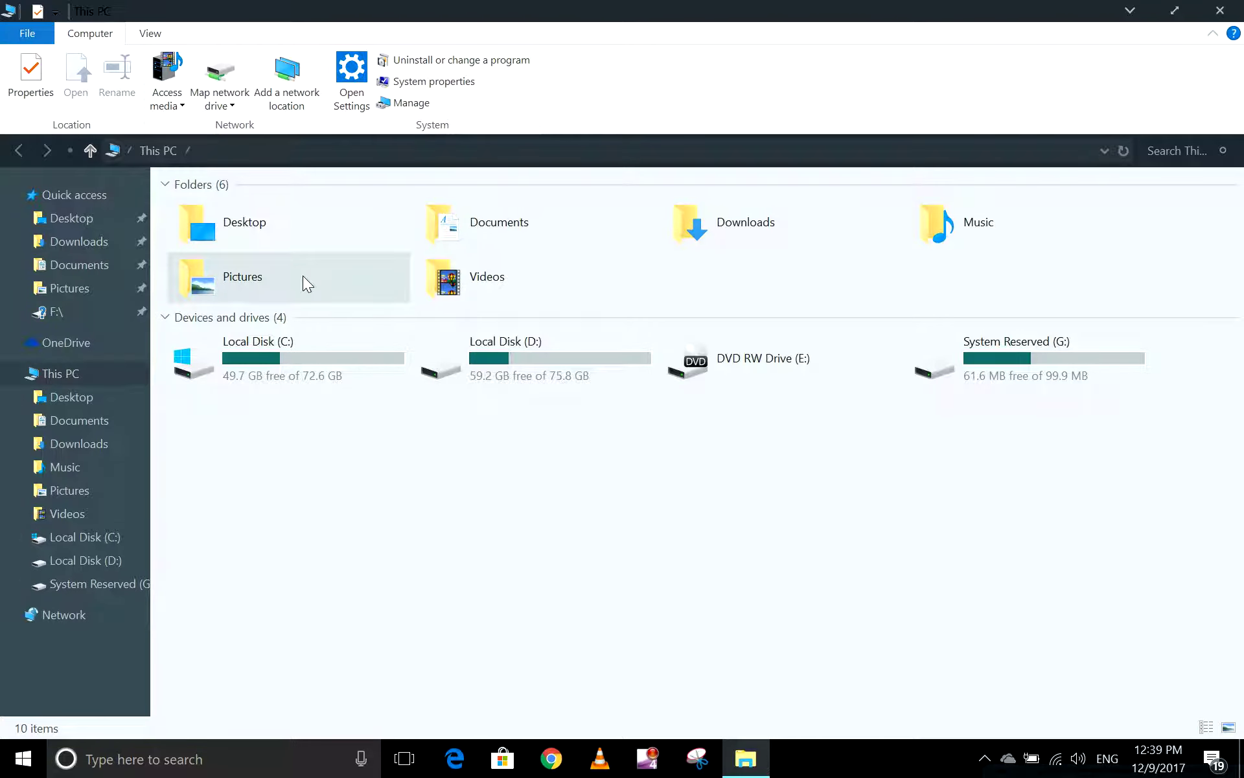
{"action": "left_click", "coordinate": [546, 353]}
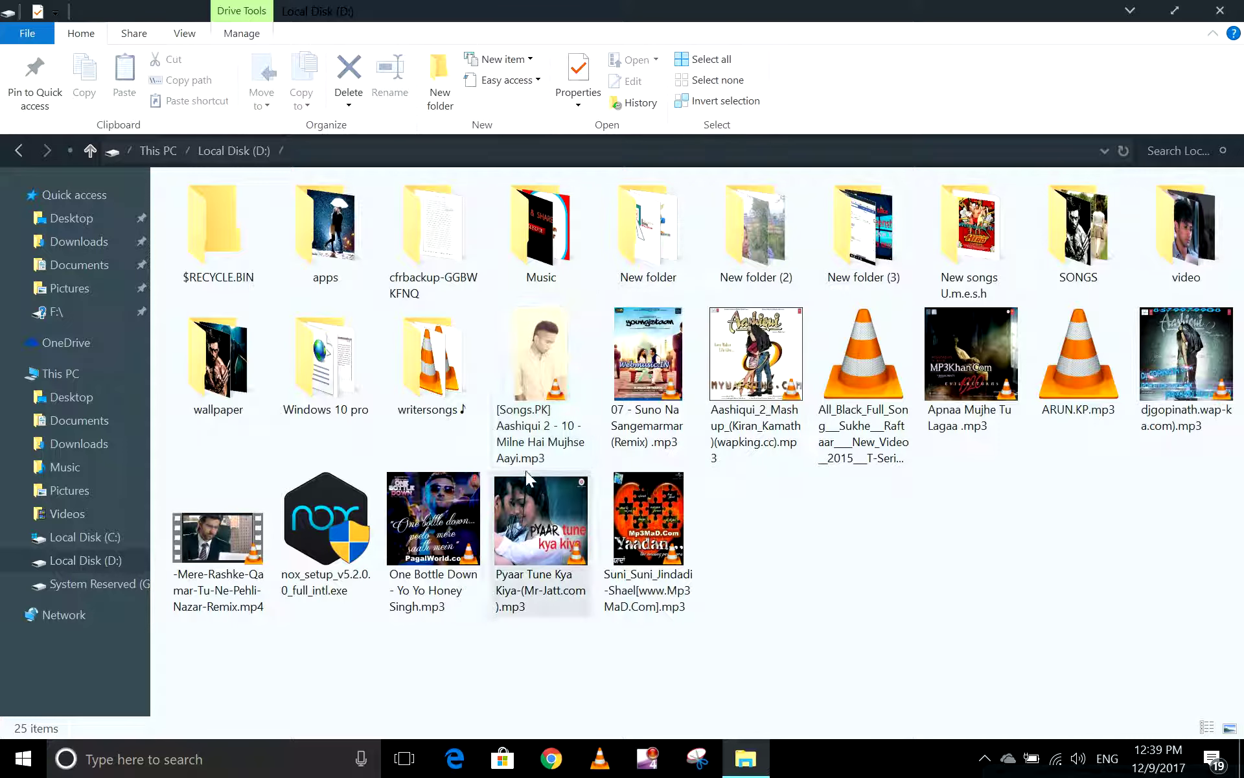
{"action": "left_click", "coordinate": [452, 535]}
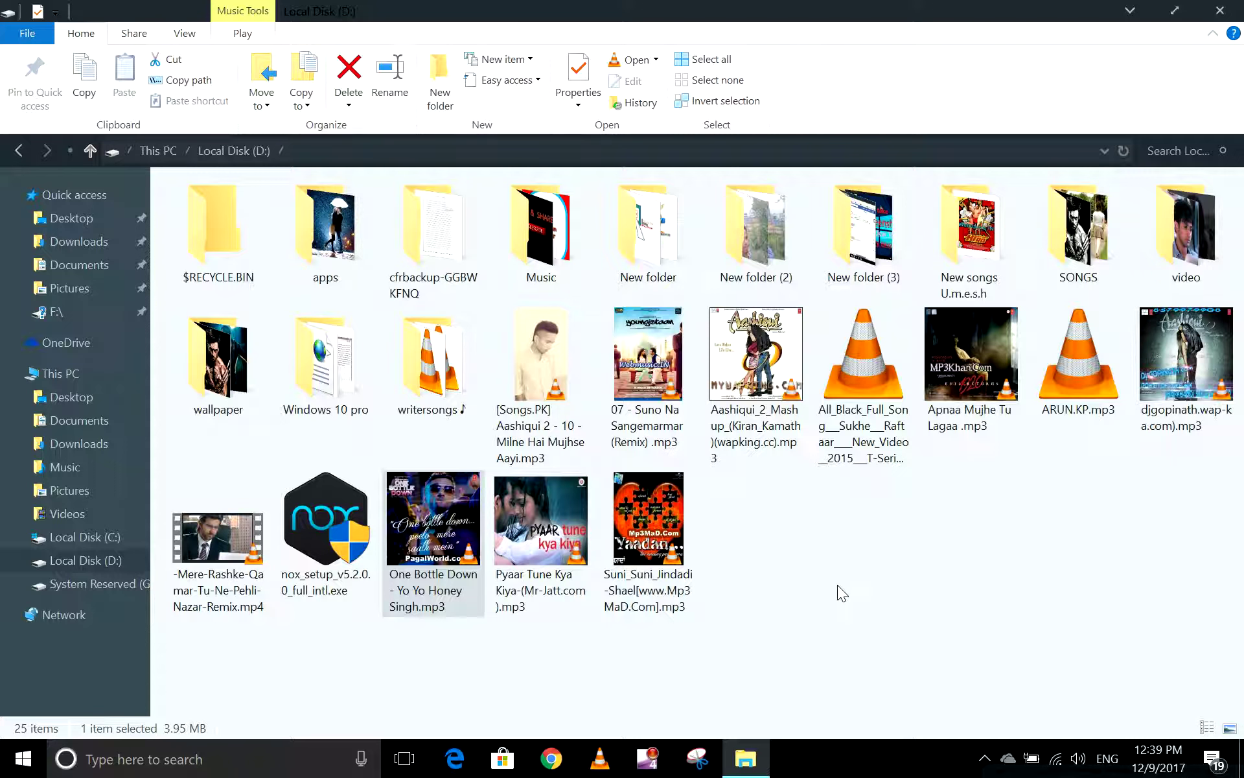
{"action": "double_click", "coordinate": [832, 390]}
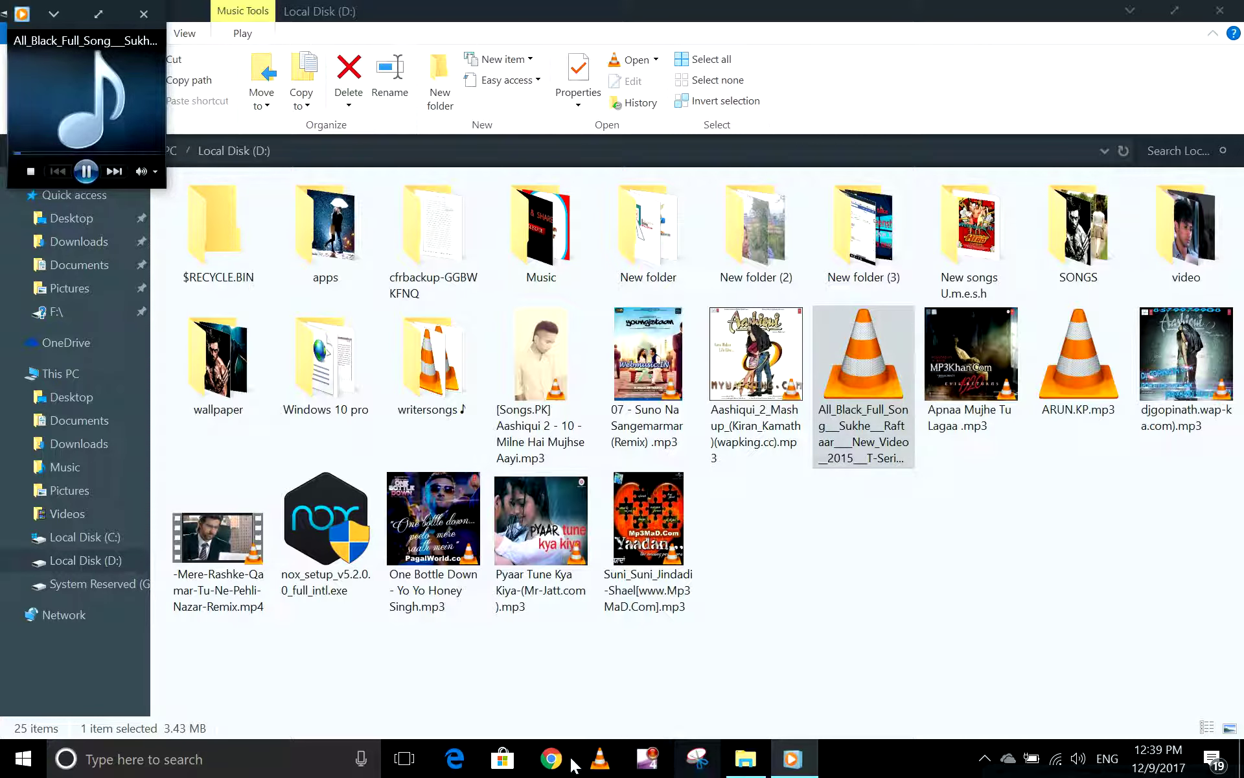
{"action": "left_click", "coordinate": [141, 16]}
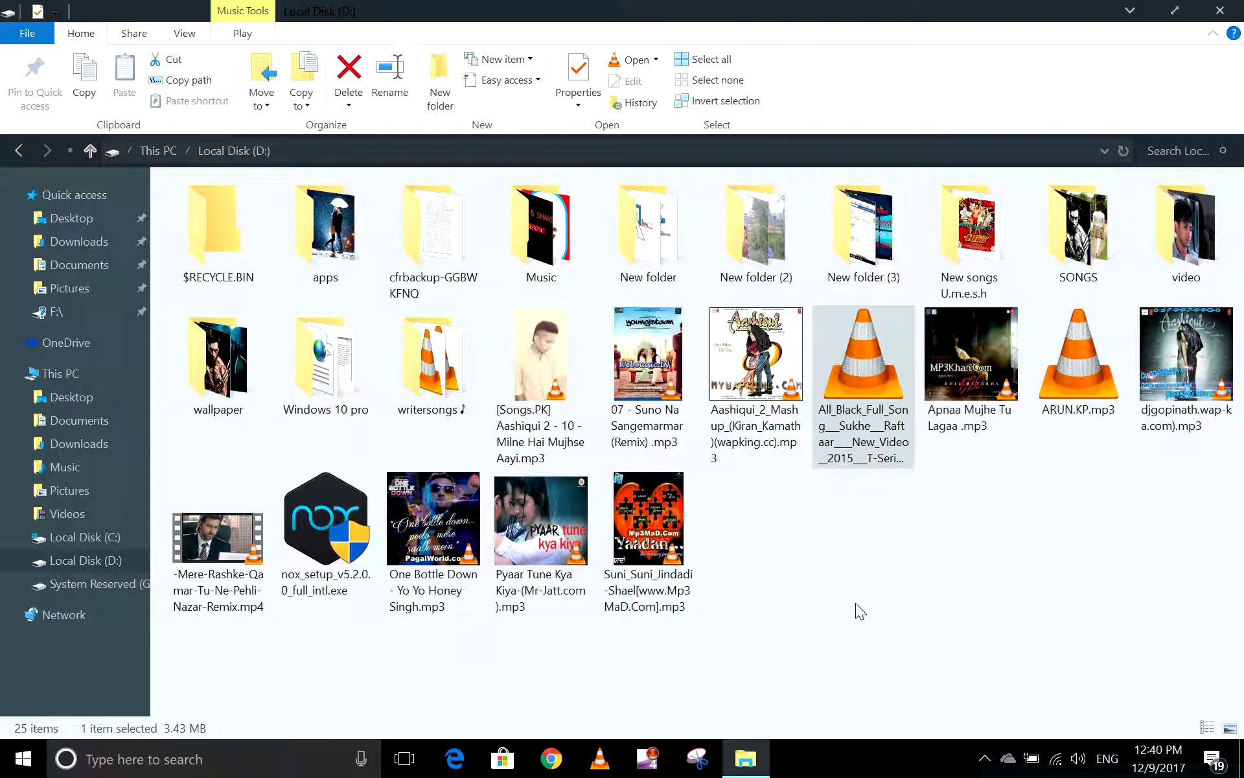
{"action": "left_click", "coordinate": [1219, 12]}
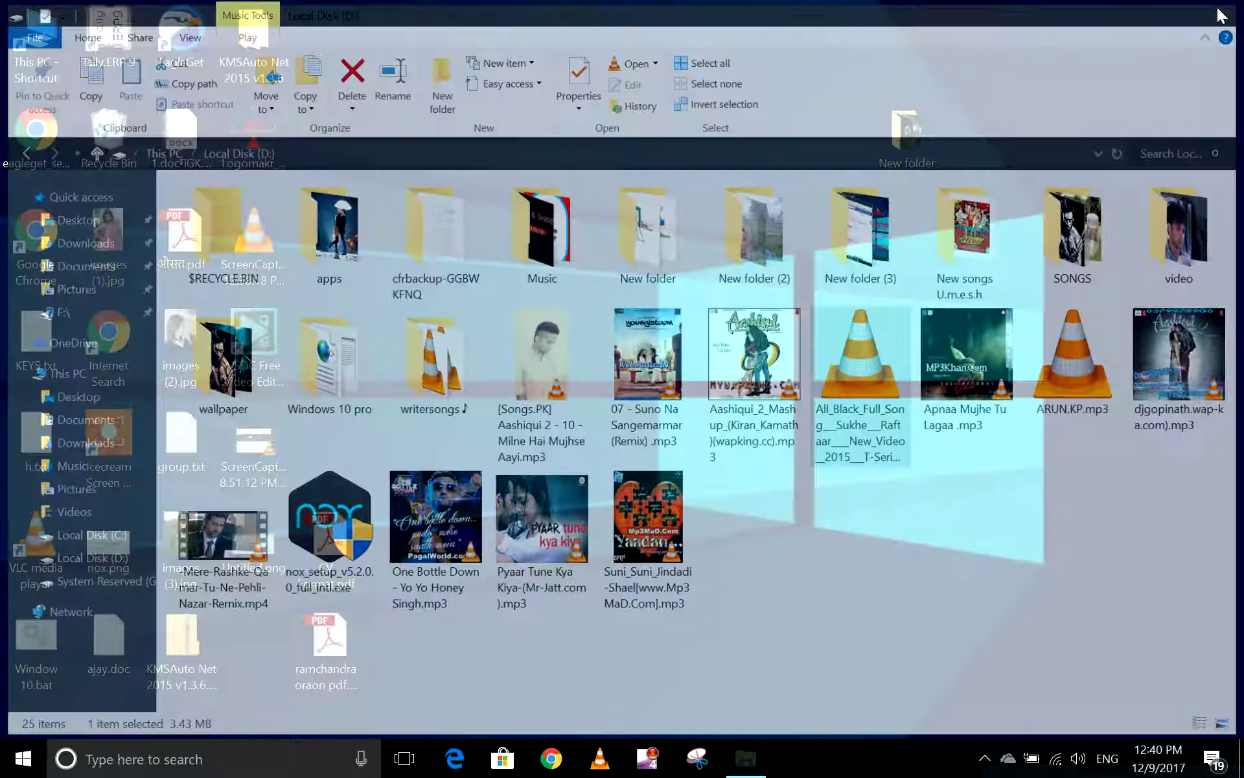
{"action": "right_click", "coordinate": [561, 361]}
{"action": "left_click", "coordinate": [593, 412]}
{"action": "right_click", "coordinate": [545, 304]}
{"action": "left_click", "coordinate": [578, 359]}
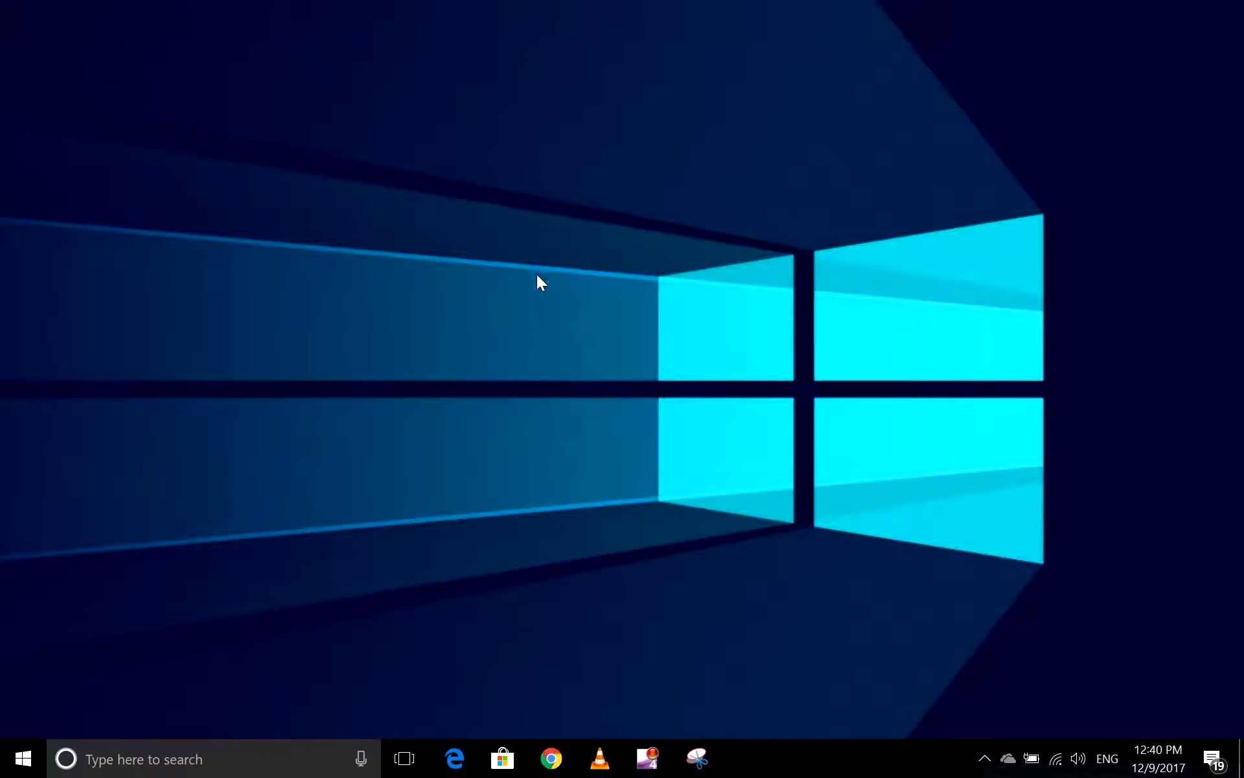
{"action": "right_click", "coordinate": [528, 262]}
{"action": "left_click", "coordinate": [572, 321]}
{"action": "right_click", "coordinate": [547, 233]}
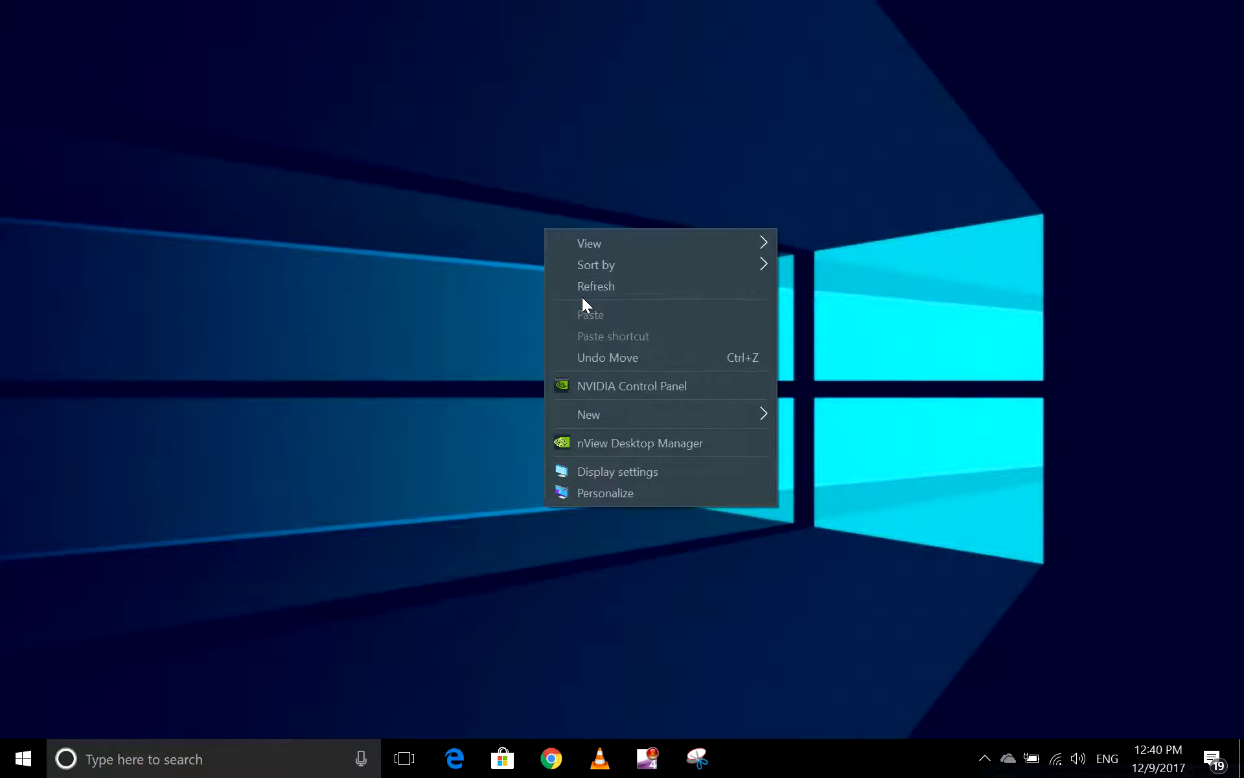
{"action": "left_click", "coordinate": [580, 288]}
{"action": "right_click", "coordinate": [564, 130]}
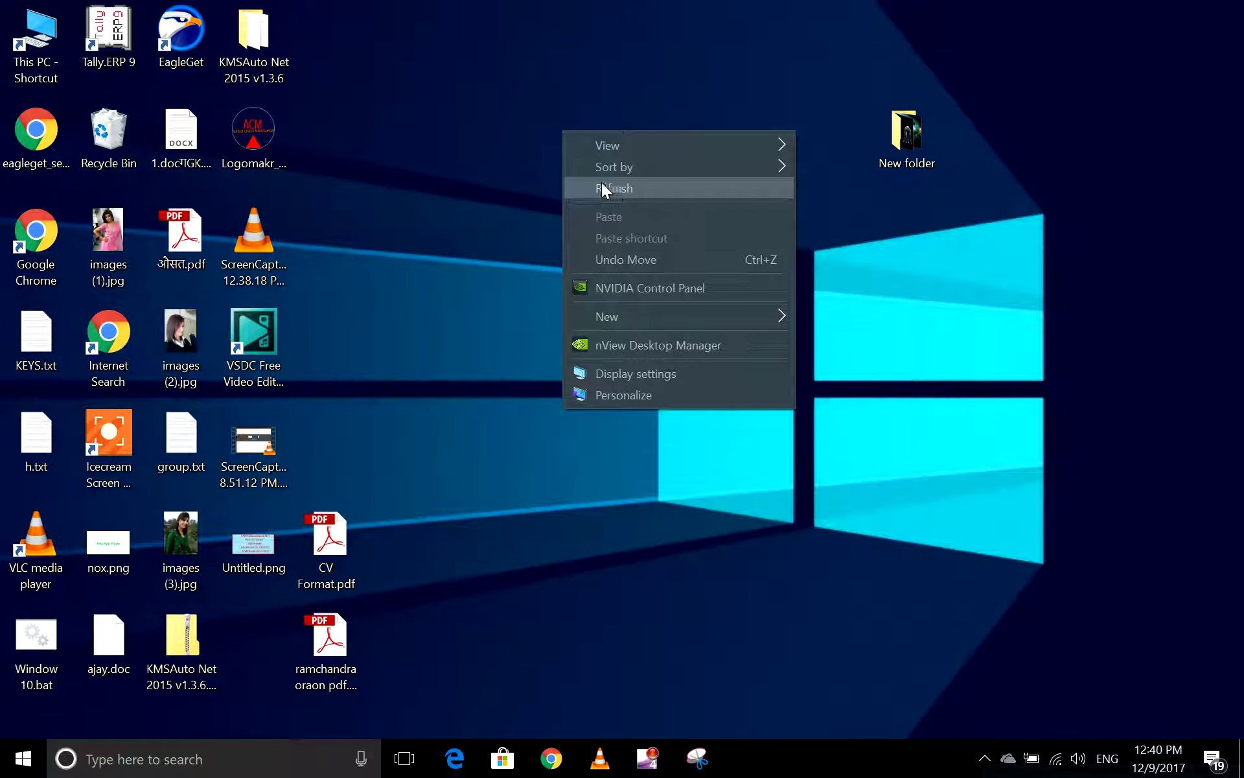
{"action": "left_click", "coordinate": [602, 184]}
{"action": "right_click", "coordinate": [582, 141]}
{"action": "left_click", "coordinate": [629, 199]}
{"action": "right_click", "coordinate": [602, 147]}
{"action": "left_click", "coordinate": [645, 205]}
{"action": "right_click", "coordinate": [625, 158]}
{"action": "left_click", "coordinate": [664, 217]}
Open the Colors page of the desktop personalization settings and look at the Start menu in its current accent color.
{"action": "right_click", "coordinate": [635, 161]}
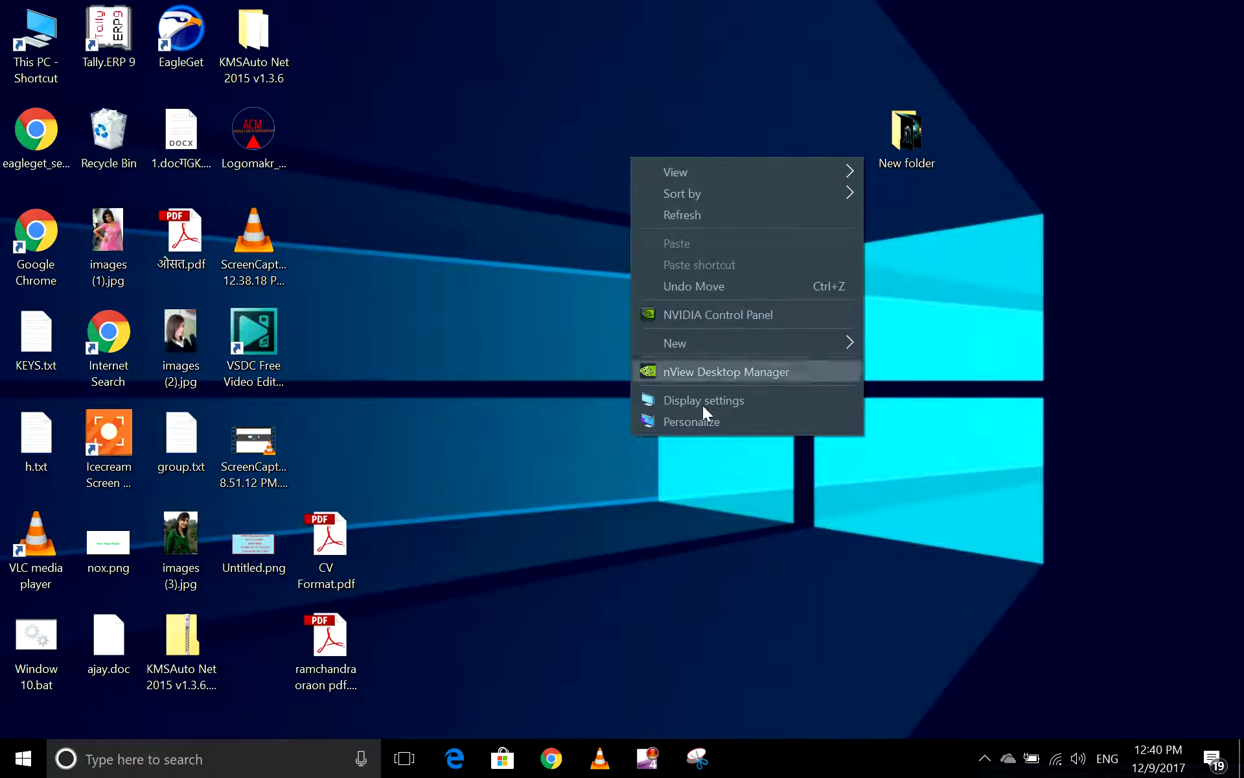
{"action": "left_click", "coordinate": [697, 419]}
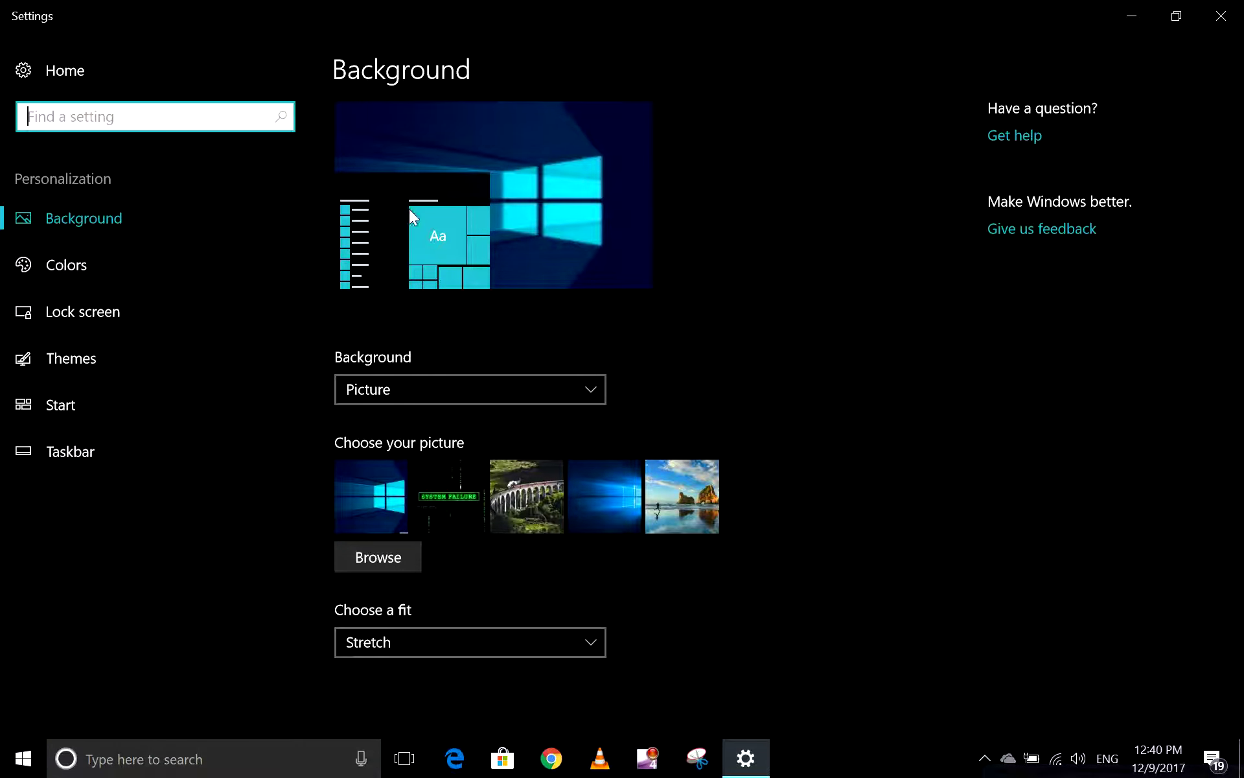
{"action": "left_click", "coordinate": [122, 269]}
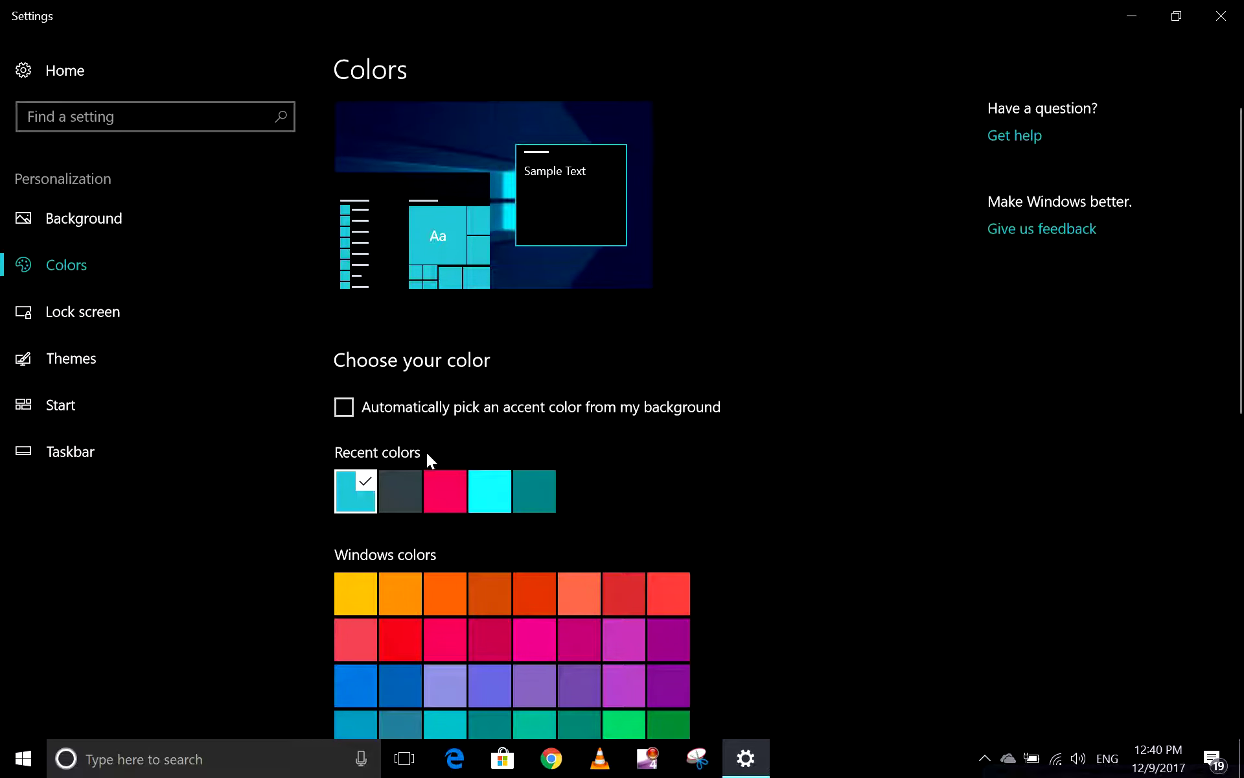
{"action": "key", "text": "super"}
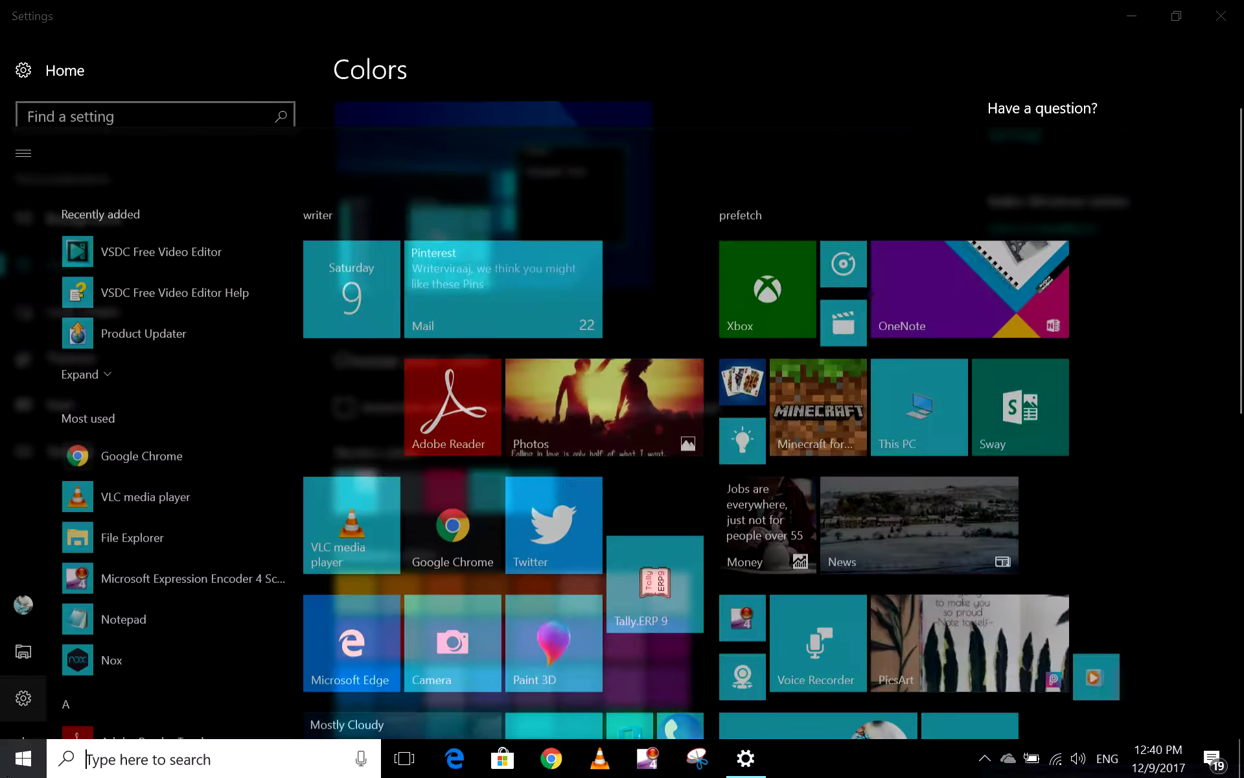
{"action": "left_click", "coordinate": [9, 751]}
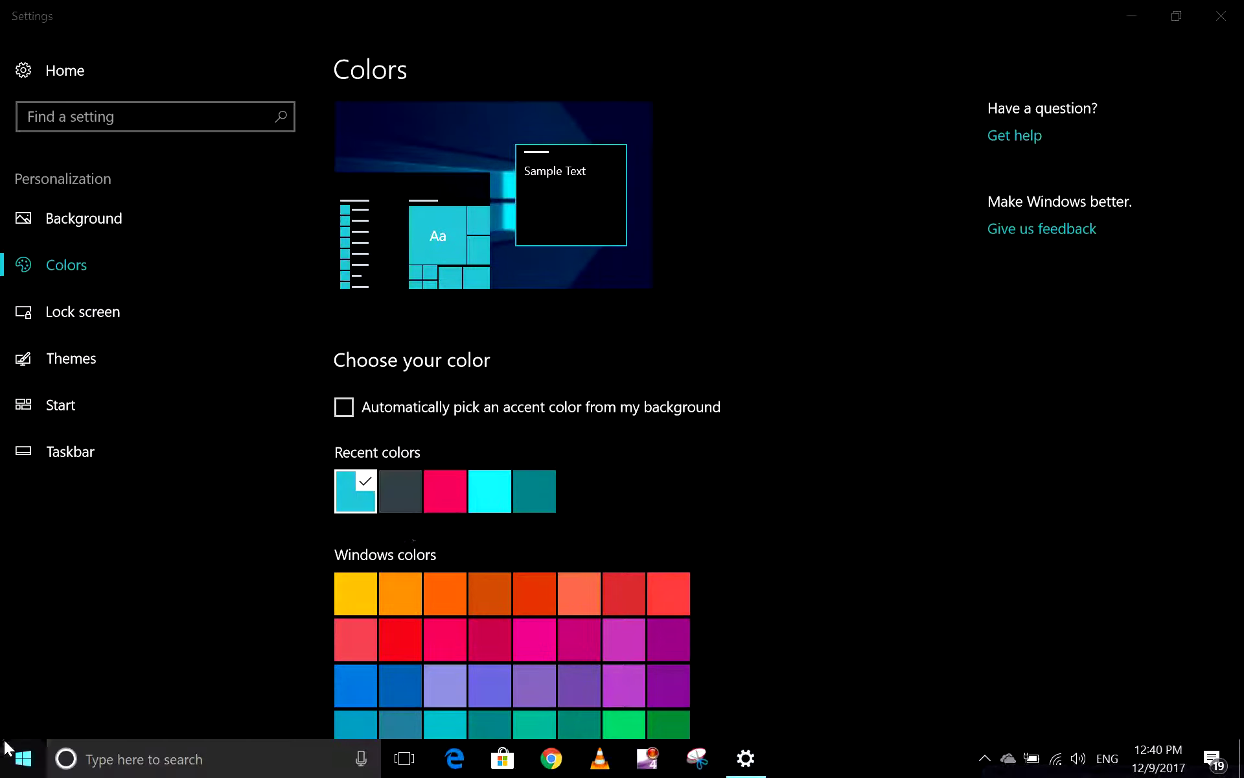
Try the Blue-gray accent color, checking it in the Start menu, and switch back to Turquoise.
{"action": "left_click", "coordinate": [415, 490]}
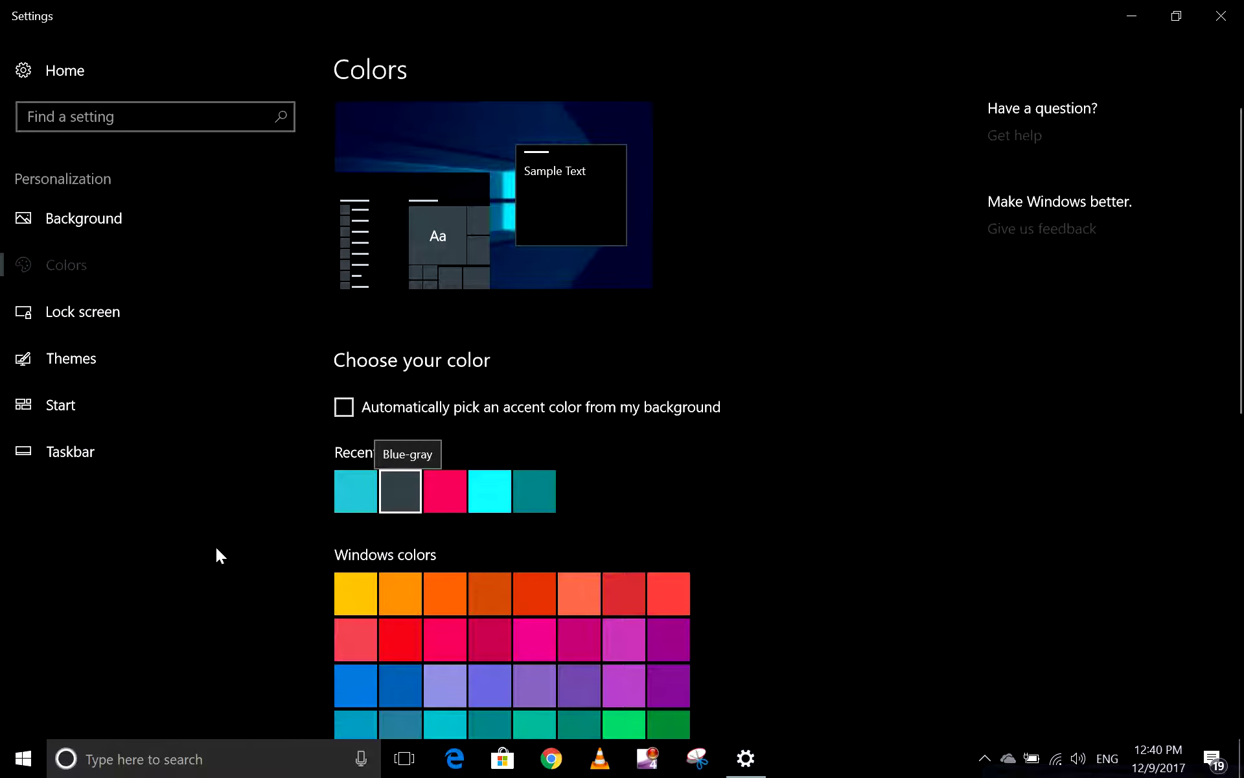
{"action": "key", "text": "super"}
{"action": "scroll", "coordinate": [828, 487], "scroll_direction": "up", "scroll_amount": 1}
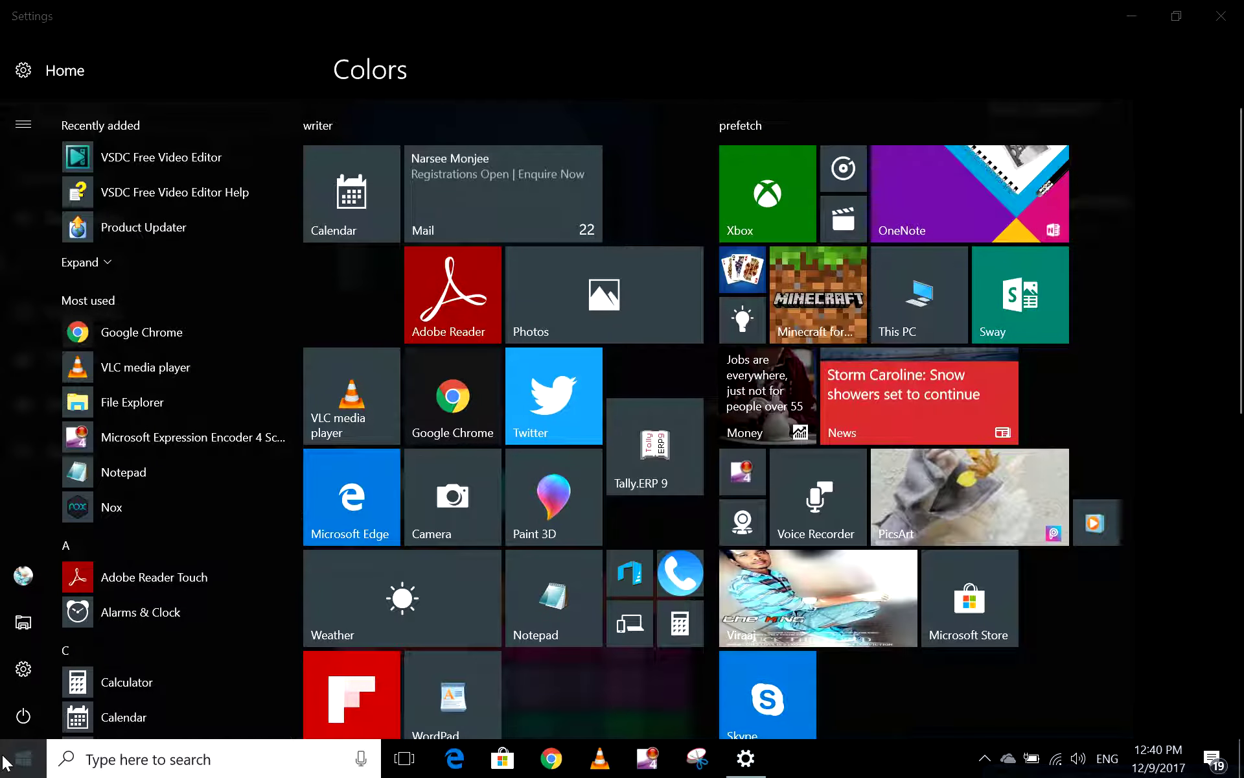
{"action": "left_click", "coordinate": [4, 759]}
{"action": "left_click", "coordinate": [349, 486]}
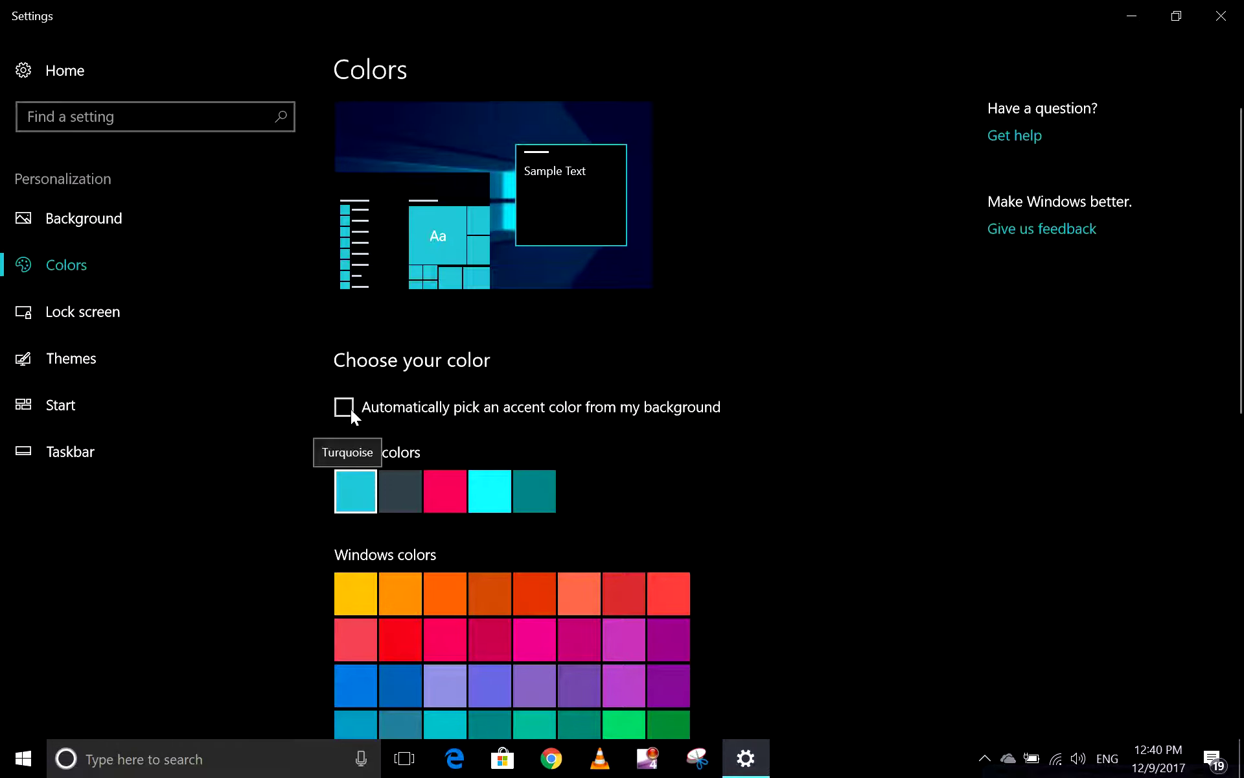
Try the Light default app mode and switch back to Dark.
{"action": "scroll", "coordinate": [532, 551], "scroll_direction": "down", "scroll_amount": 8}
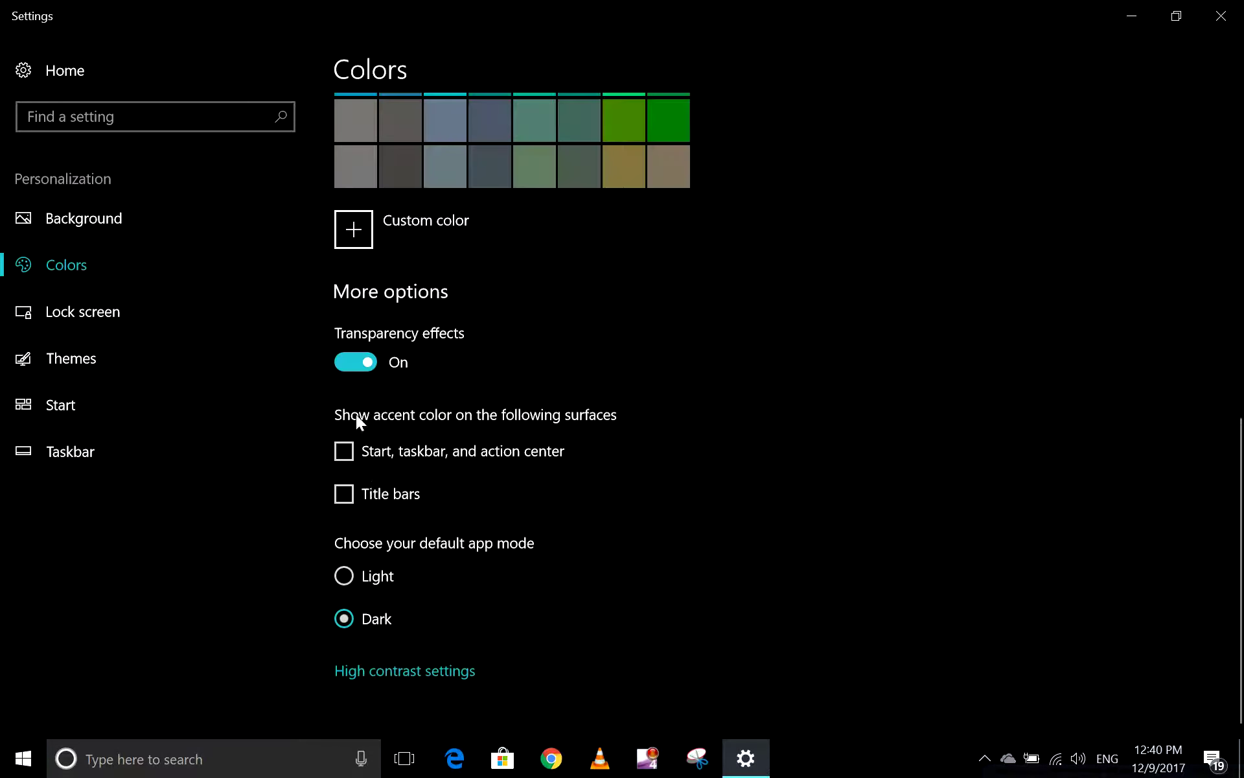
{"action": "left_click", "coordinate": [346, 575]}
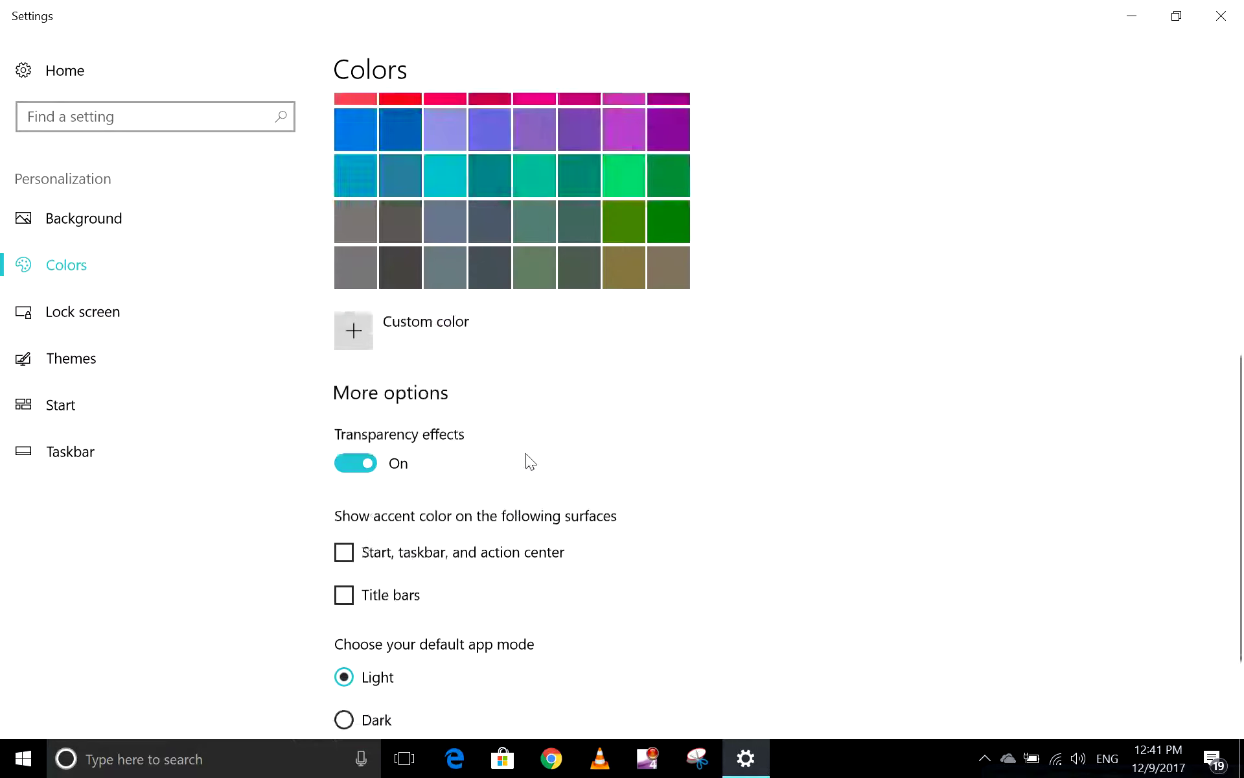
{"action": "left_click", "coordinate": [345, 620]}
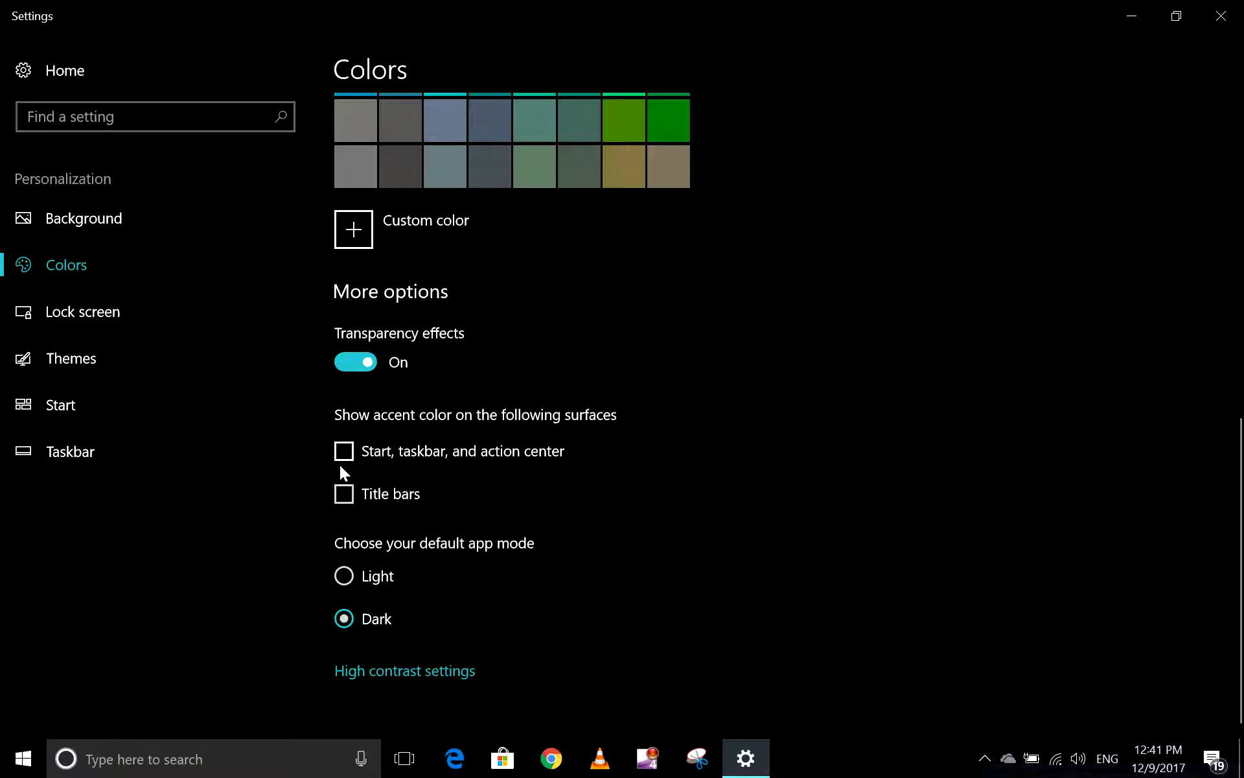
Show the accent color on Start, taskbar, and action center as well as on title bars.
{"action": "left_click", "coordinate": [347, 497]}
{"action": "left_click", "coordinate": [348, 454]}
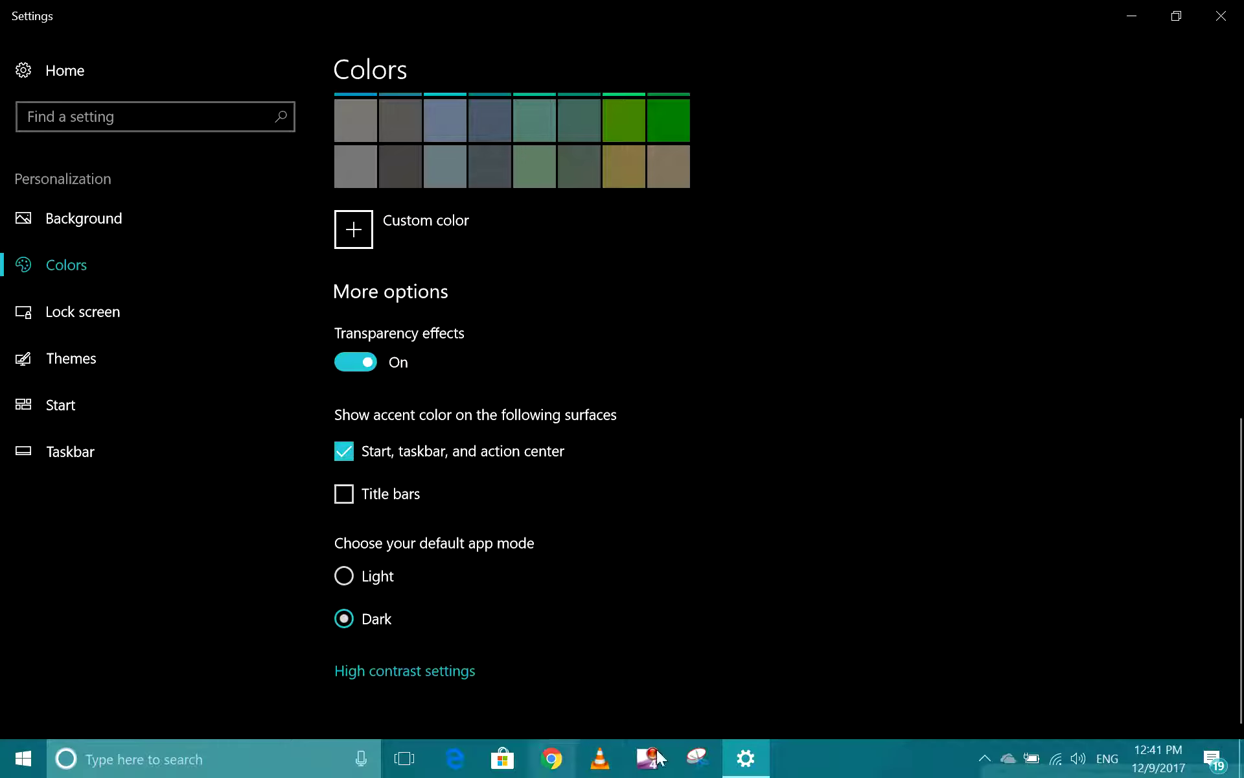
{"action": "left_click", "coordinate": [348, 497]}
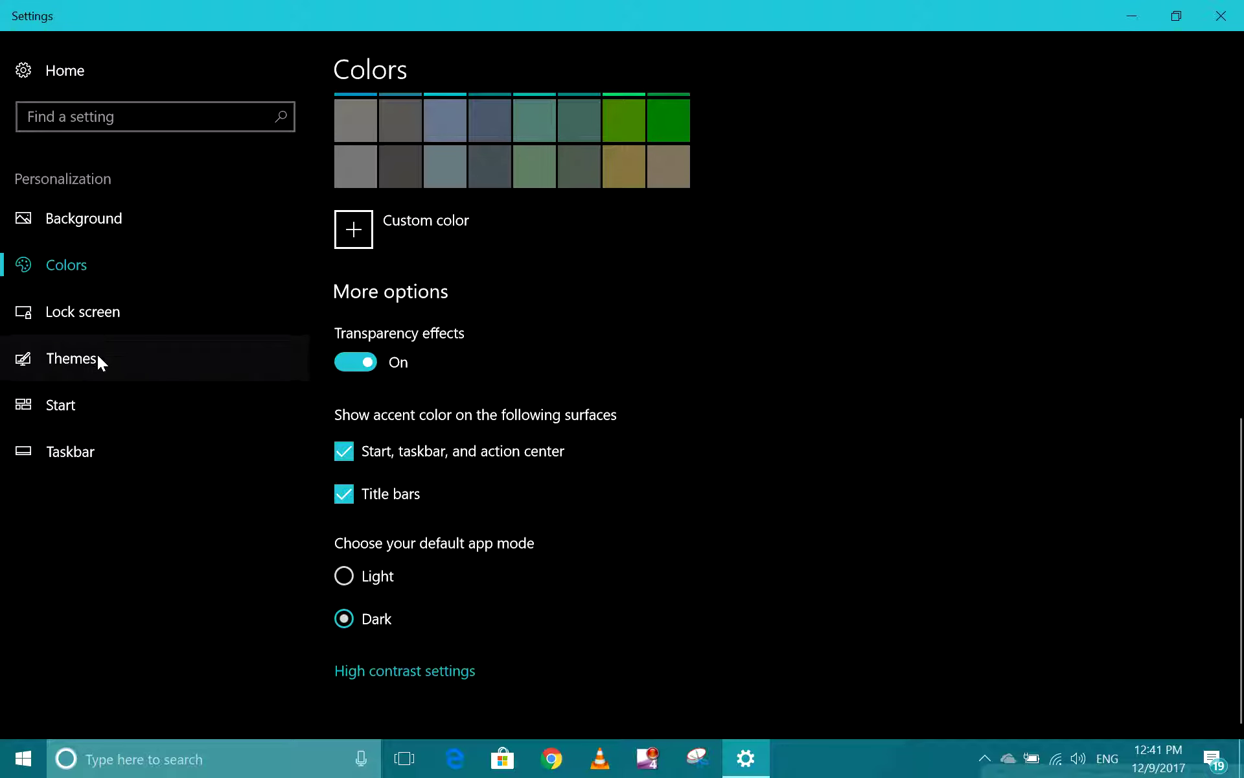
Examine the Lock screen personalization settings, from the background picture to the status apps and sign-in screen options.
{"action": "left_click", "coordinate": [100, 321]}
{"action": "scroll", "coordinate": [524, 380], "scroll_direction": "down", "scroll_amount": 5}
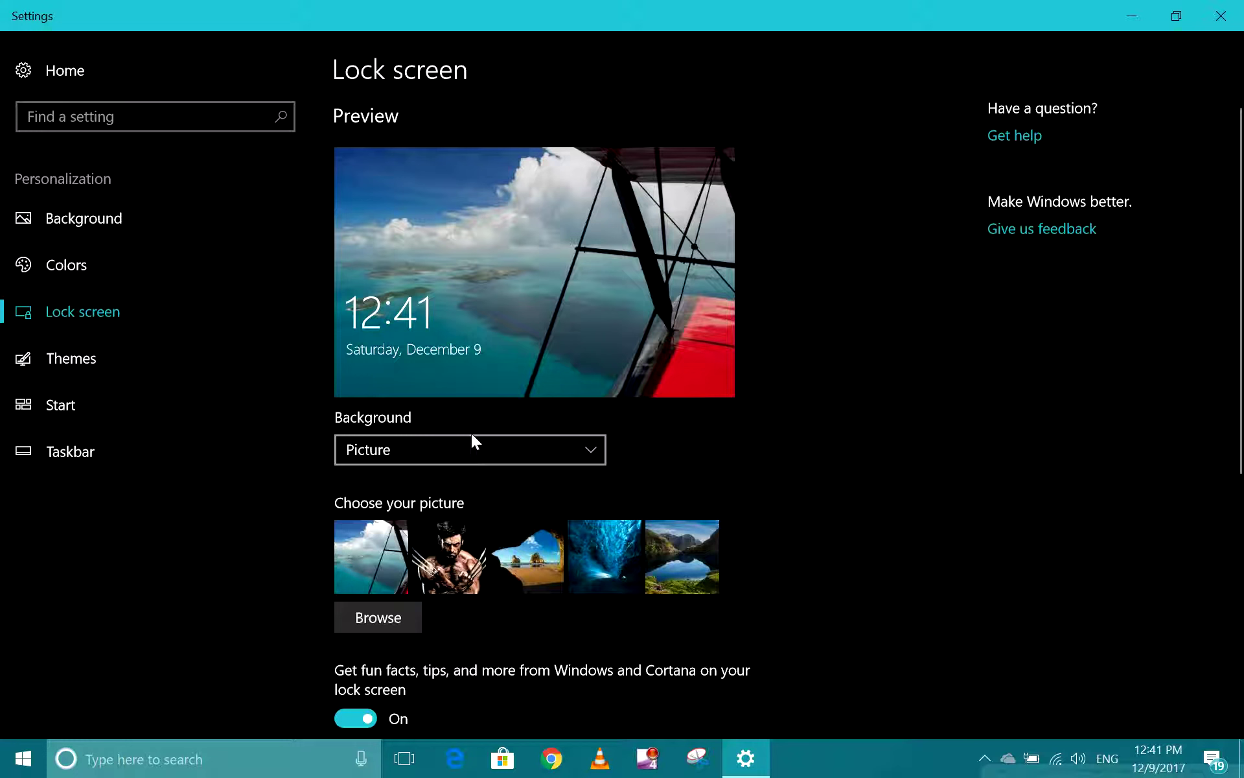
{"action": "scroll", "coordinate": [487, 433], "scroll_direction": "down", "scroll_amount": 6}
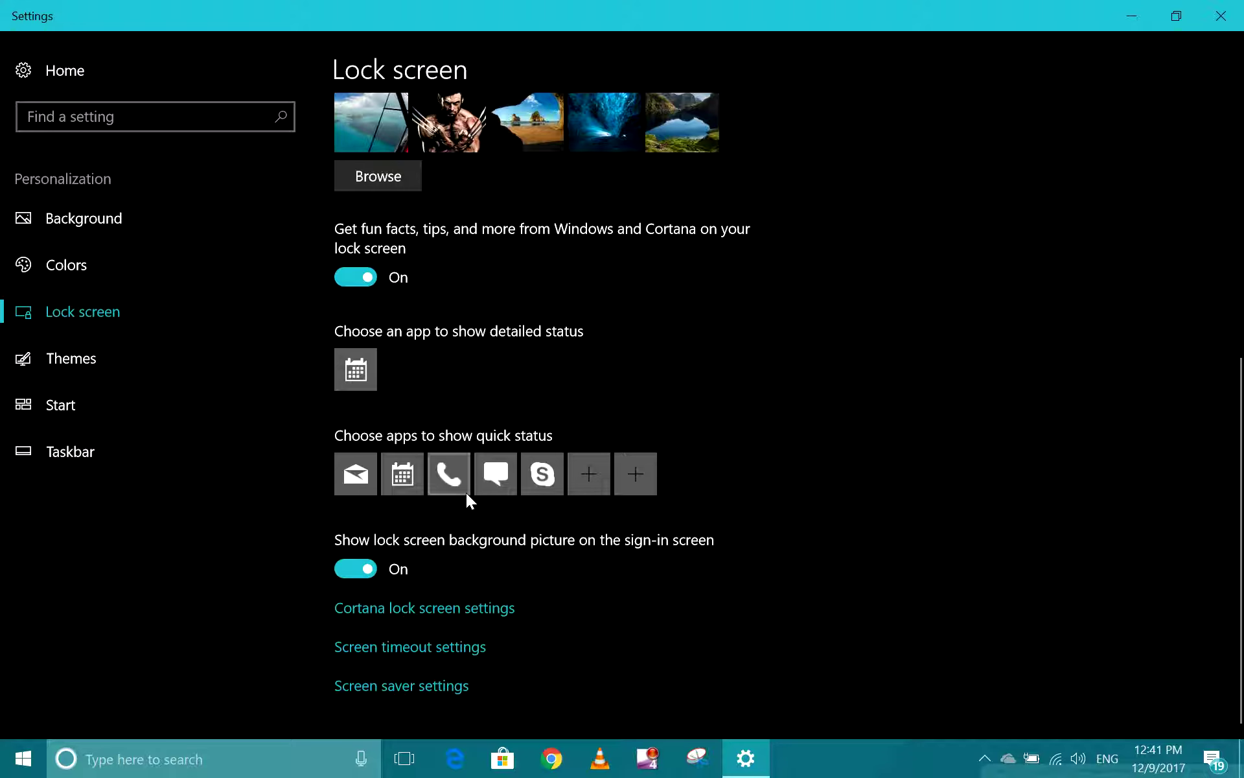
{"action": "scroll", "coordinate": [484, 501], "scroll_direction": "up", "scroll_amount": 6}
{"action": "scroll", "coordinate": [506, 519], "scroll_direction": "down", "scroll_amount": 4}
{"action": "scroll", "coordinate": [519, 521], "scroll_direction": "up", "scroll_amount": 4}
{"action": "scroll", "coordinate": [335, 367], "scroll_direction": "down", "scroll_amount": 5}
{"action": "scroll", "coordinate": [337, 368], "scroll_direction": "up", "scroll_amount": 5}
Examine the Themes settings, including the current theme's components and the themes available to apply.
{"action": "left_click", "coordinate": [114, 358]}
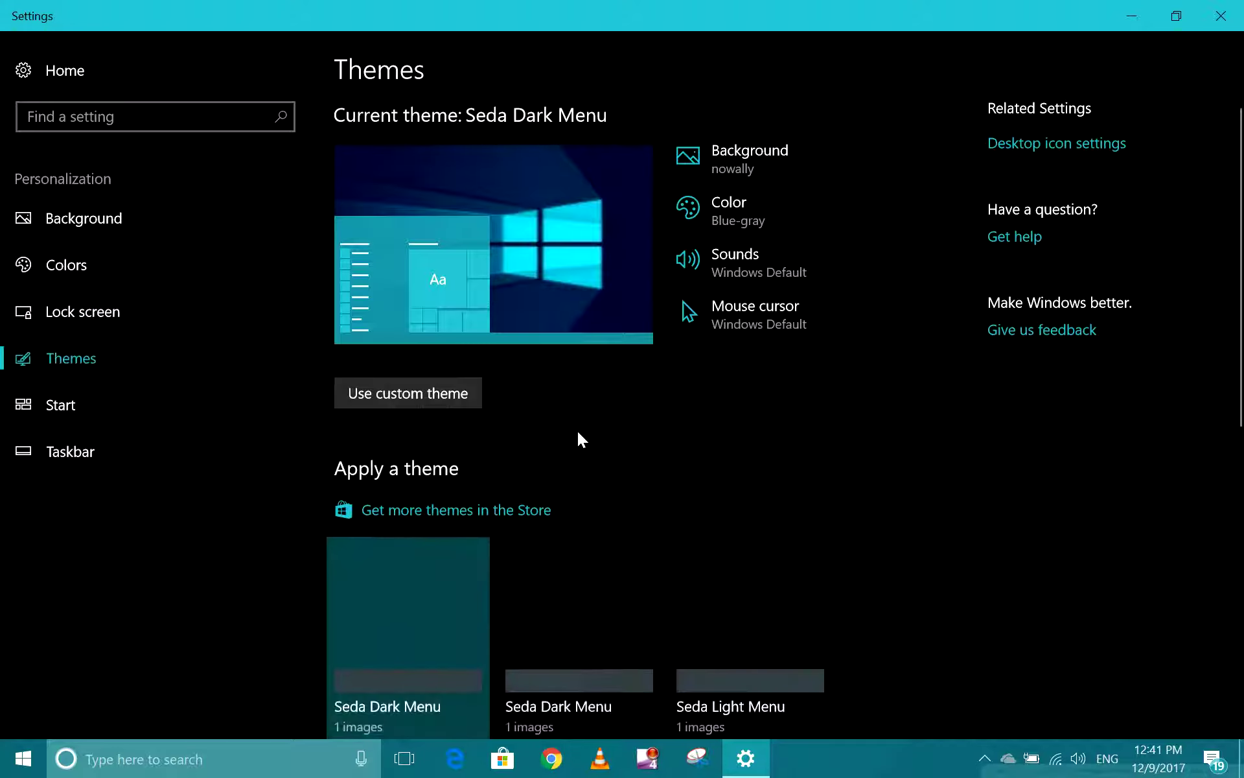
{"action": "scroll", "coordinate": [567, 458], "scroll_direction": "down", "scroll_amount": 5}
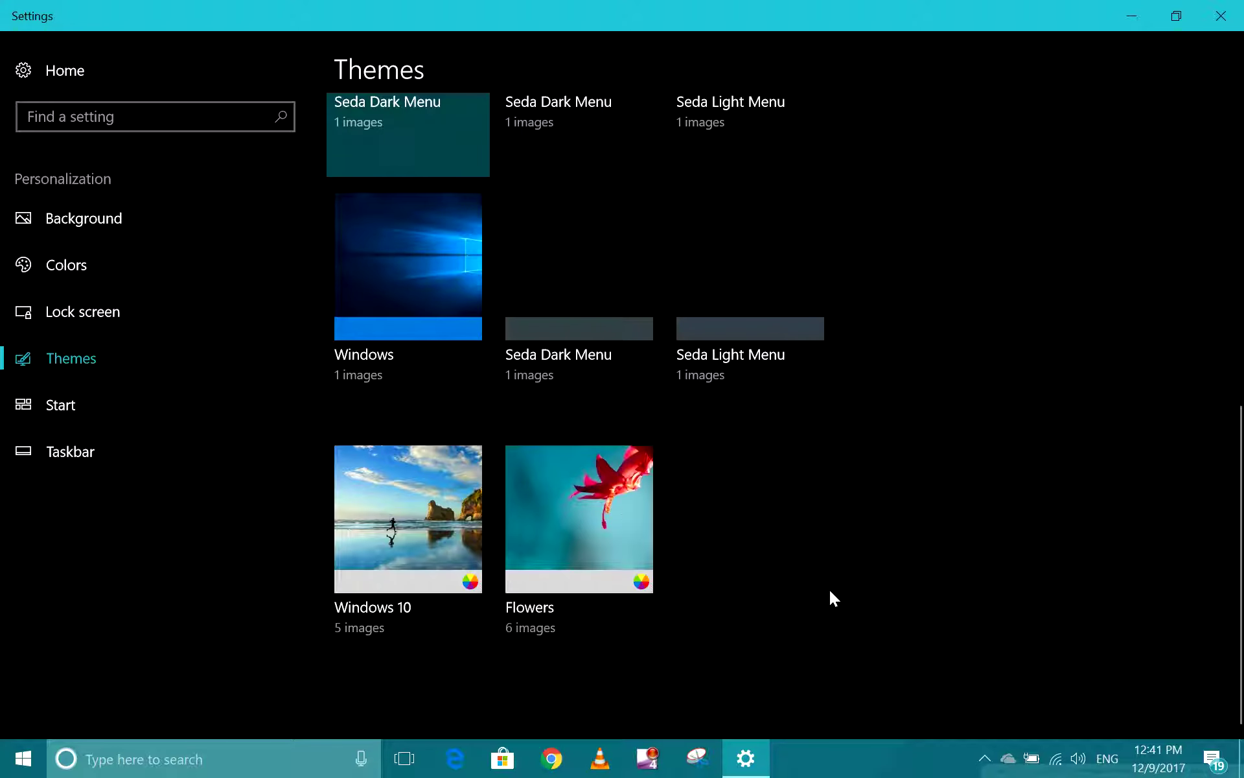
{"action": "scroll", "coordinate": [878, 575], "scroll_direction": "up", "scroll_amount": 5}
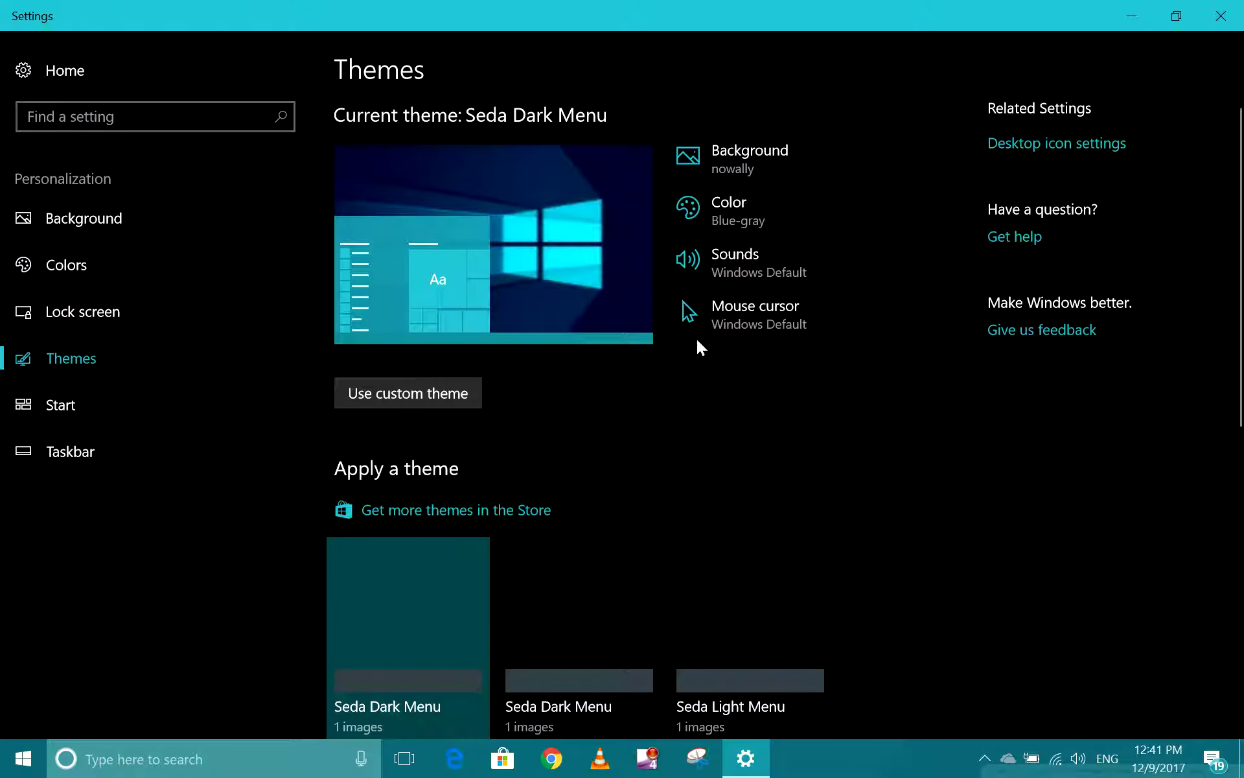
{"action": "scroll", "coordinate": [727, 468], "scroll_direction": "down", "scroll_amount": 5}
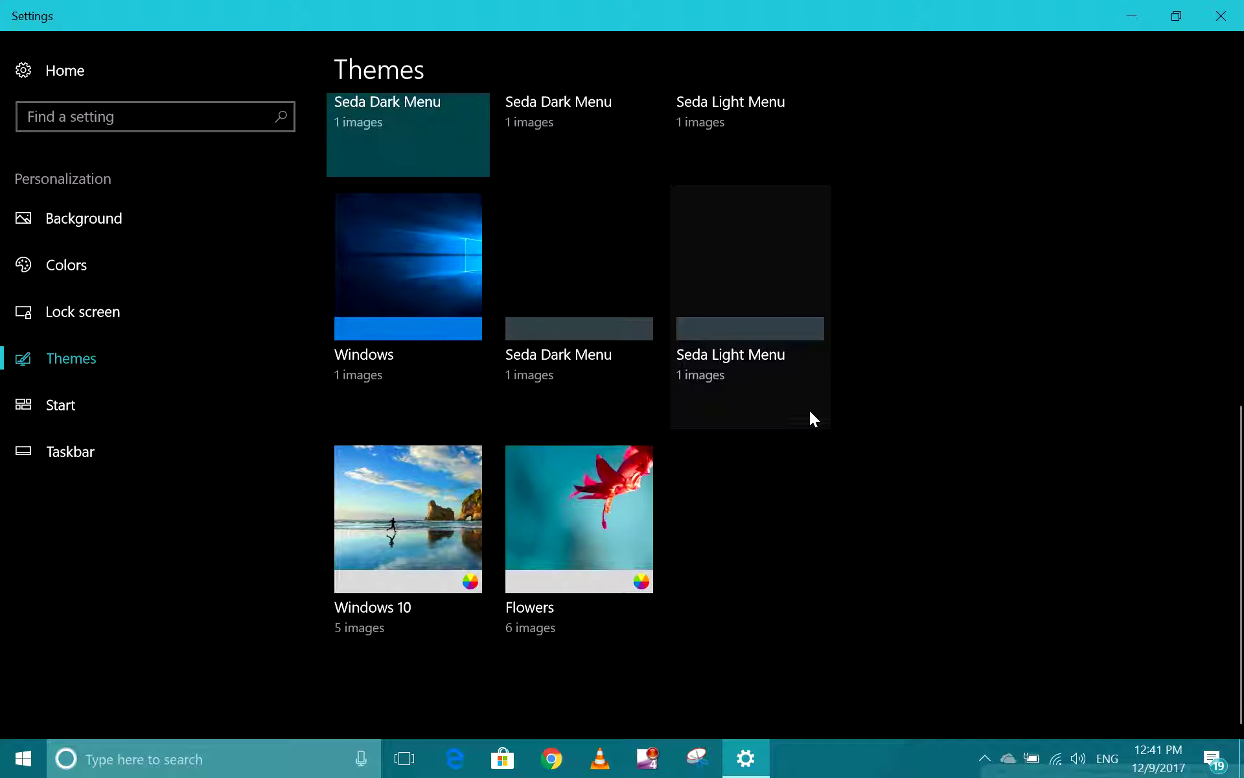
{"action": "scroll", "coordinate": [980, 431], "scroll_direction": "up", "scroll_amount": 3}
{"action": "scroll", "coordinate": [907, 429], "scroll_direction": "down", "scroll_amount": 3}
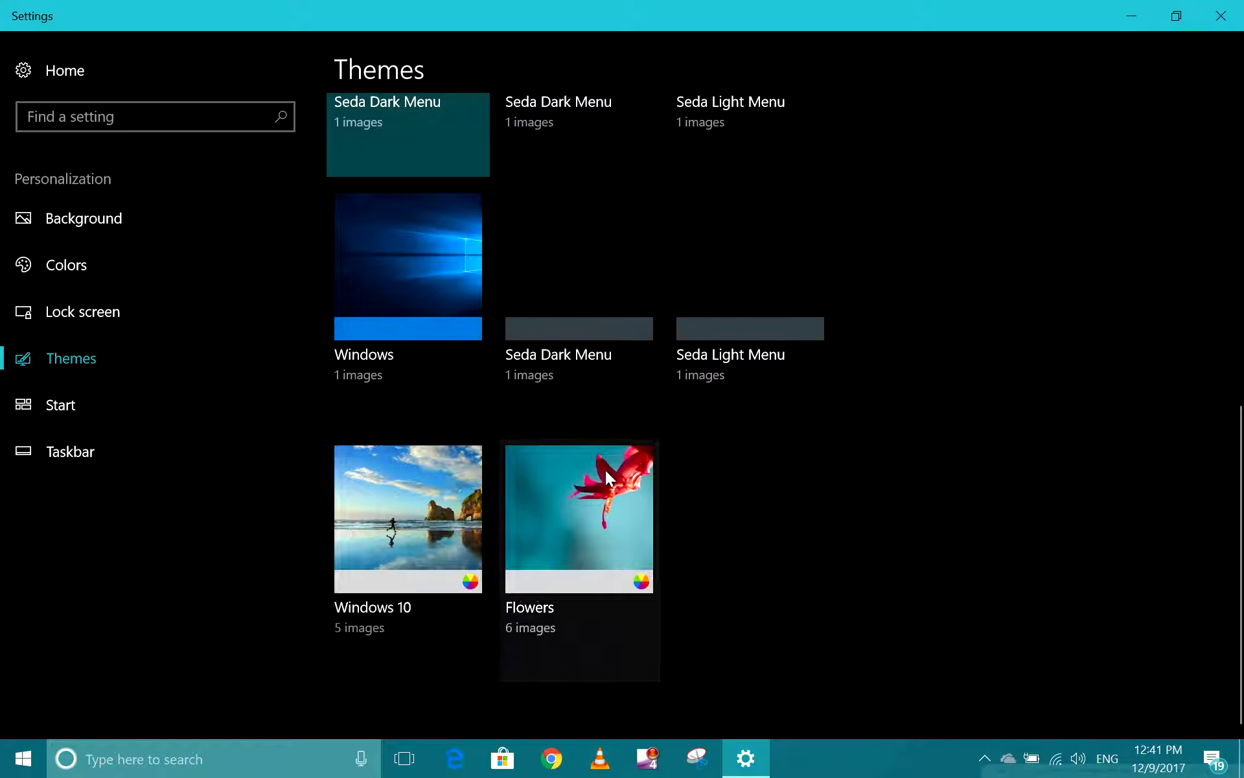
{"action": "scroll", "coordinate": [334, 447], "scroll_direction": "up", "scroll_amount": 5}
{"action": "scroll", "coordinate": [616, 432], "scroll_direction": "down", "scroll_amount": 5}
{"action": "scroll", "coordinate": [378, 477], "scroll_direction": "up", "scroll_amount": 5}
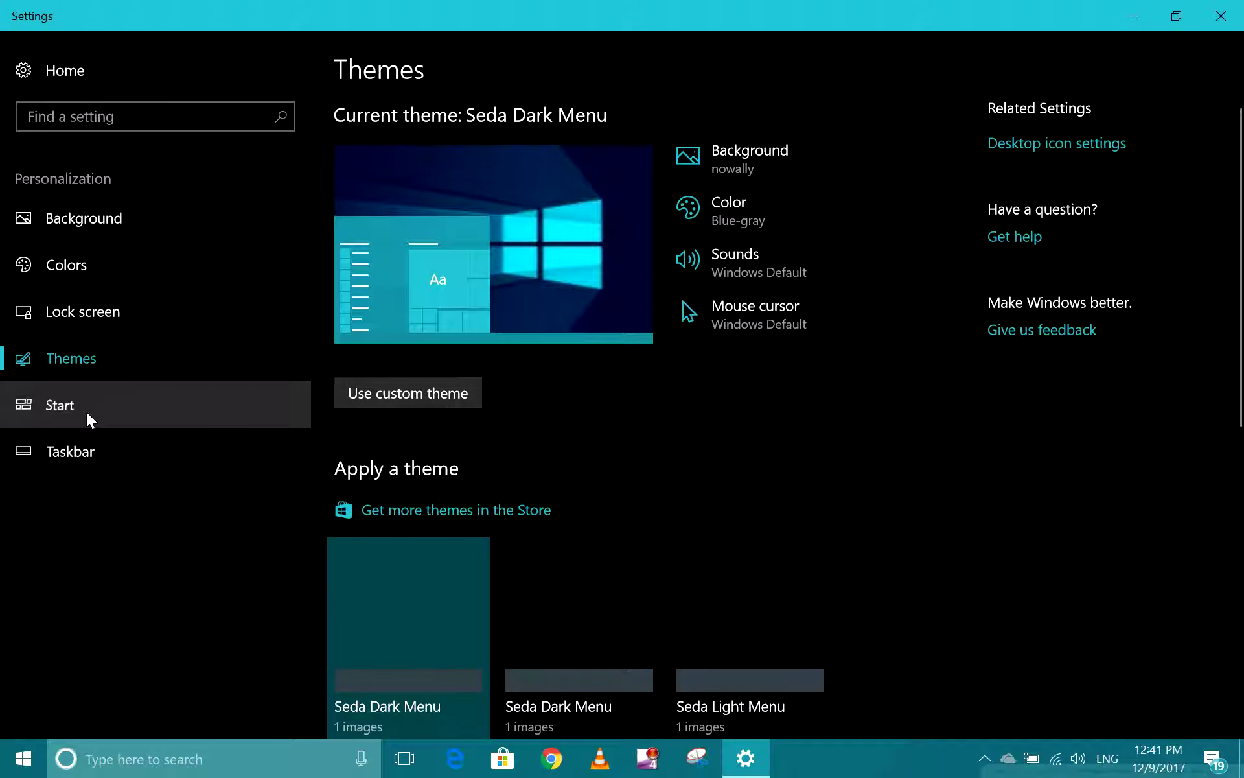
Check the Start menu's current layout and turn off Show more tiles on Start in the Start settings.
{"action": "left_click", "coordinate": [87, 412]}
{"action": "scroll", "coordinate": [528, 447], "scroll_direction": "down", "scroll_amount": 3}
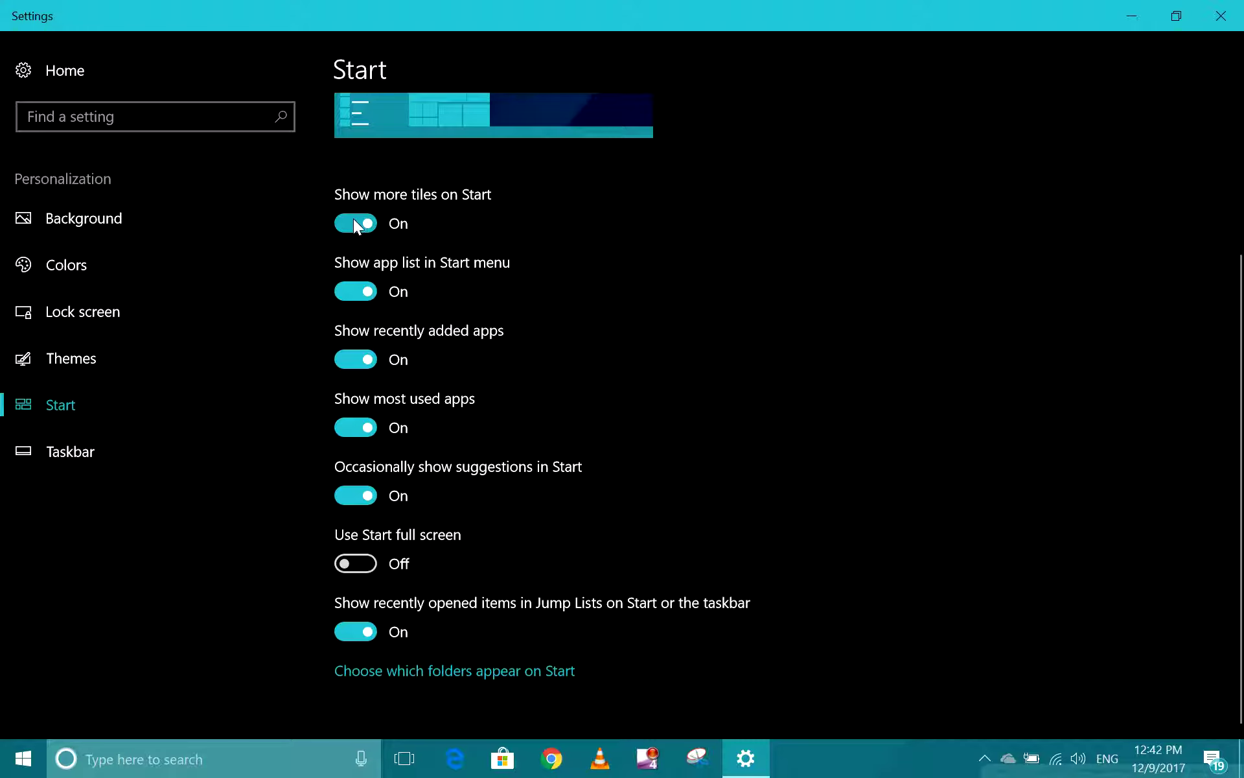
{"action": "left_click", "coordinate": [11, 769]}
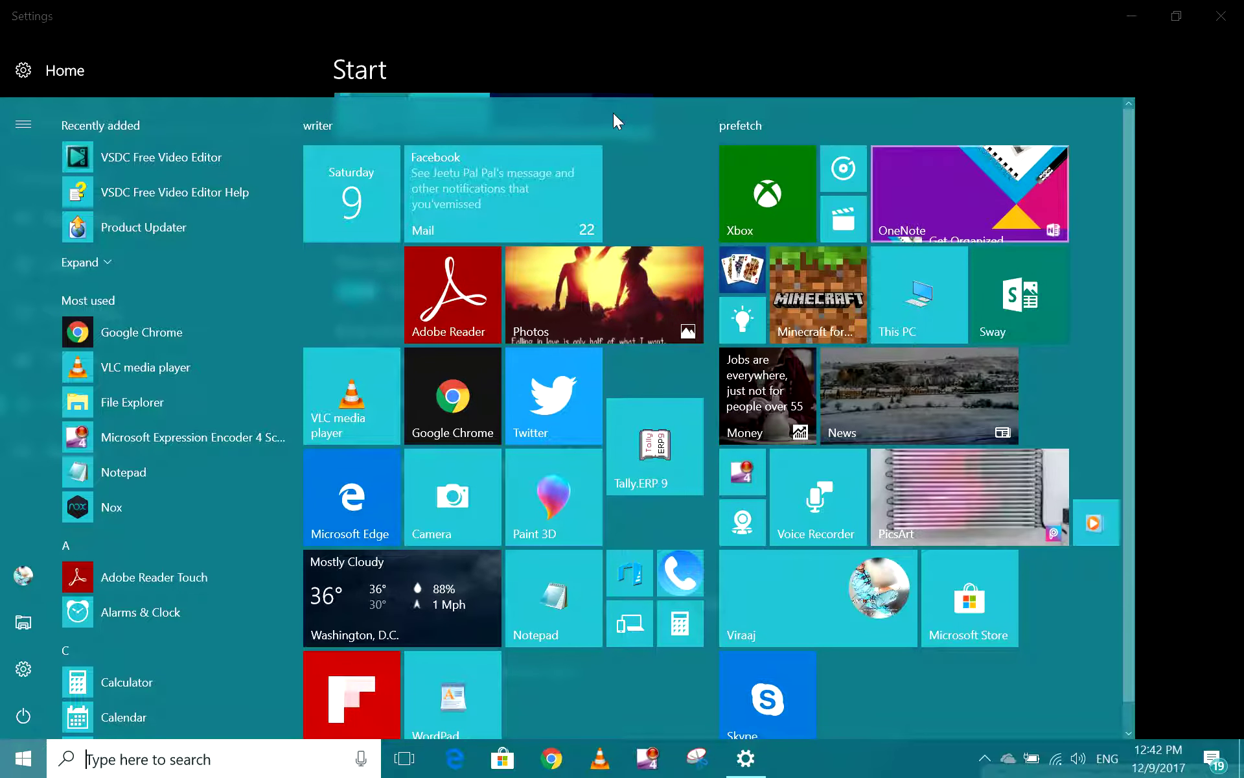
{"action": "left_click", "coordinate": [21, 758]}
{"action": "left_click", "coordinate": [22, 758]}
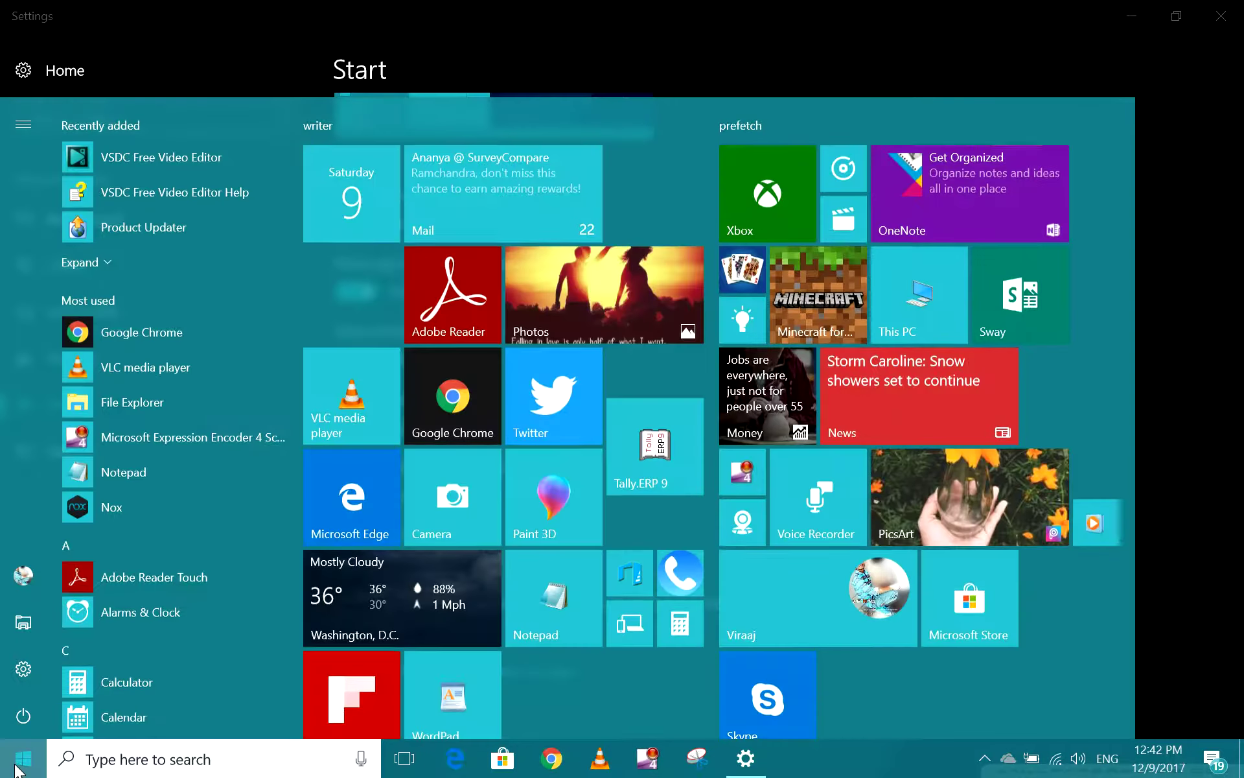
{"action": "left_click", "coordinate": [17, 767]}
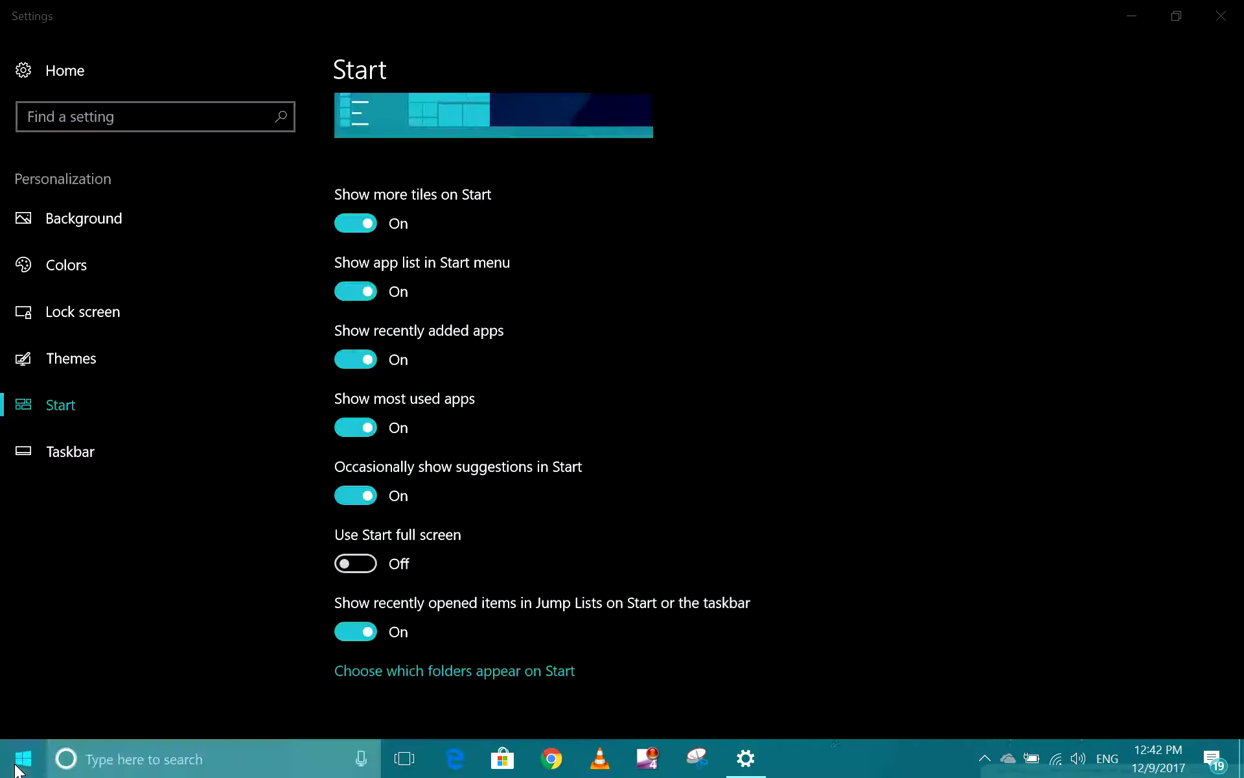
{"action": "left_click", "coordinate": [367, 223]}
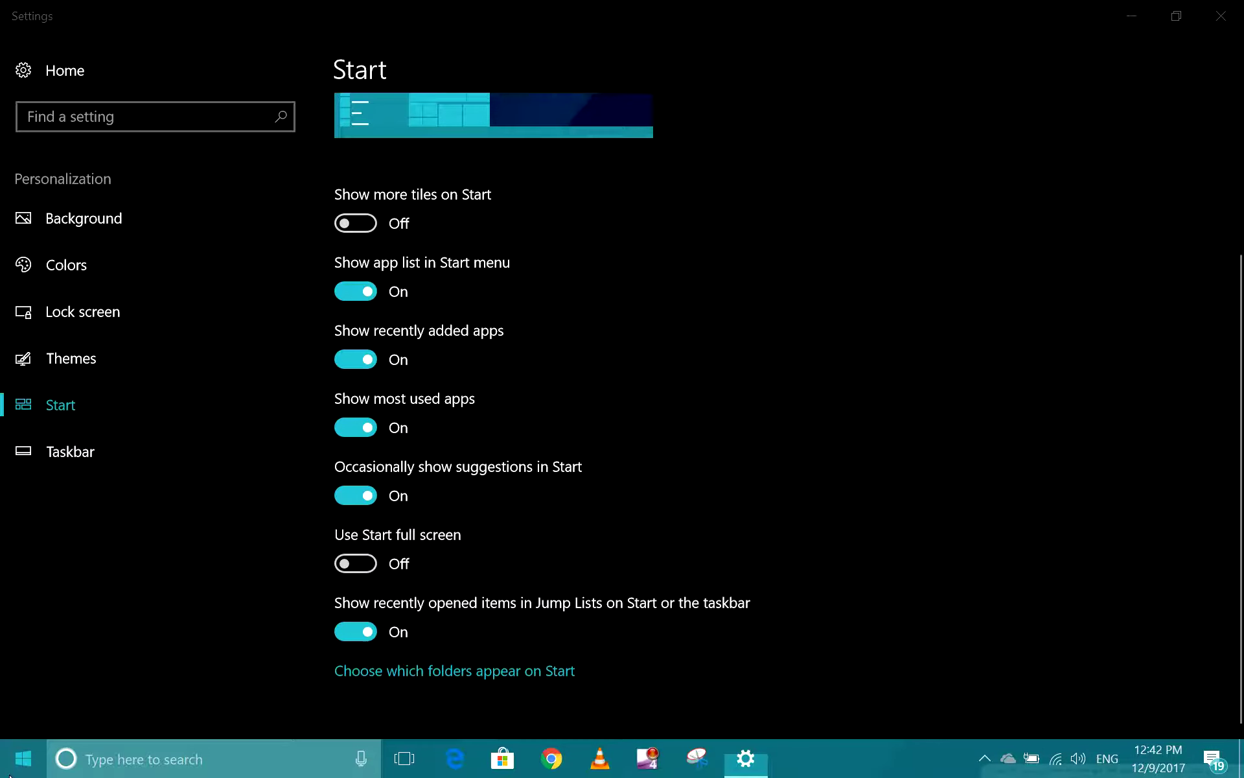
Check the Start menu's tile layout with Show more tiles on Start turned off.
{"action": "left_click", "coordinate": [8, 773]}
{"action": "scroll", "coordinate": [815, 205], "scroll_direction": "up", "scroll_amount": 3}
{"action": "scroll", "coordinate": [796, 236], "scroll_direction": "down", "scroll_amount": 3}
{"action": "scroll", "coordinate": [796, 235], "scroll_direction": "up", "scroll_amount": 3}
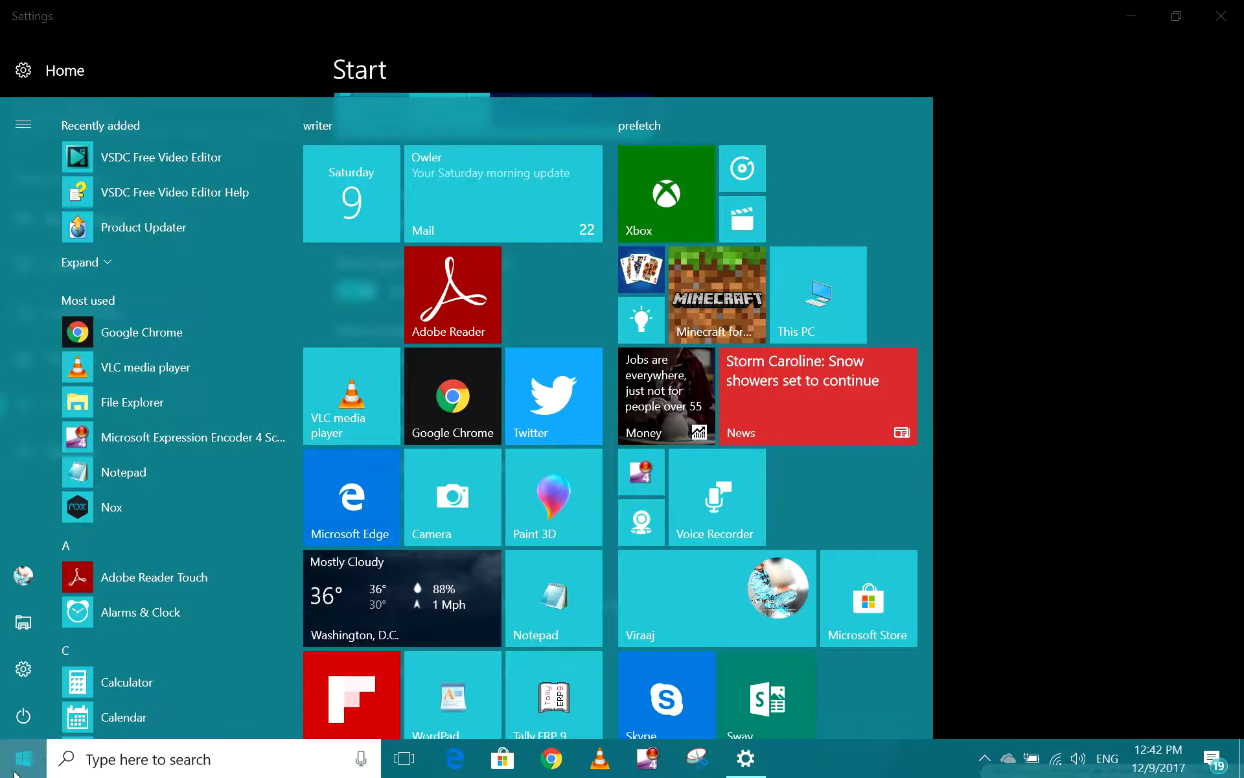
Turn Show more tiles on Start back on and check the Start menu's tile layout again.
{"action": "left_click", "coordinate": [17, 770]}
{"action": "left_click", "coordinate": [362, 220]}
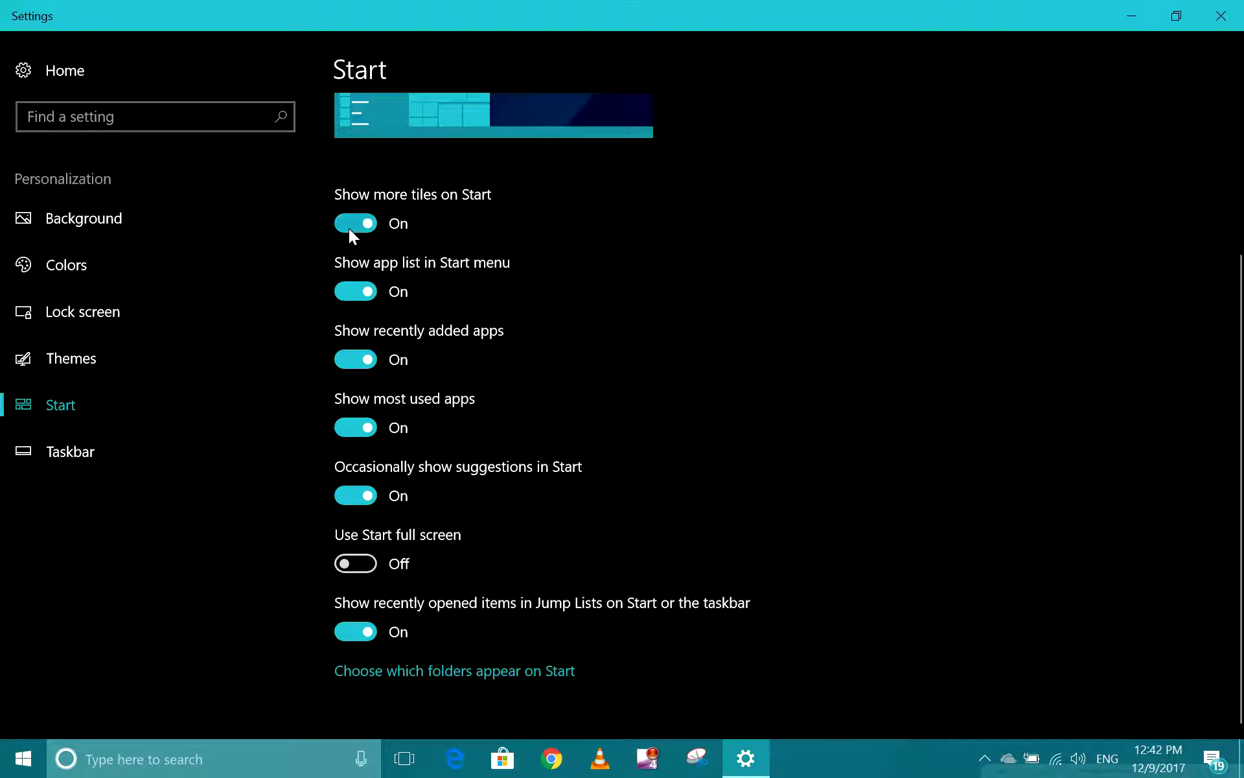
{"action": "left_click", "coordinate": [16, 769]}
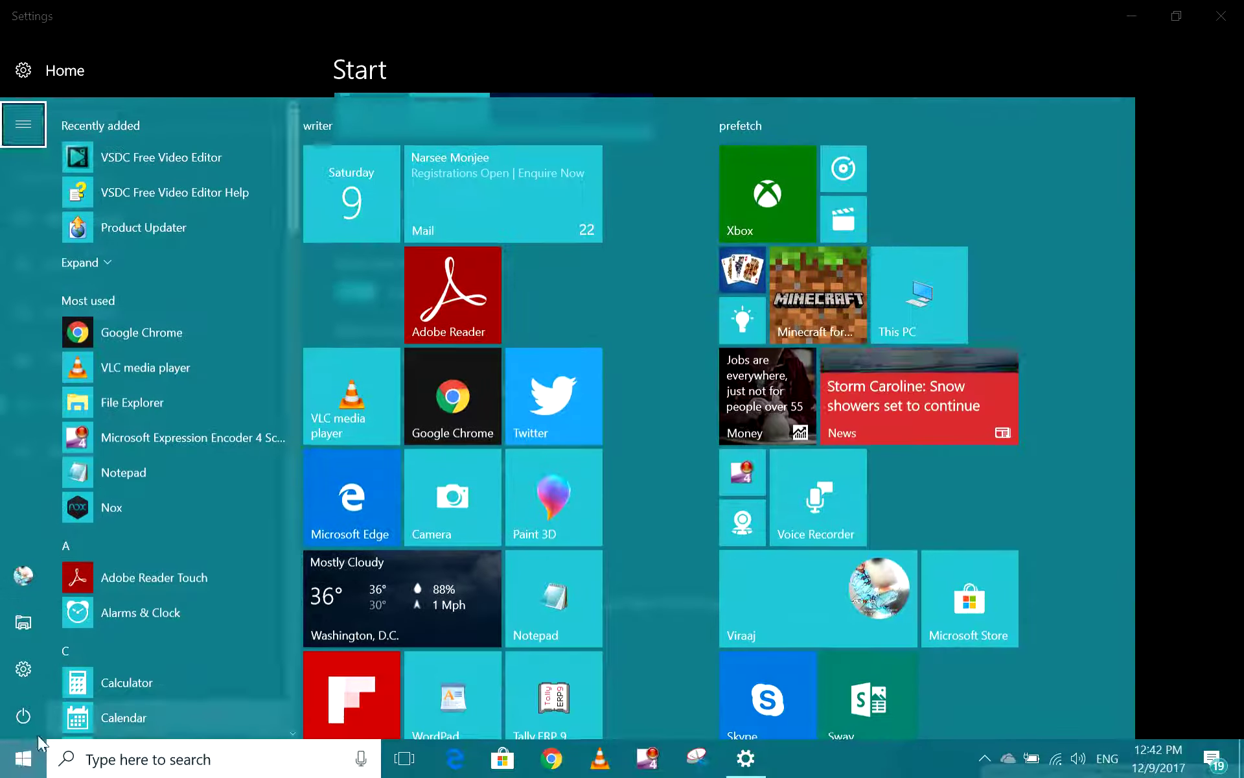
{"action": "left_click", "coordinate": [39, 744]}
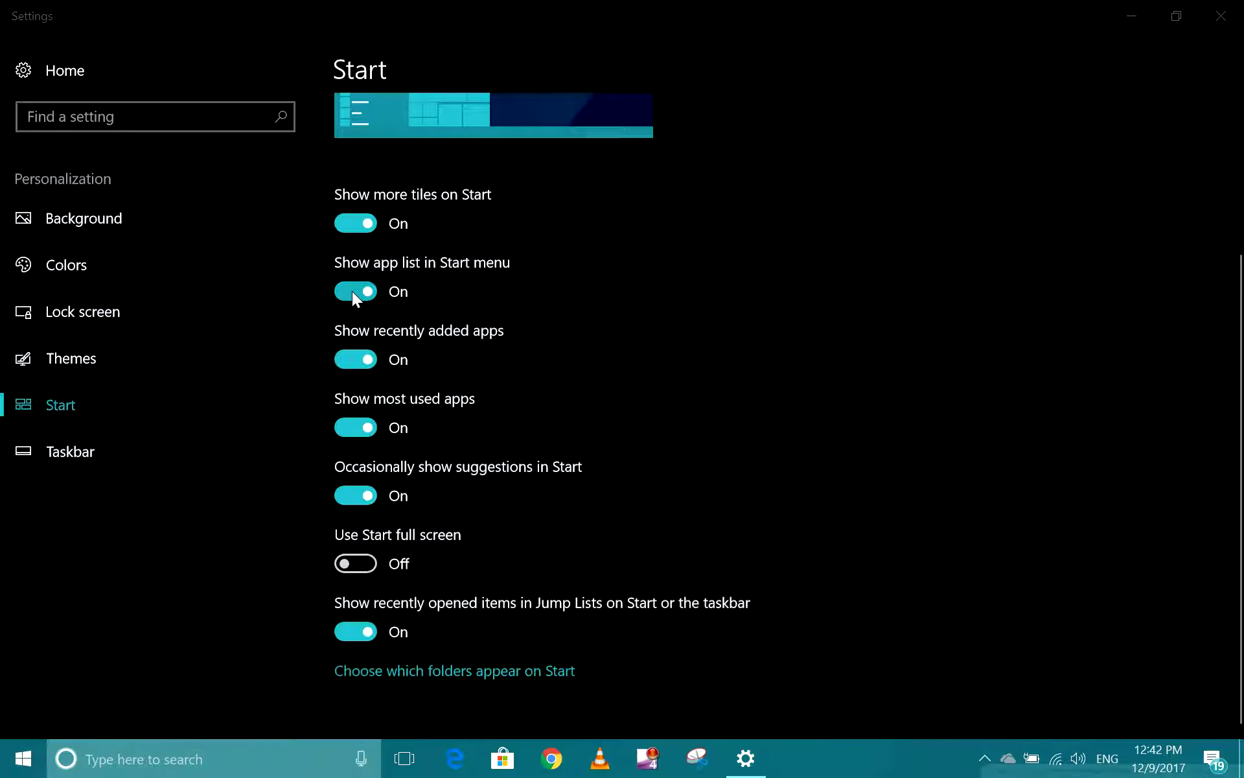
Try the Start menu with its app list turned off, viewing pinned tiles and all apps, and turn the list back on.
{"action": "left_click", "coordinate": [355, 292]}
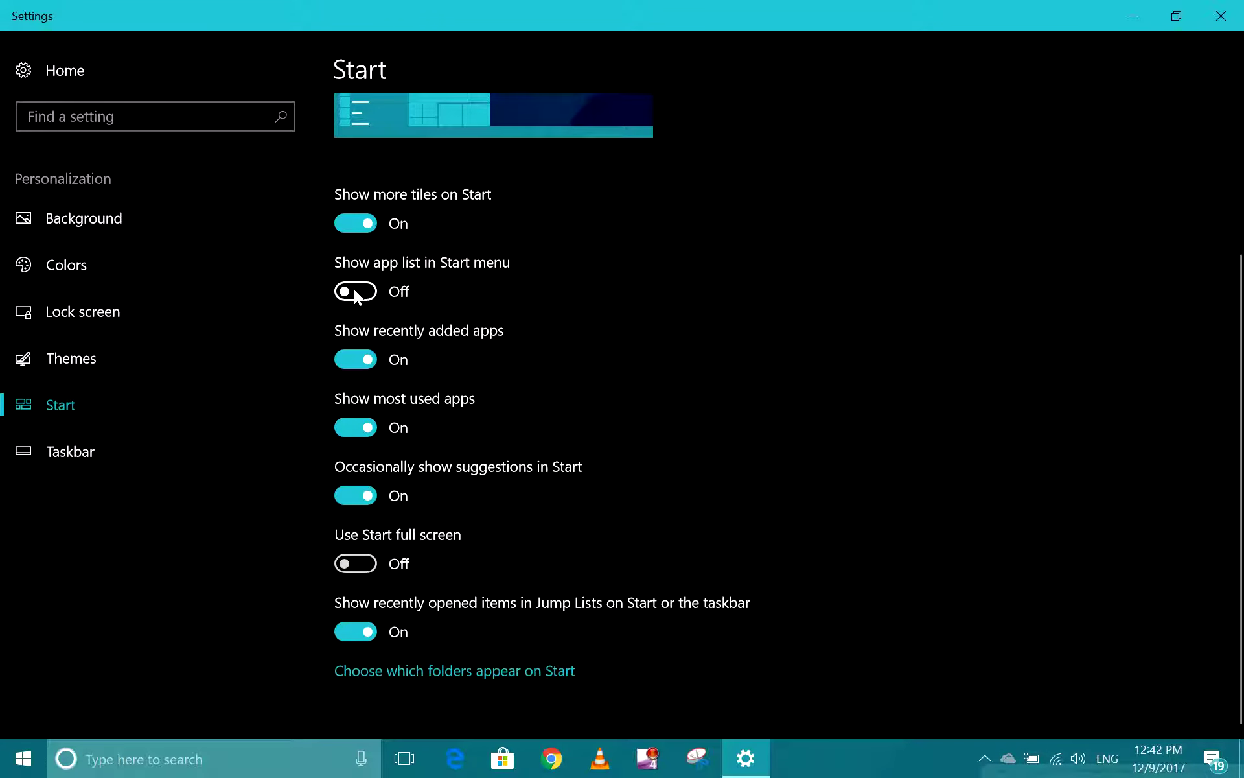
{"action": "left_click", "coordinate": [22, 770]}
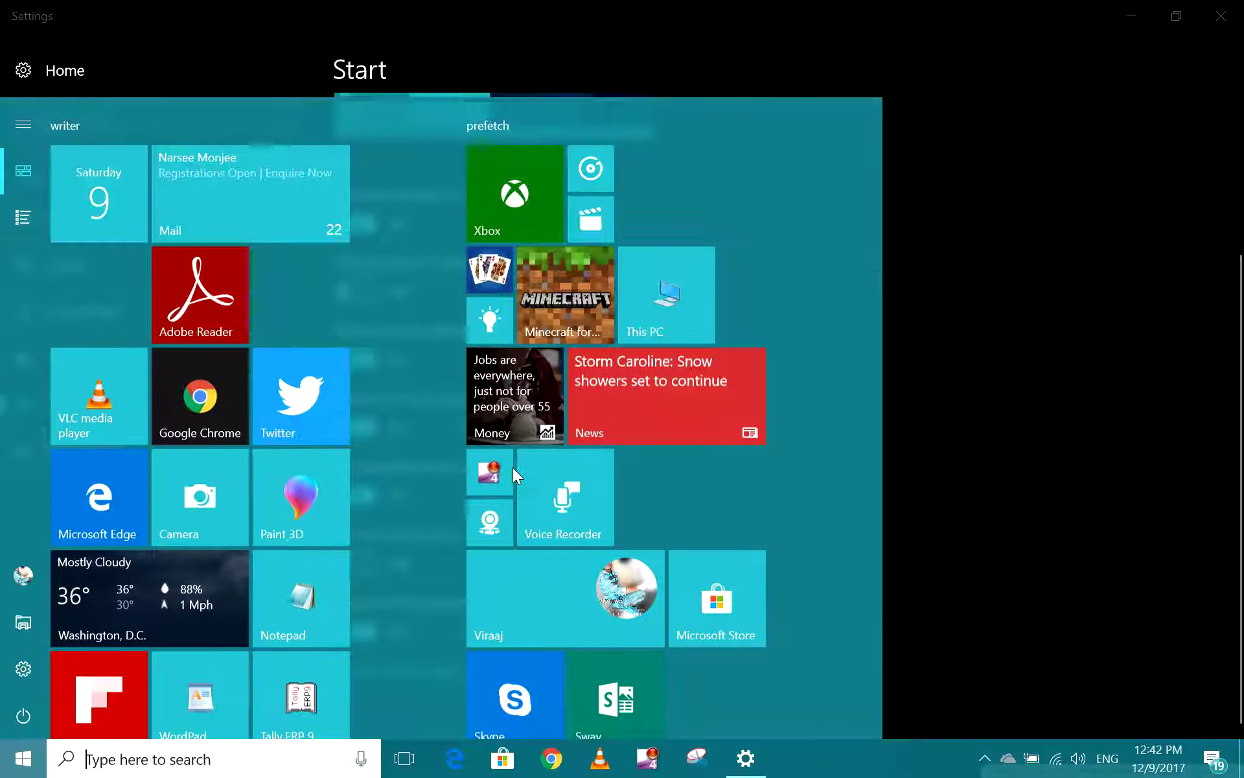
{"action": "scroll", "coordinate": [512, 468], "scroll_direction": "down", "scroll_amount": 3}
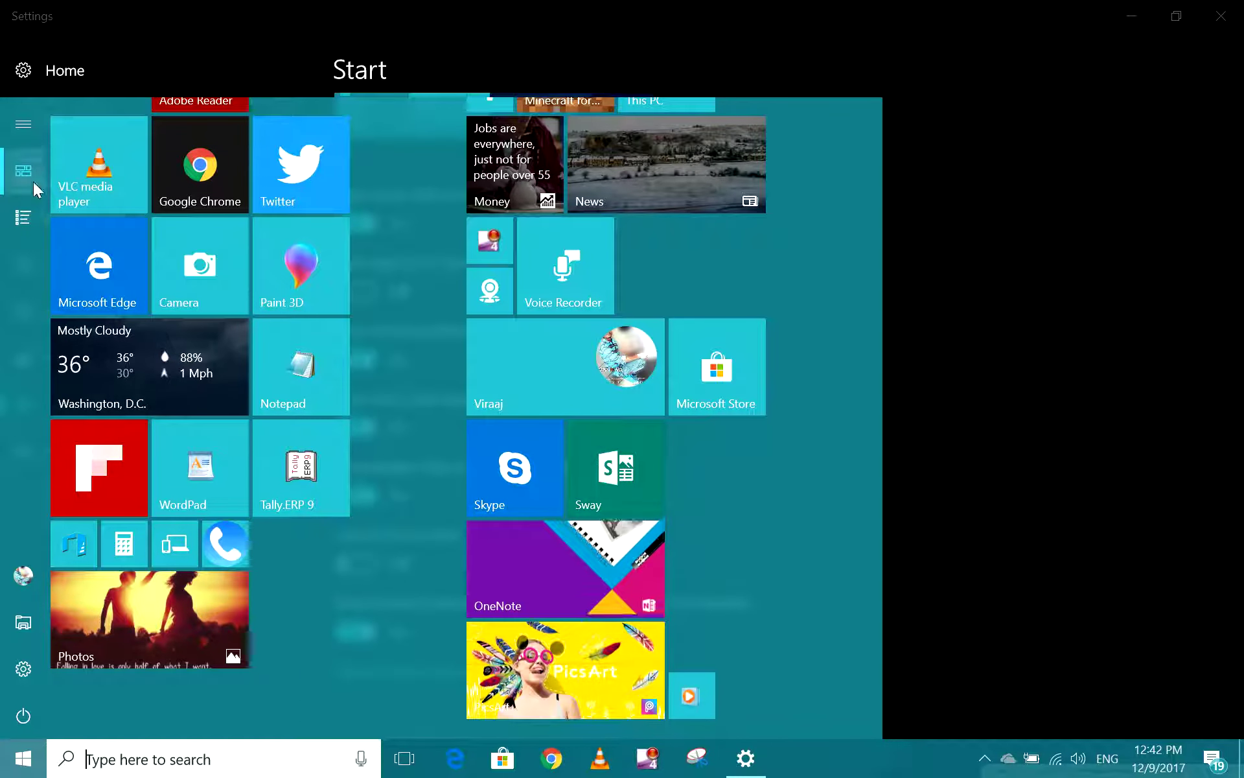
{"action": "left_click", "coordinate": [26, 138]}
{"action": "left_click", "coordinate": [88, 221]}
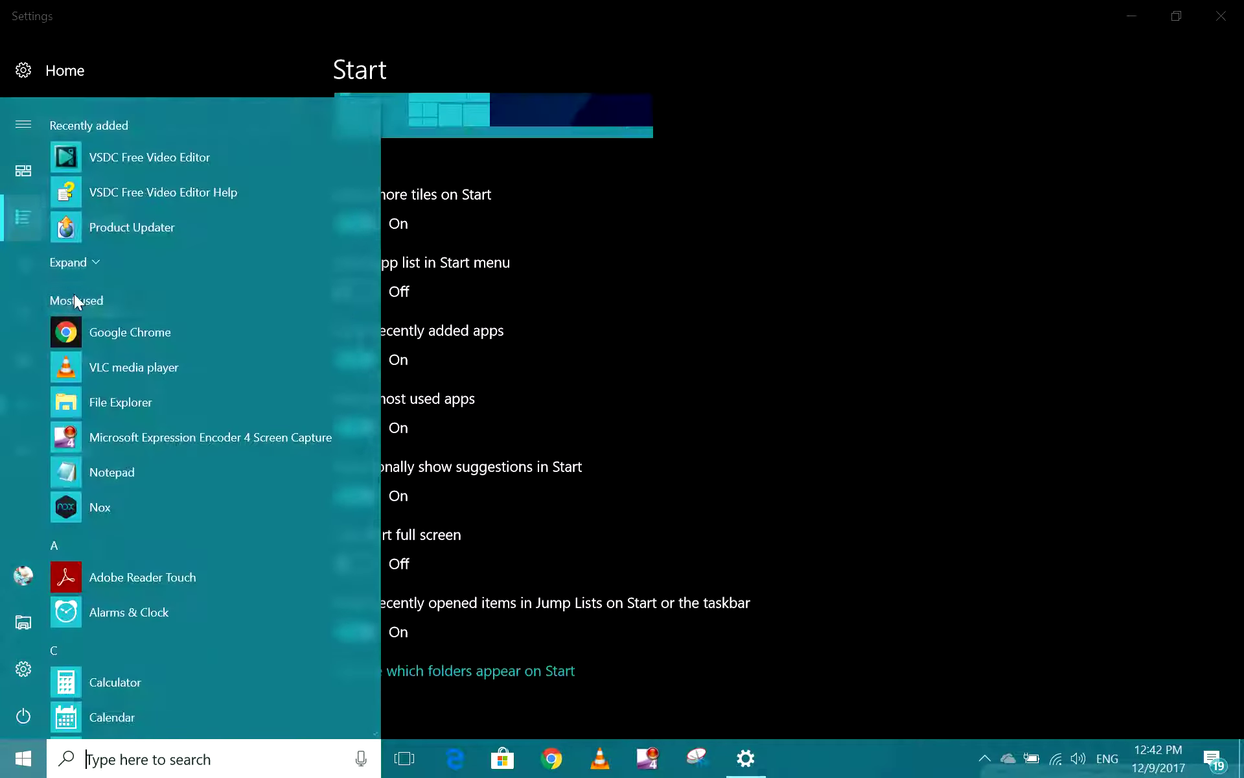
{"action": "scroll", "coordinate": [113, 265], "scroll_direction": "down", "scroll_amount": 5}
{"action": "scroll", "coordinate": [123, 233], "scroll_direction": "up", "scroll_amount": 5}
{"action": "left_click", "coordinate": [23, 125]}
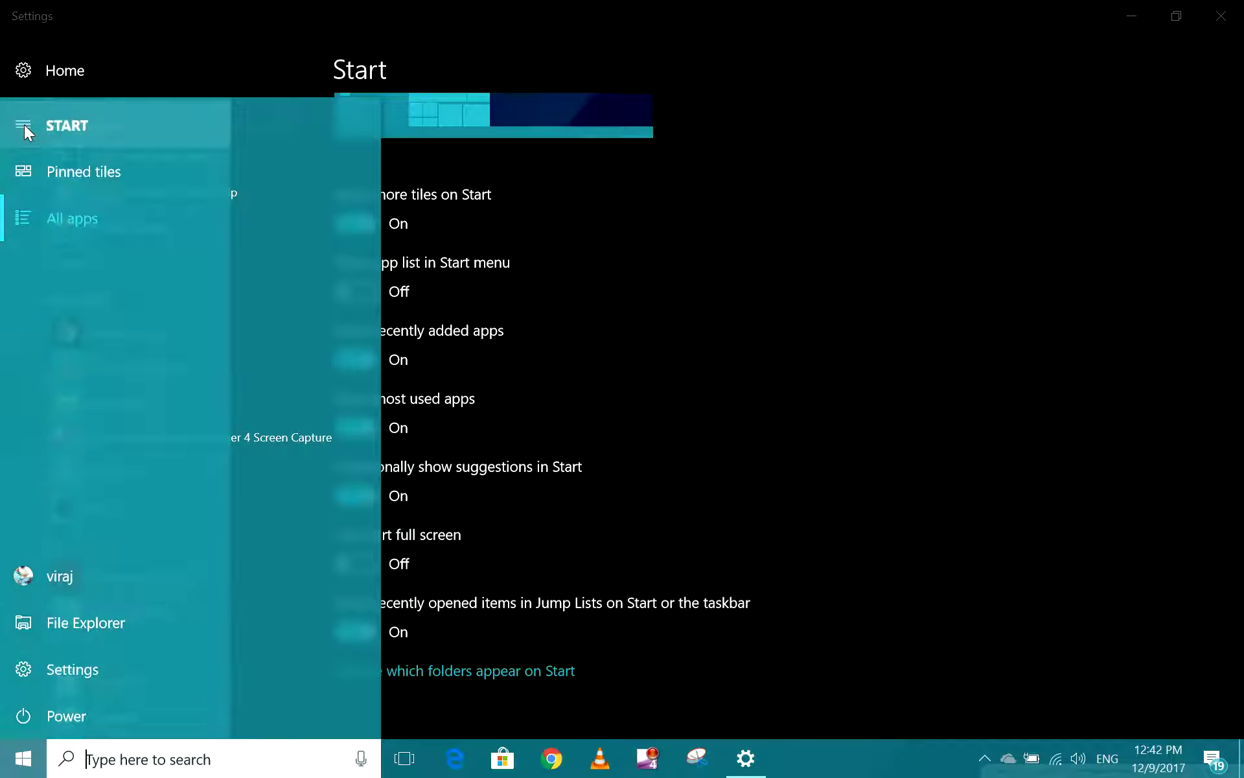
{"action": "left_click", "coordinate": [19, 766]}
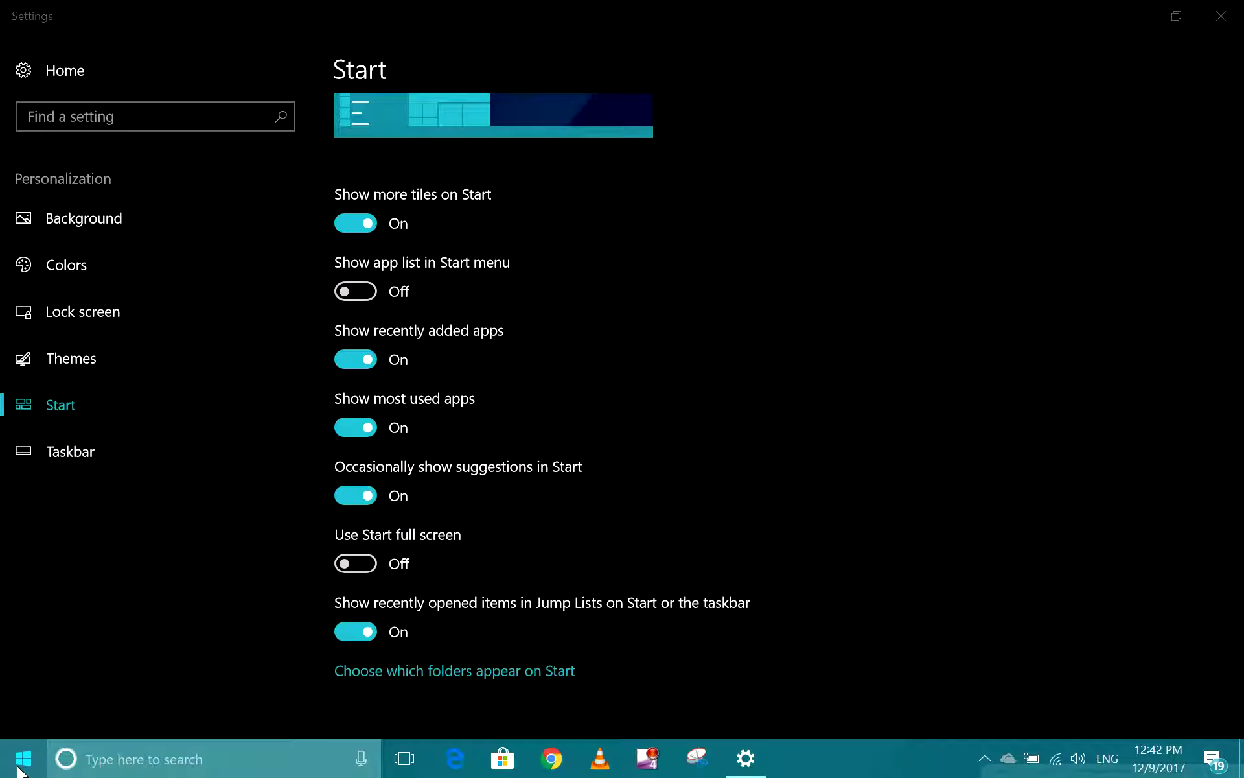
{"action": "left_click", "coordinate": [359, 291]}
Try the Start menu with Show recently added apps turned off, and turn the option back on.
{"action": "left_click", "coordinate": [356, 358]}
{"action": "left_click", "coordinate": [23, 759]}
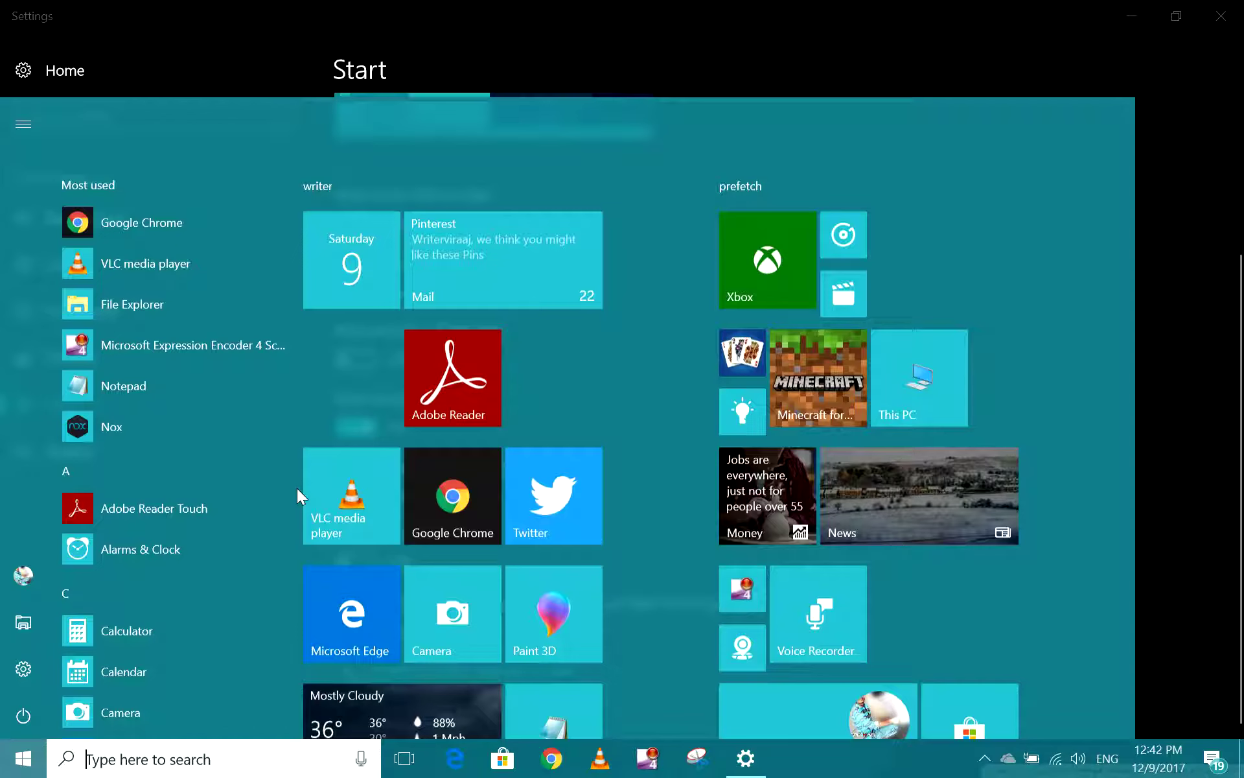
{"action": "scroll", "coordinate": [495, 351], "scroll_direction": "down", "scroll_amount": 4}
{"action": "scroll", "coordinate": [502, 351], "scroll_direction": "up", "scroll_amount": 3}
{"action": "scroll", "coordinate": [508, 358], "scroll_direction": "down", "scroll_amount": 3}
{"action": "scroll", "coordinate": [508, 358], "scroll_direction": "up", "scroll_amount": 3}
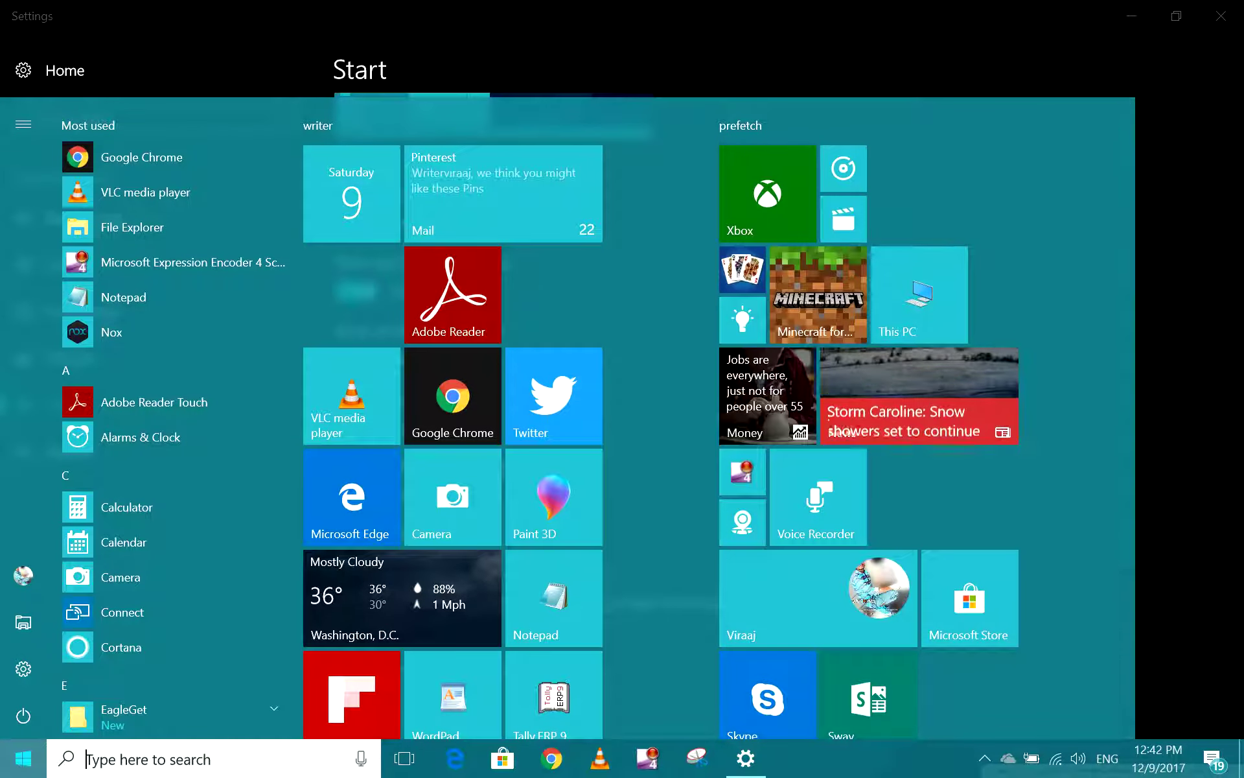
{"action": "left_click", "coordinate": [20, 772]}
{"action": "left_click", "coordinate": [360, 361]}
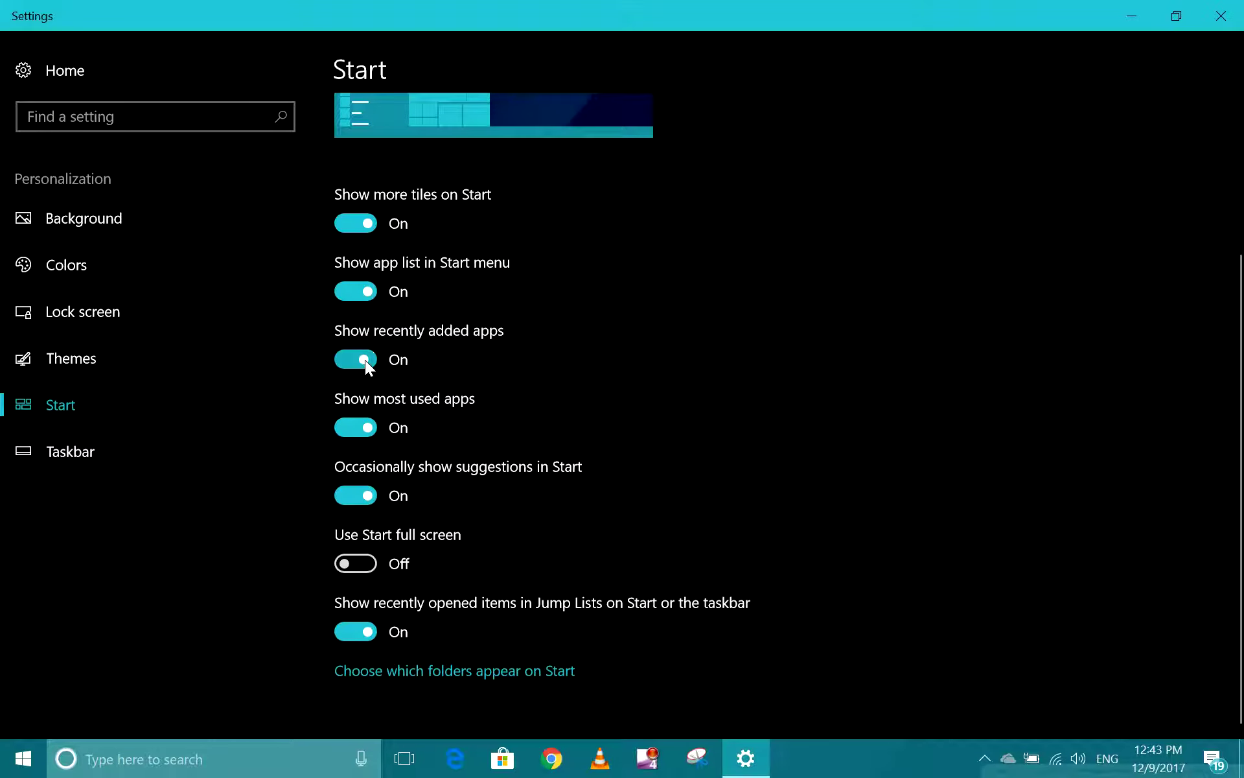
Turn on Use Start full screen and check the pinned tiles on the full-screen Start.
{"action": "left_click", "coordinate": [367, 562]}
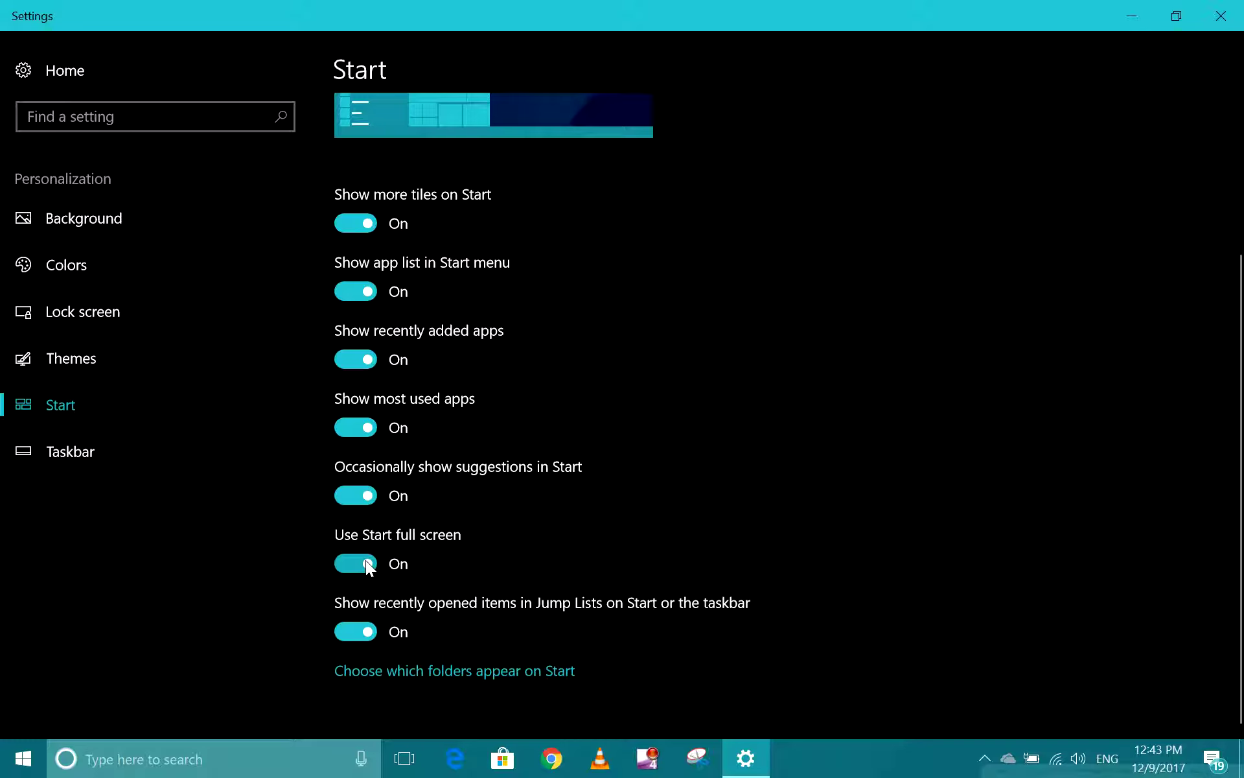
{"action": "left_click", "coordinate": [8, 768]}
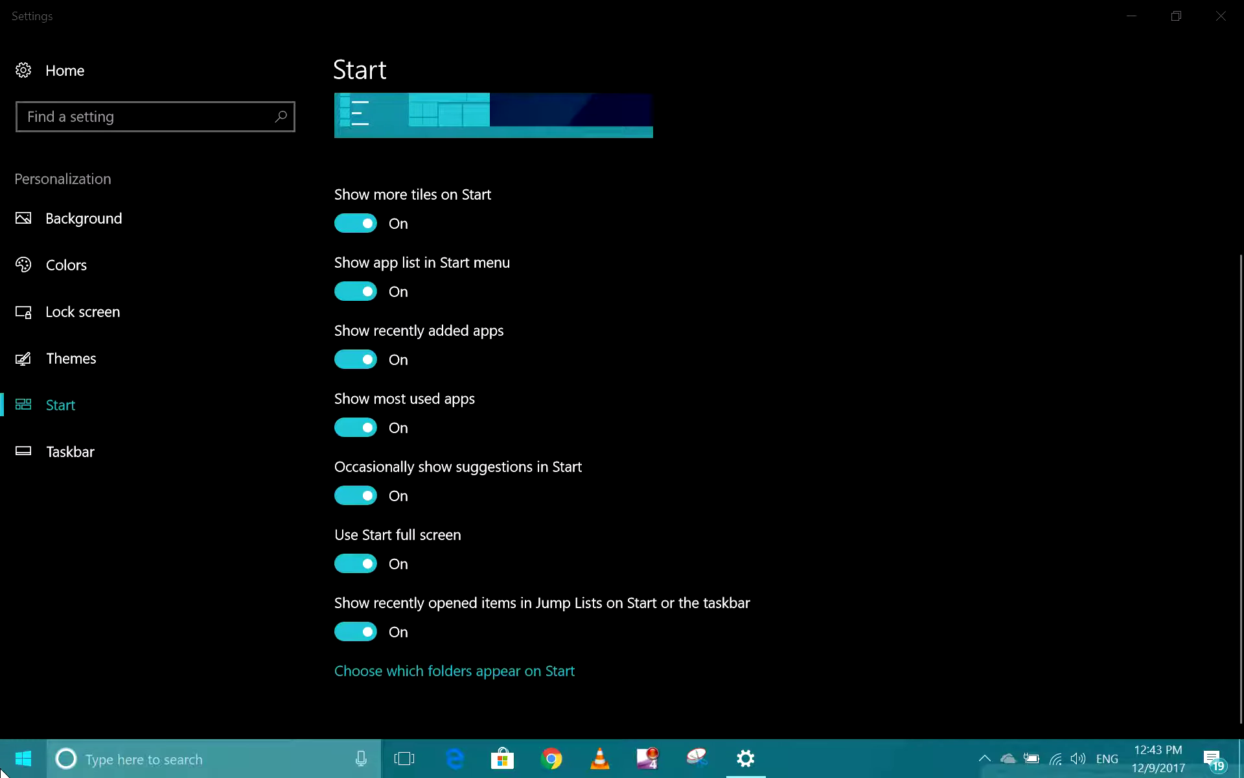
{"action": "scroll", "coordinate": [554, 373], "scroll_direction": "up", "scroll_amount": 5}
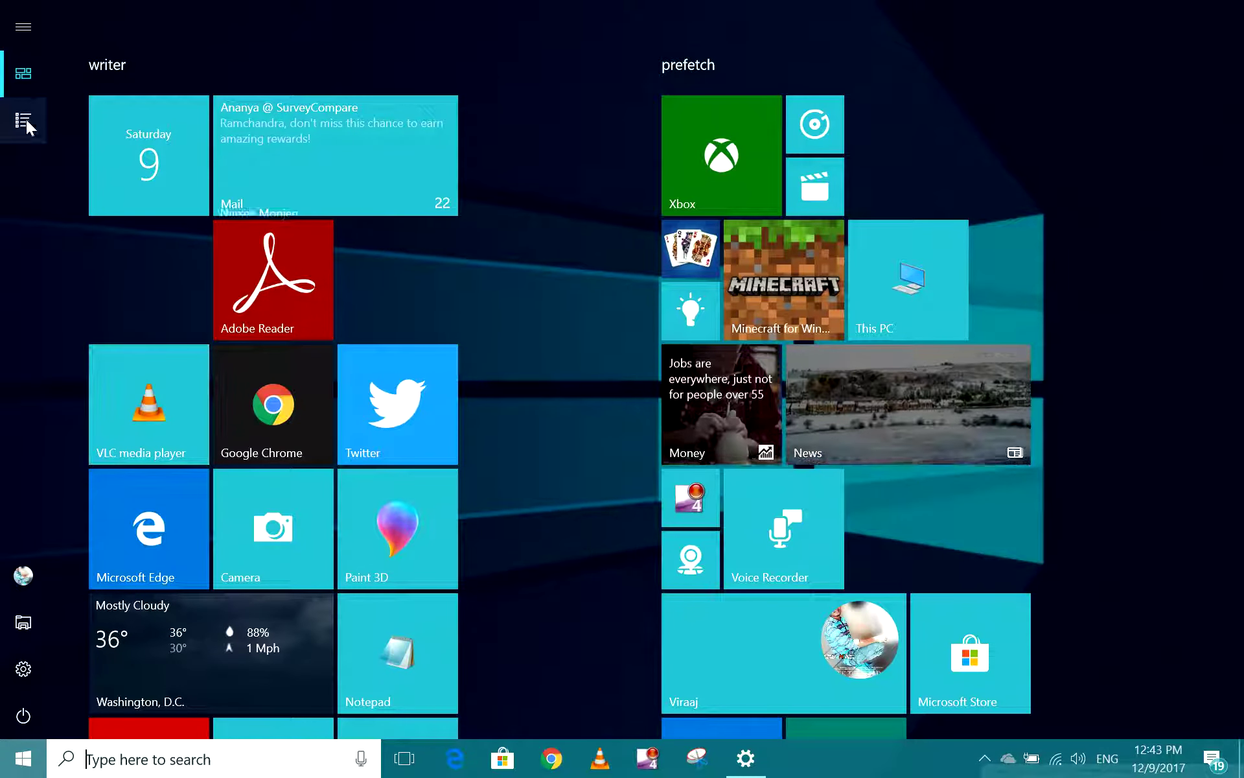
Examine the complete list of all apps on the full-screen Start.
{"action": "left_click", "coordinate": [27, 33]}
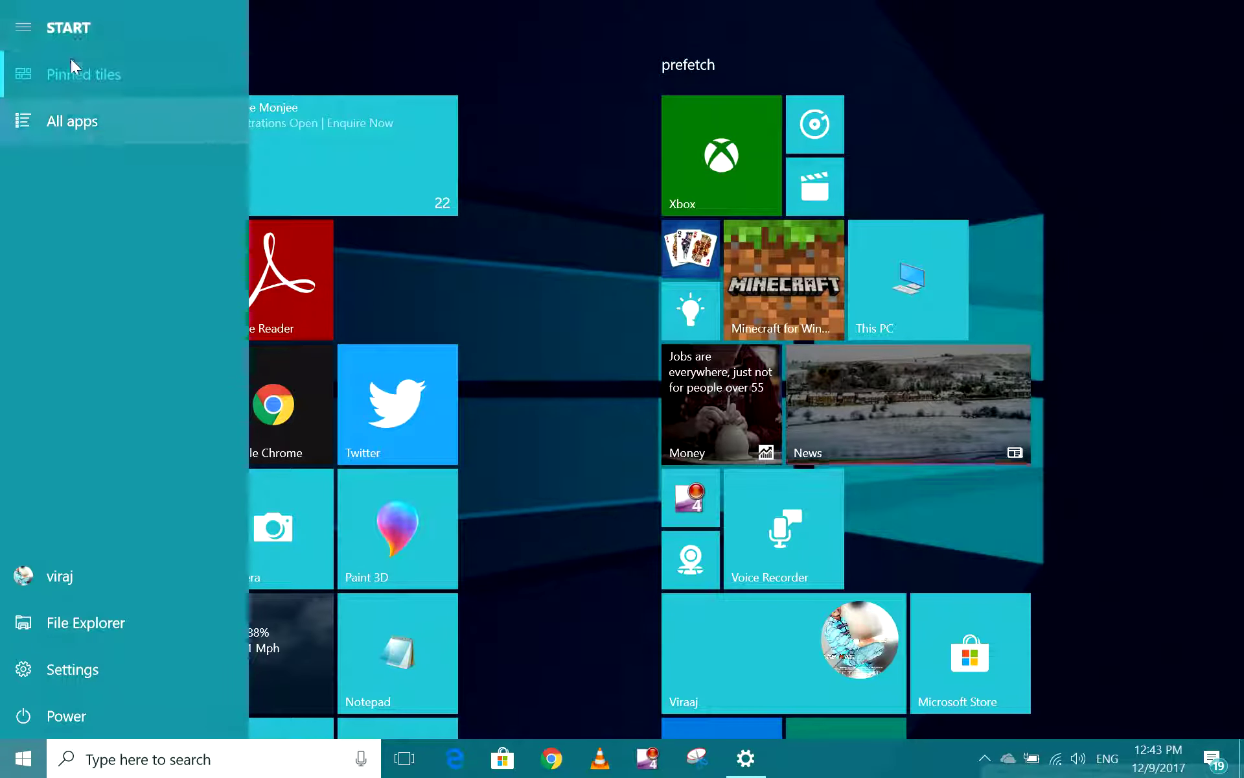
{"action": "left_click", "coordinate": [72, 124]}
{"action": "scroll", "coordinate": [428, 146], "scroll_direction": "down", "scroll_amount": 15}
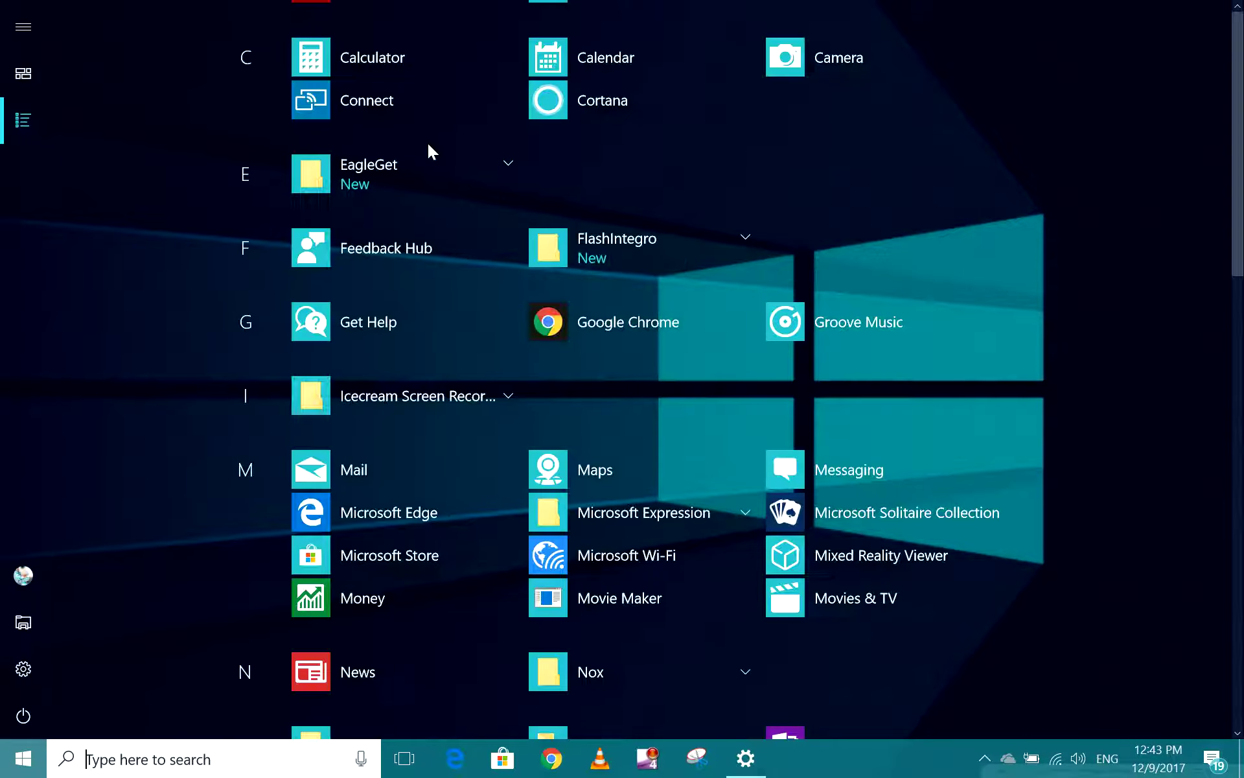
{"action": "scroll", "coordinate": [452, 177], "scroll_direction": "up", "scroll_amount": 15}
{"action": "scroll", "coordinate": [453, 178], "scroll_direction": "down", "scroll_amount": 15}
{"action": "scroll", "coordinate": [455, 178], "scroll_direction": "up", "scroll_amount": 15}
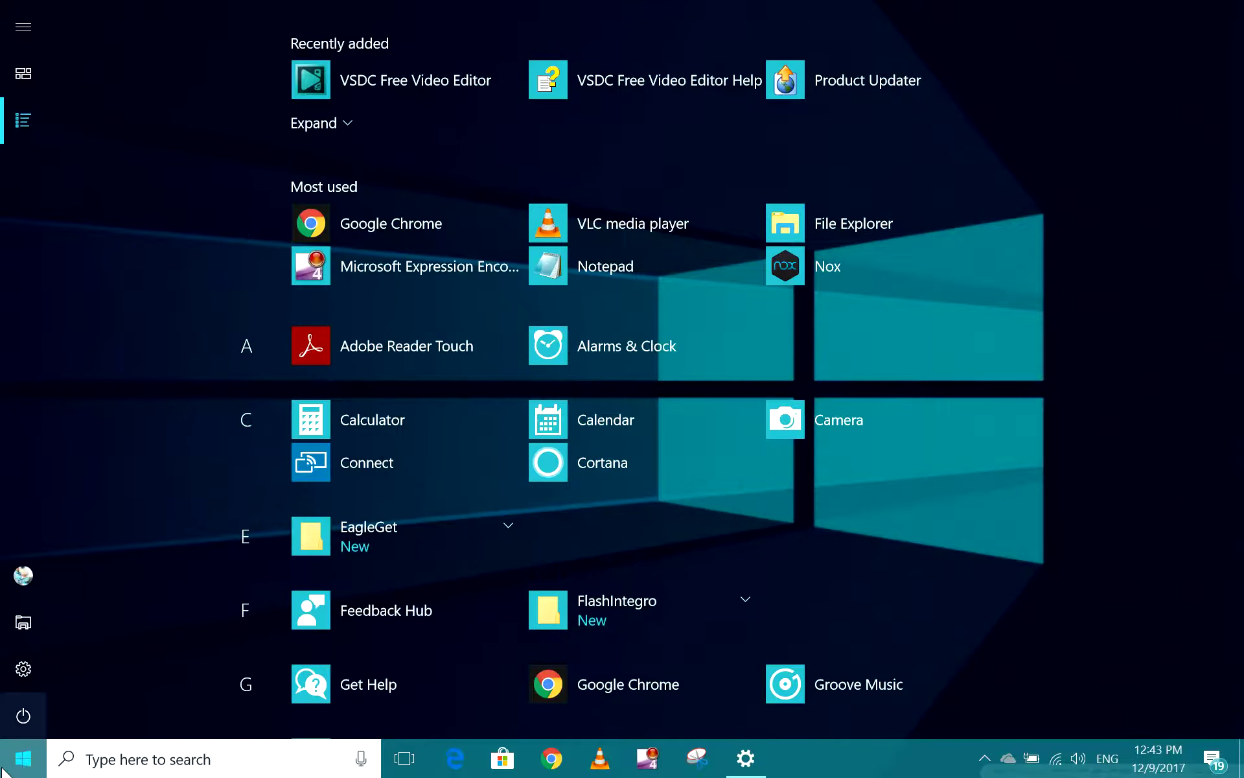
Leave the full-screen Start and turn off Use Start full screen.
{"action": "left_click", "coordinate": [27, 755]}
{"action": "left_click", "coordinate": [24, 756]}
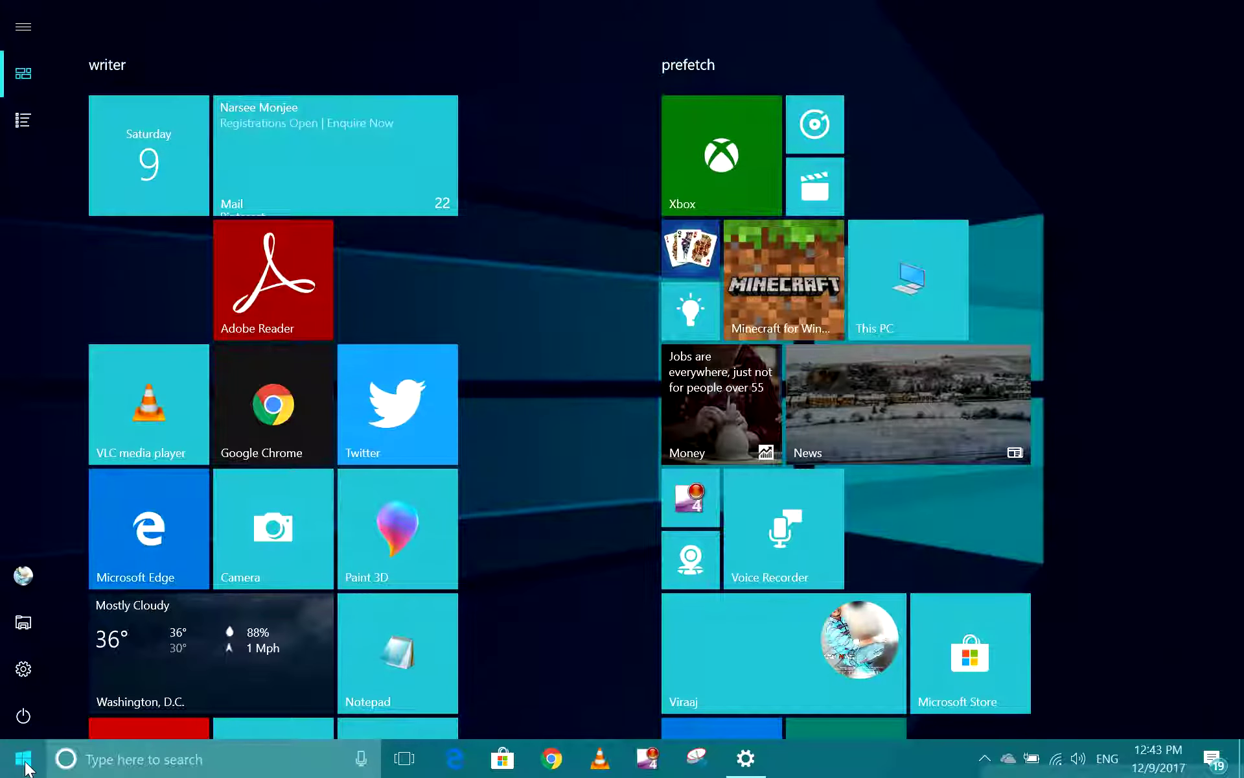
{"action": "left_click", "coordinate": [24, 755]}
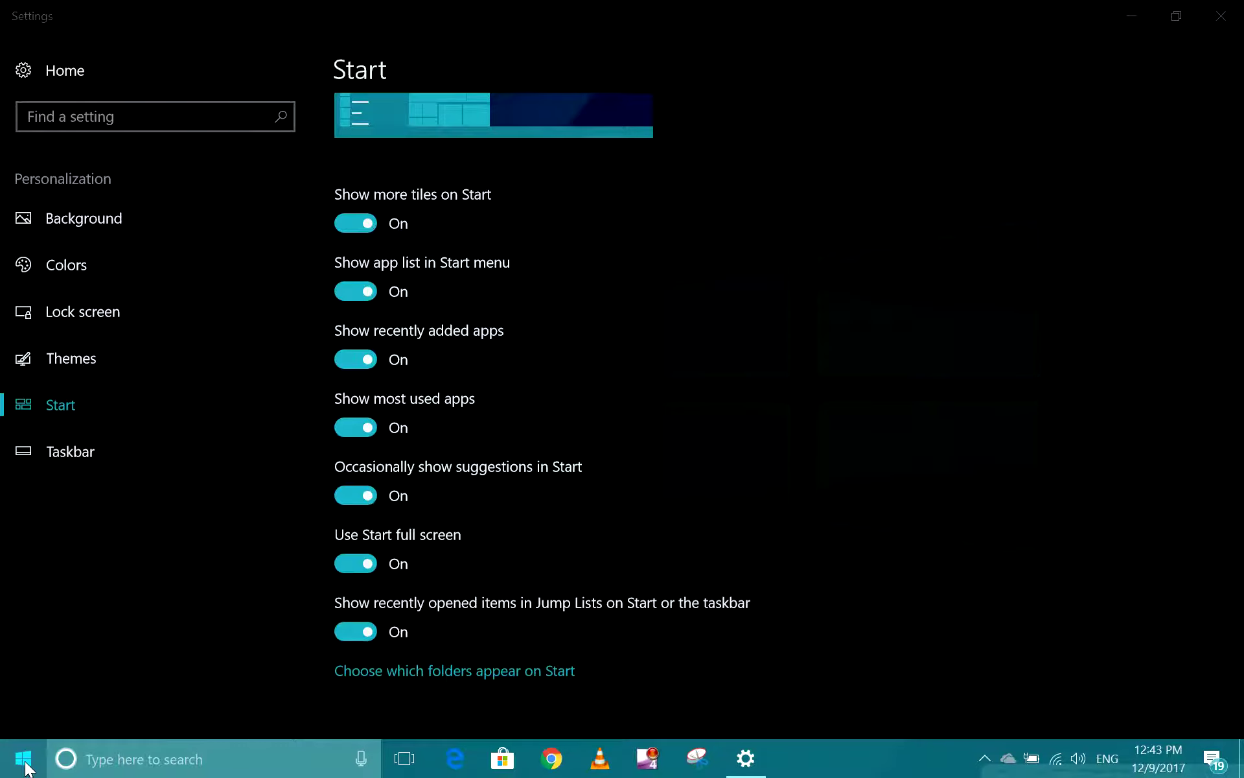
{"action": "left_click", "coordinate": [353, 563]}
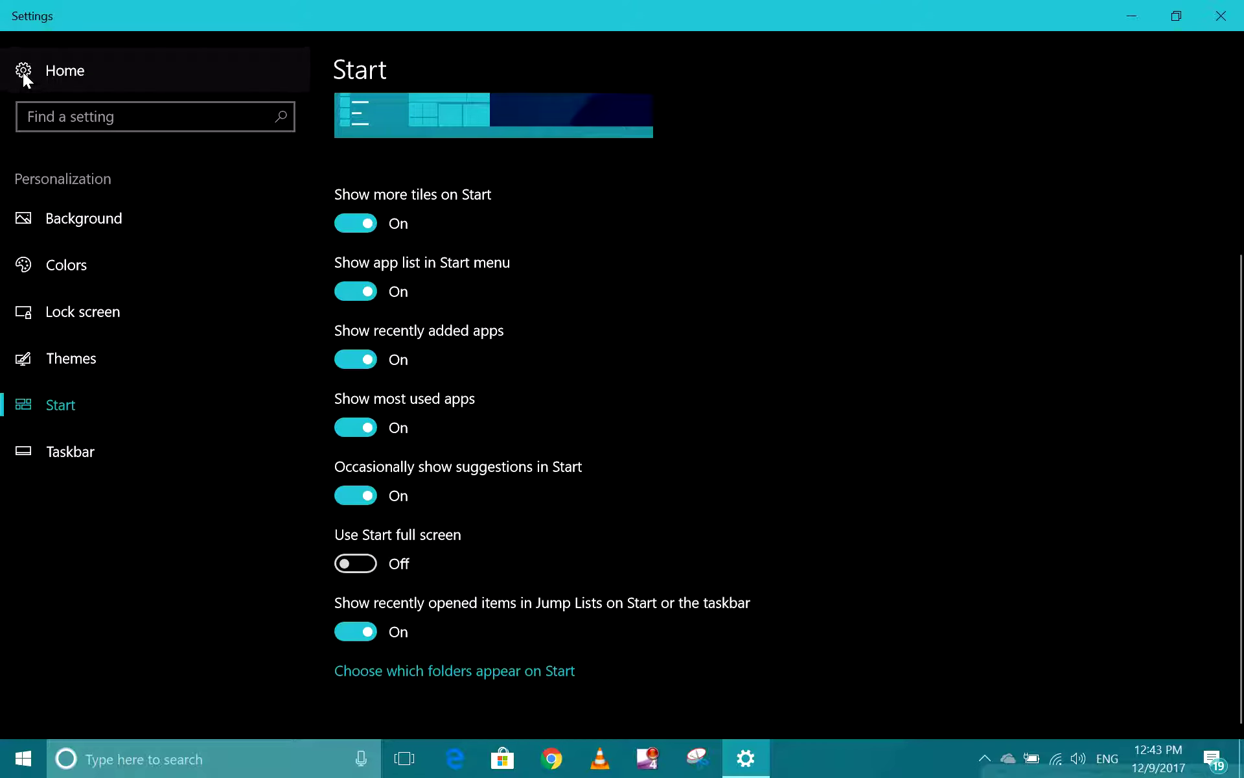
Close the personalization settings, open the Display settings from the desktop and view the resolution options.
{"action": "left_click", "coordinate": [1220, 16]}
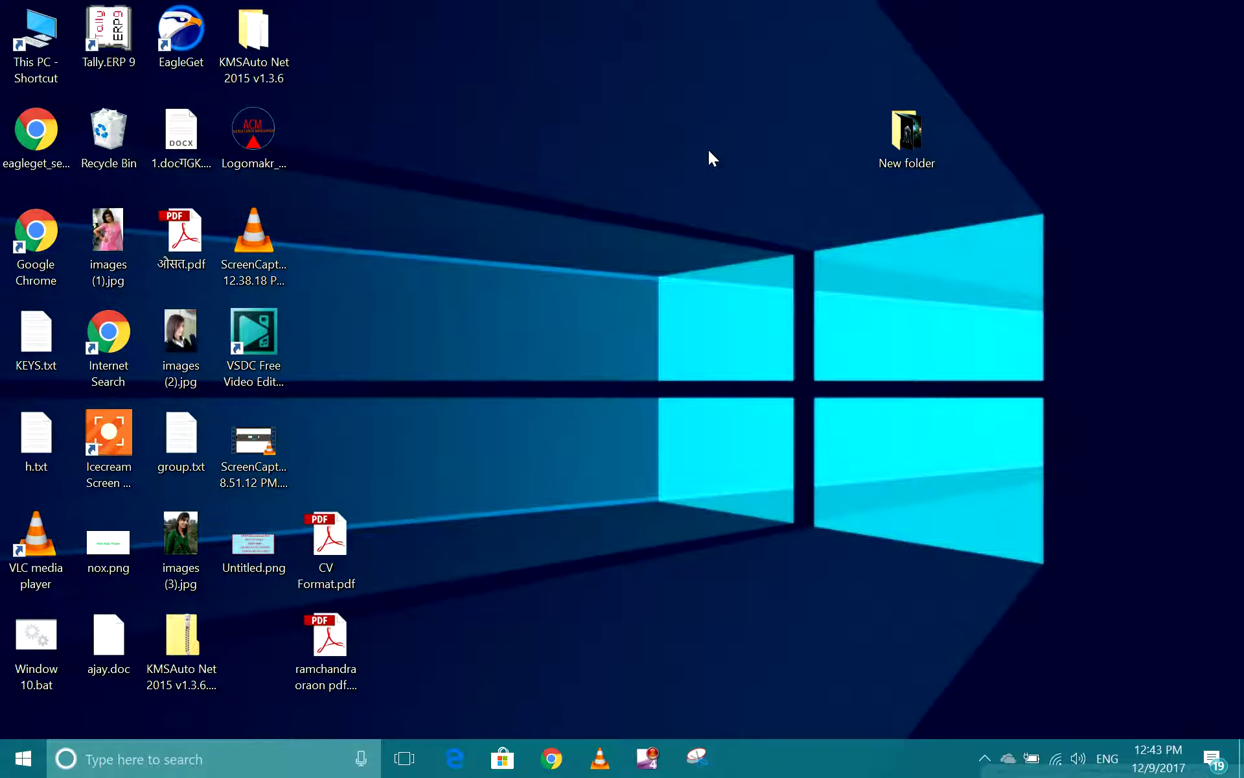
{"action": "right_click", "coordinate": [709, 150]}
{"action": "left_click", "coordinate": [777, 389]}
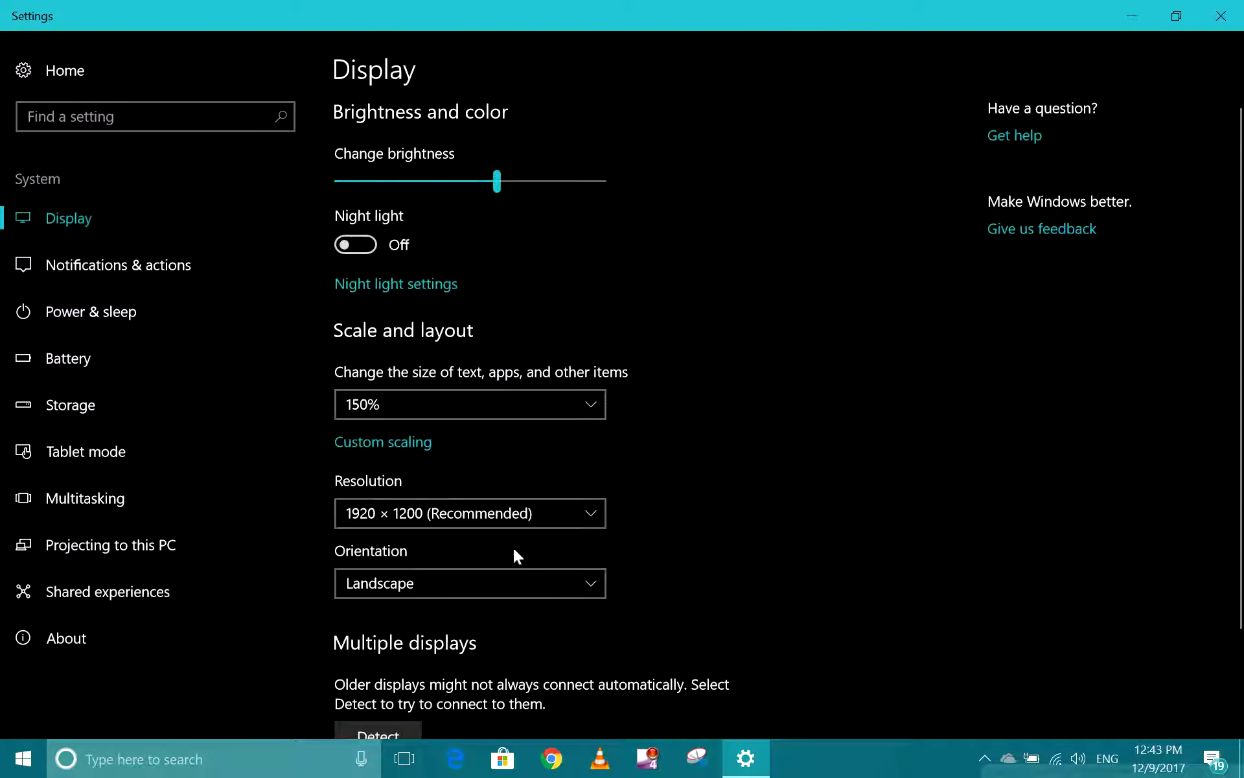
{"action": "scroll", "coordinate": [596, 480], "scroll_direction": "down", "scroll_amount": 2}
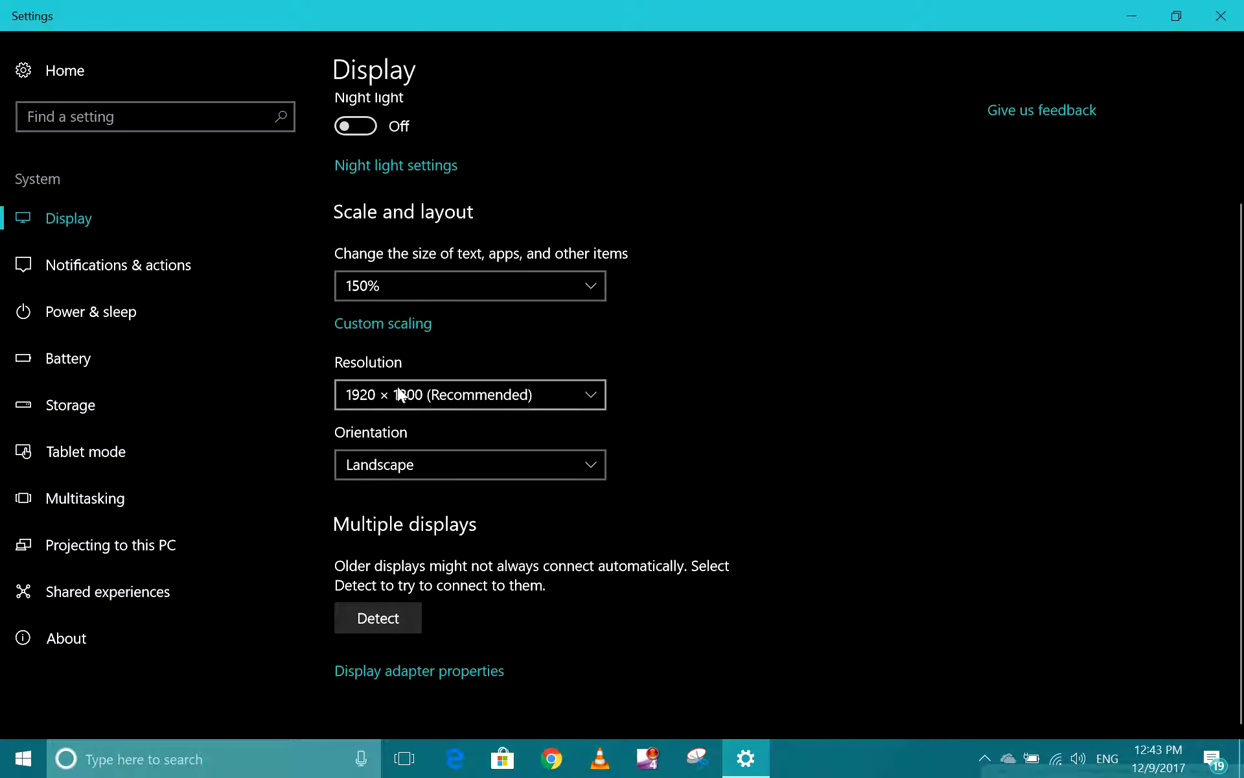
{"action": "left_click", "coordinate": [547, 394]}
{"action": "left_click", "coordinate": [543, 394]}
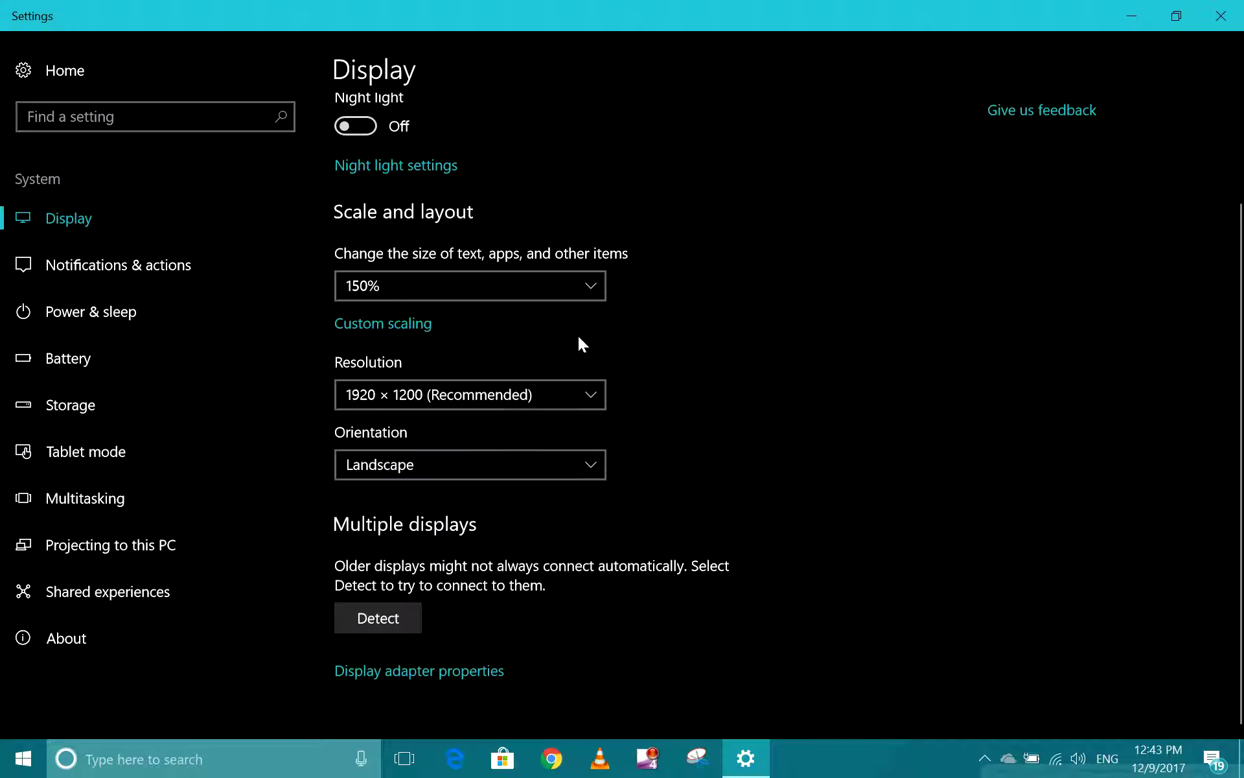
Set the size of text, apps, and other items to 125% (Recommended) and check how the Start menu looks.
{"action": "left_click", "coordinate": [521, 288]}
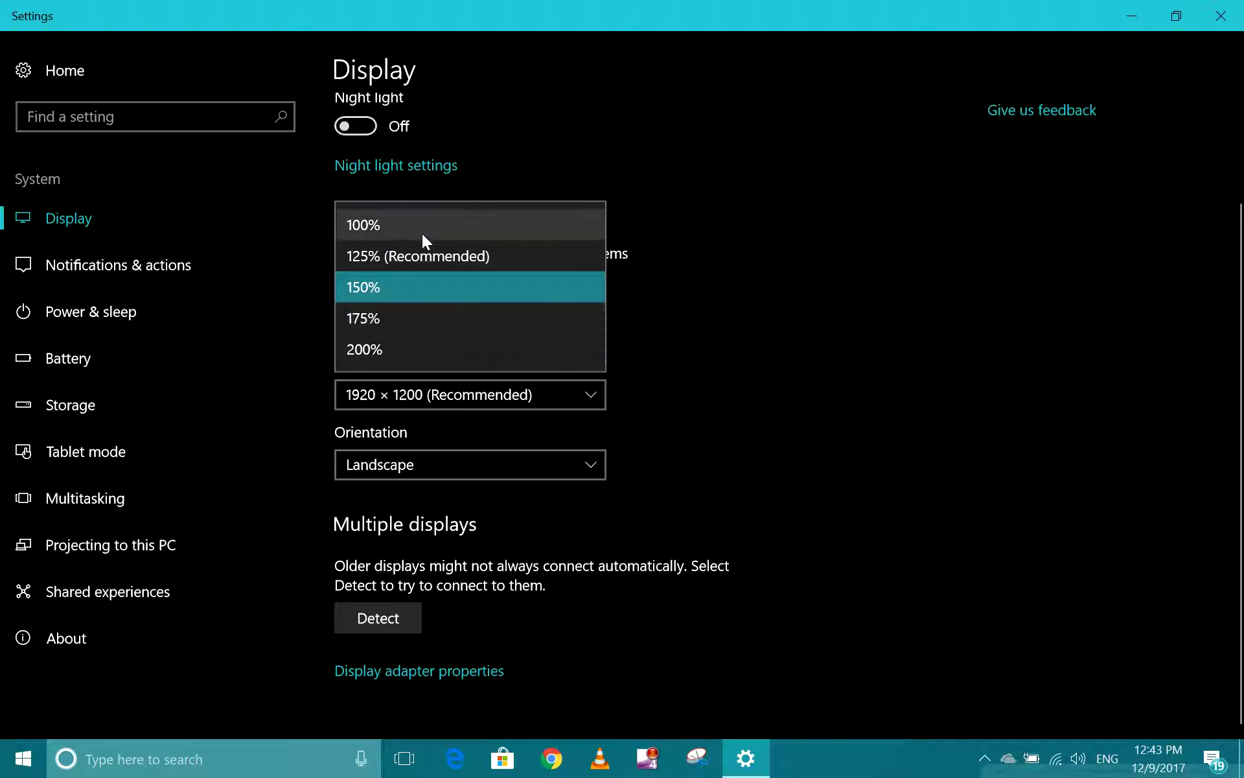
{"action": "left_click", "coordinate": [426, 257]}
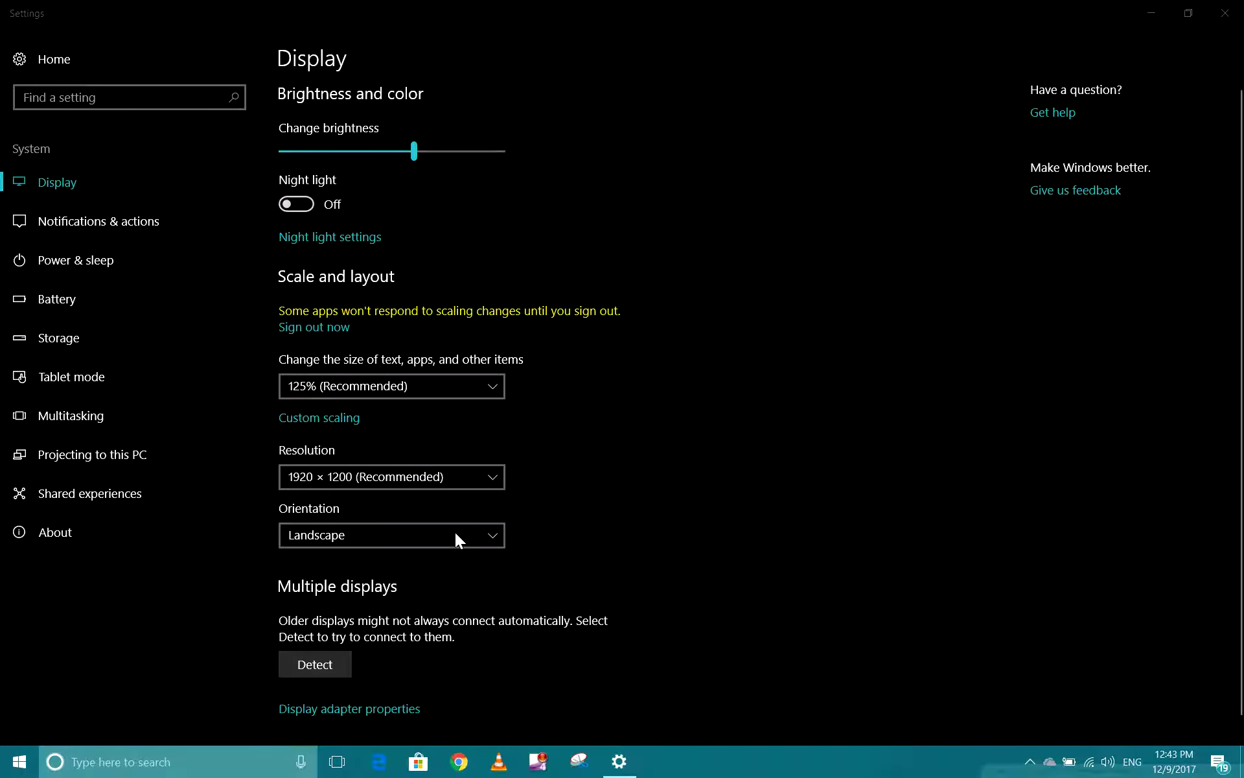
{"action": "key", "text": "super"}
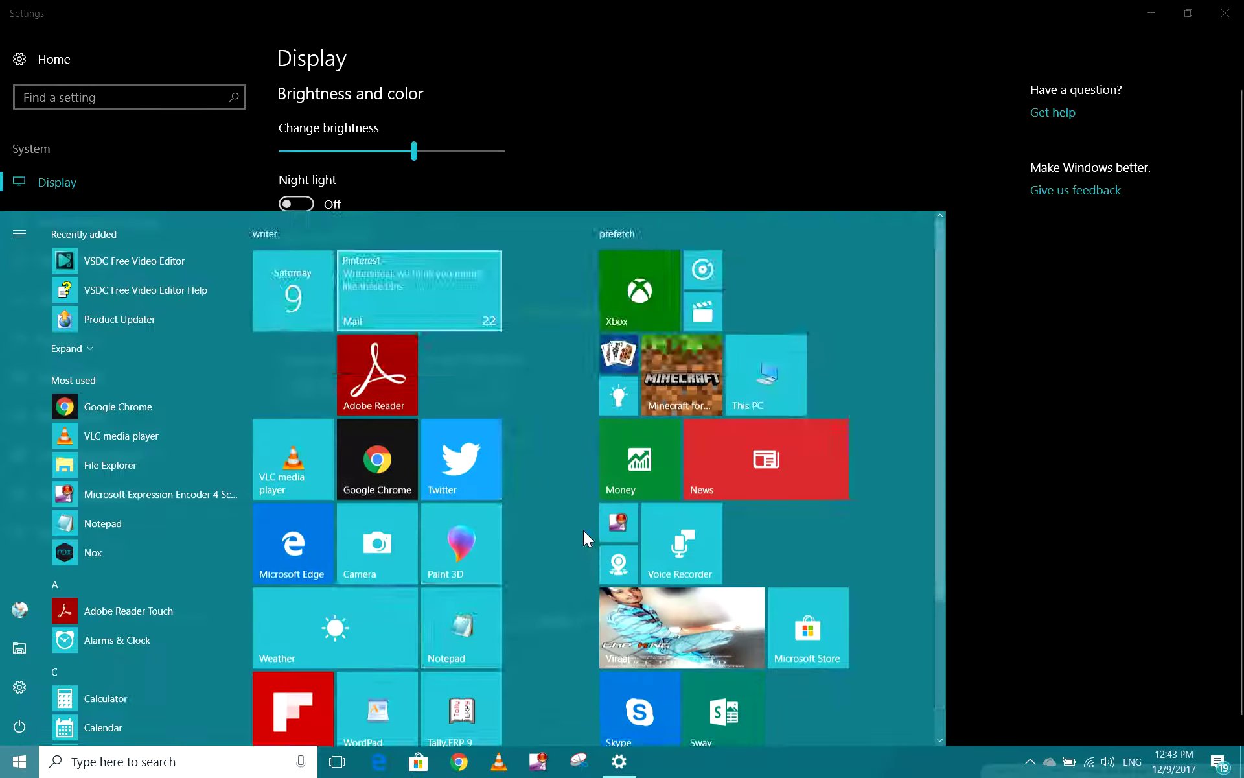
{"action": "scroll", "coordinate": [596, 552], "scroll_direction": "up", "scroll_amount": 3}
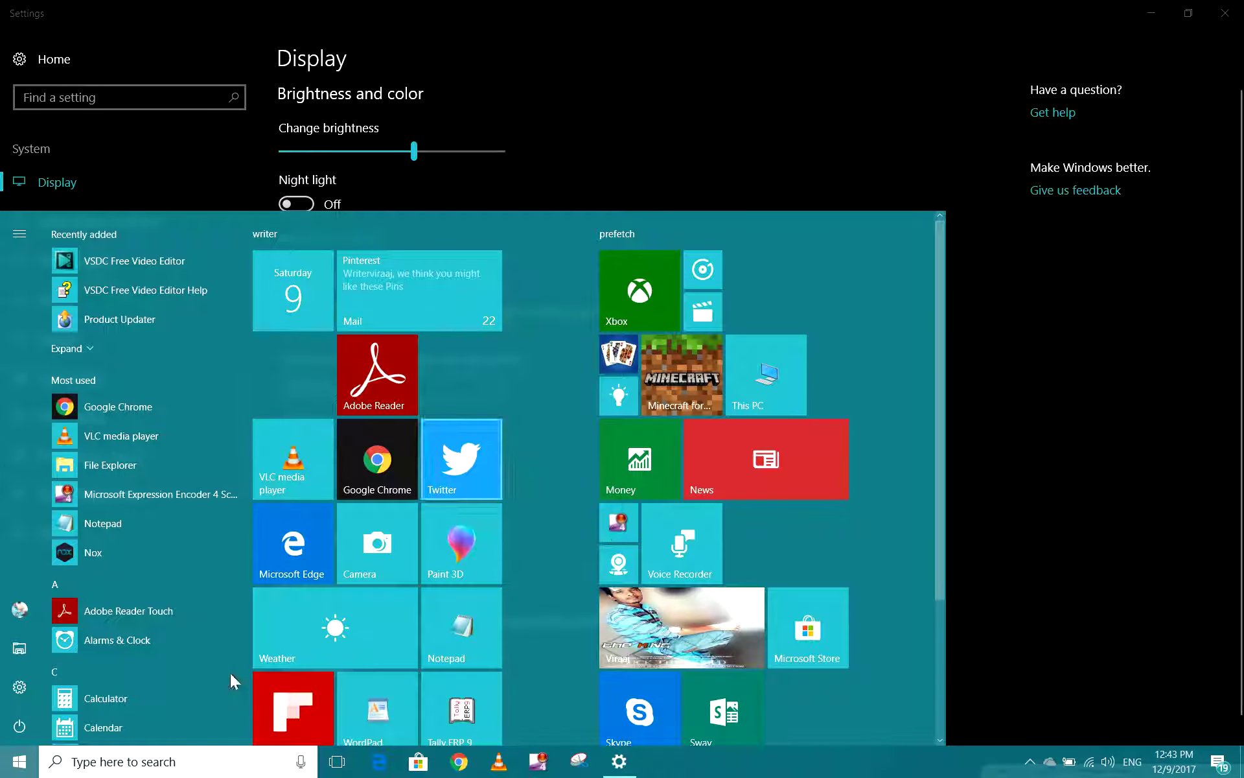
{"action": "key", "text": "super"}
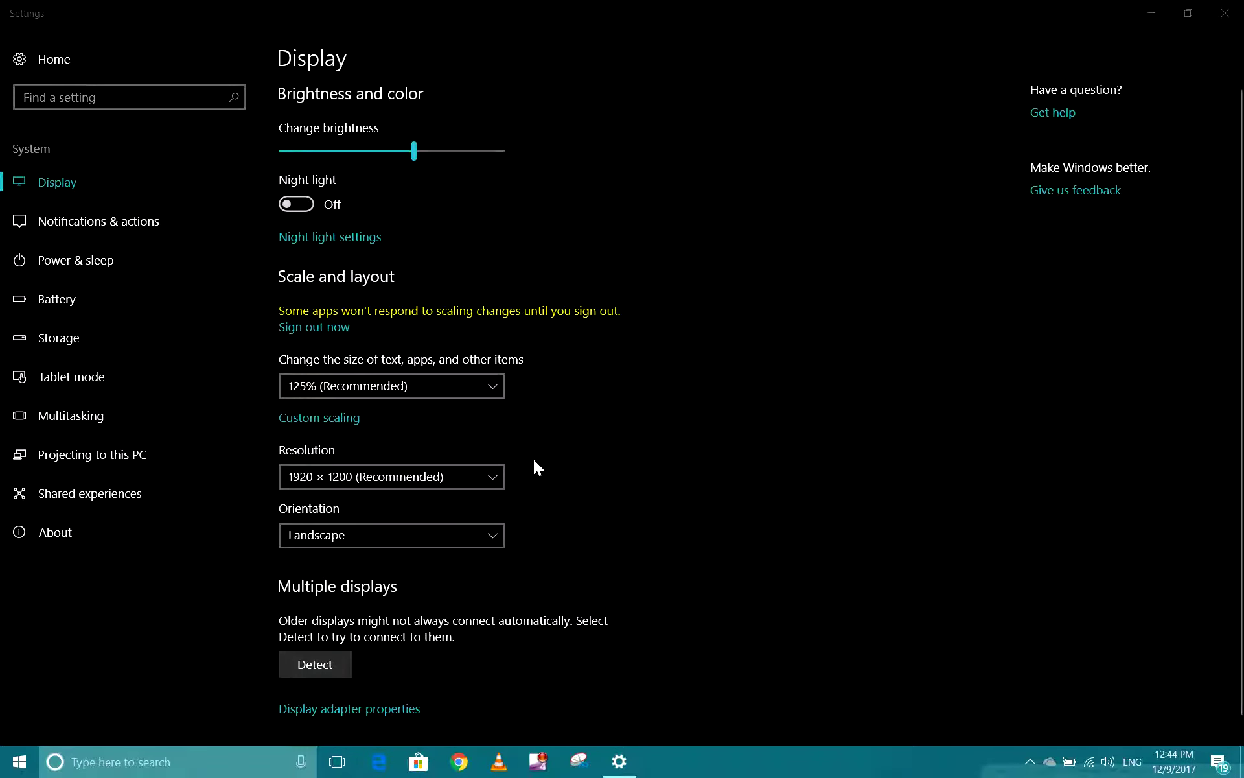
Set the size of text, apps, and other items back to 150%.
{"action": "key", "text": "space"}
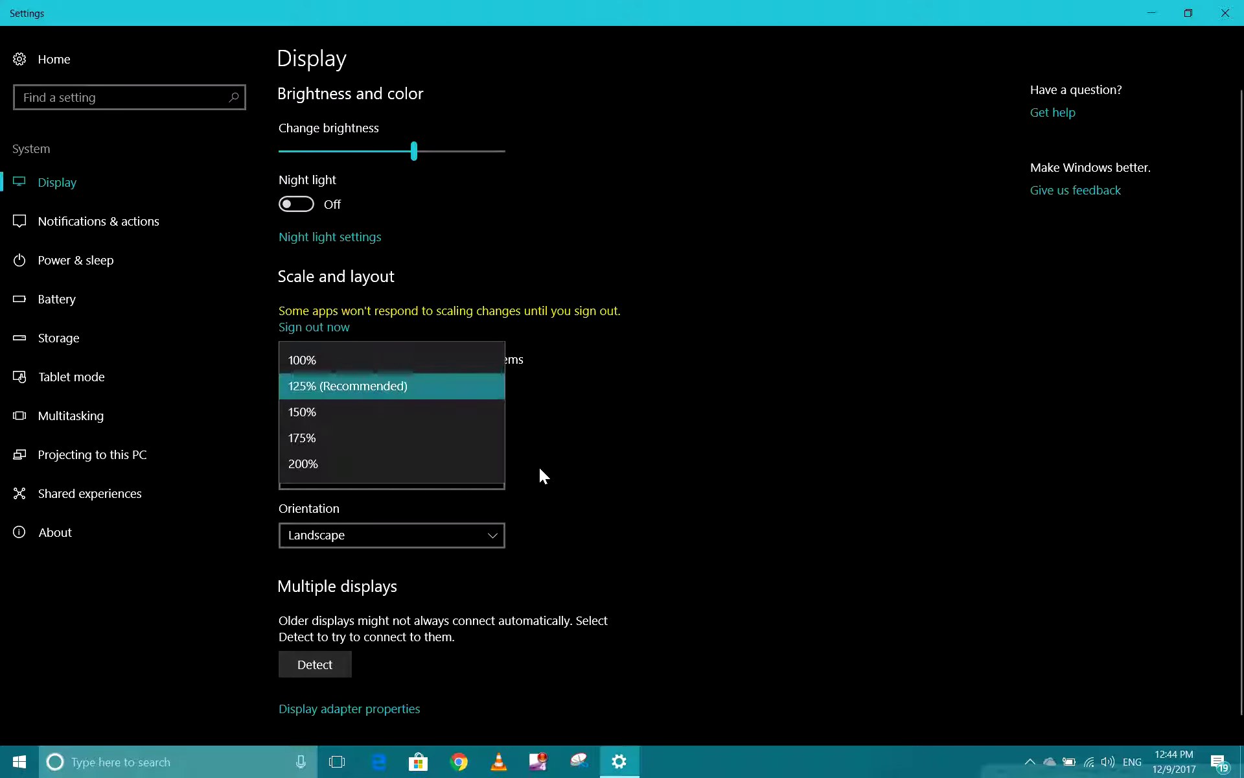
{"action": "key", "text": "Down"}
{"action": "key", "text": "Return"}
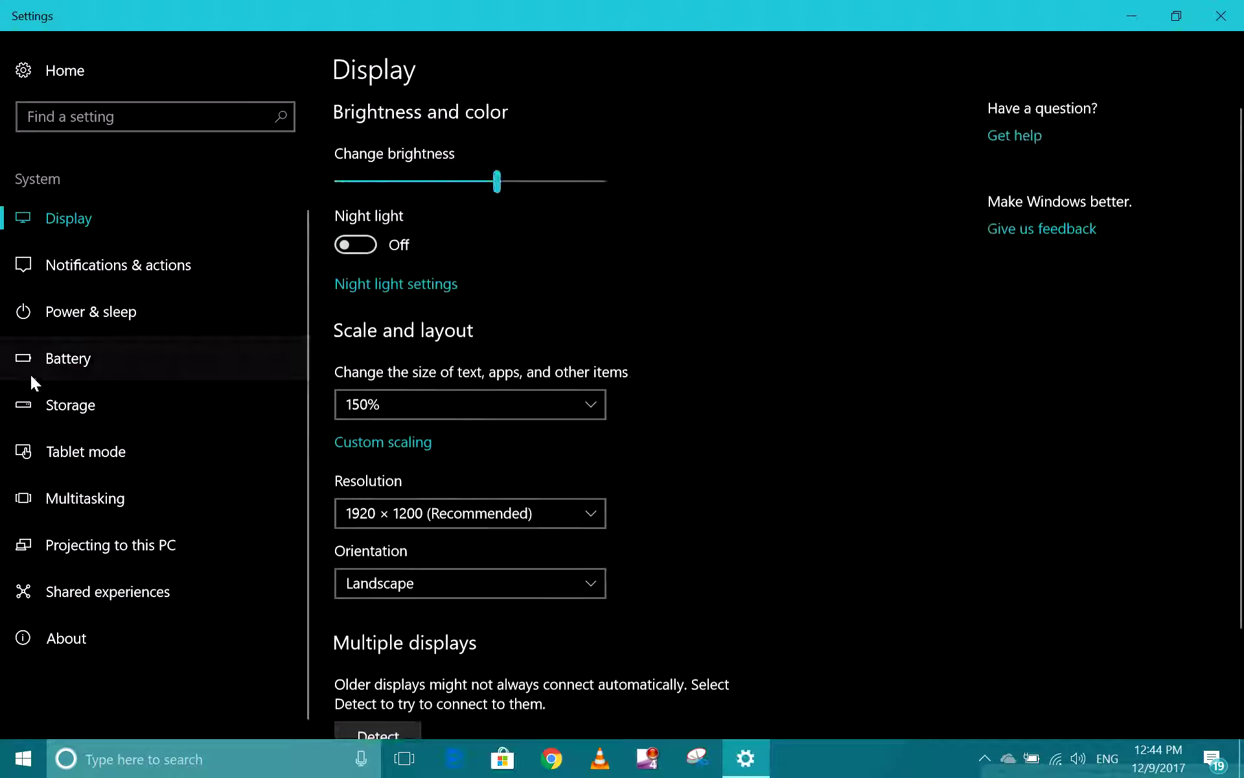
Open the Notifications & actions settings and clear all notifications from the action center.
{"action": "left_click", "coordinate": [86, 265]}
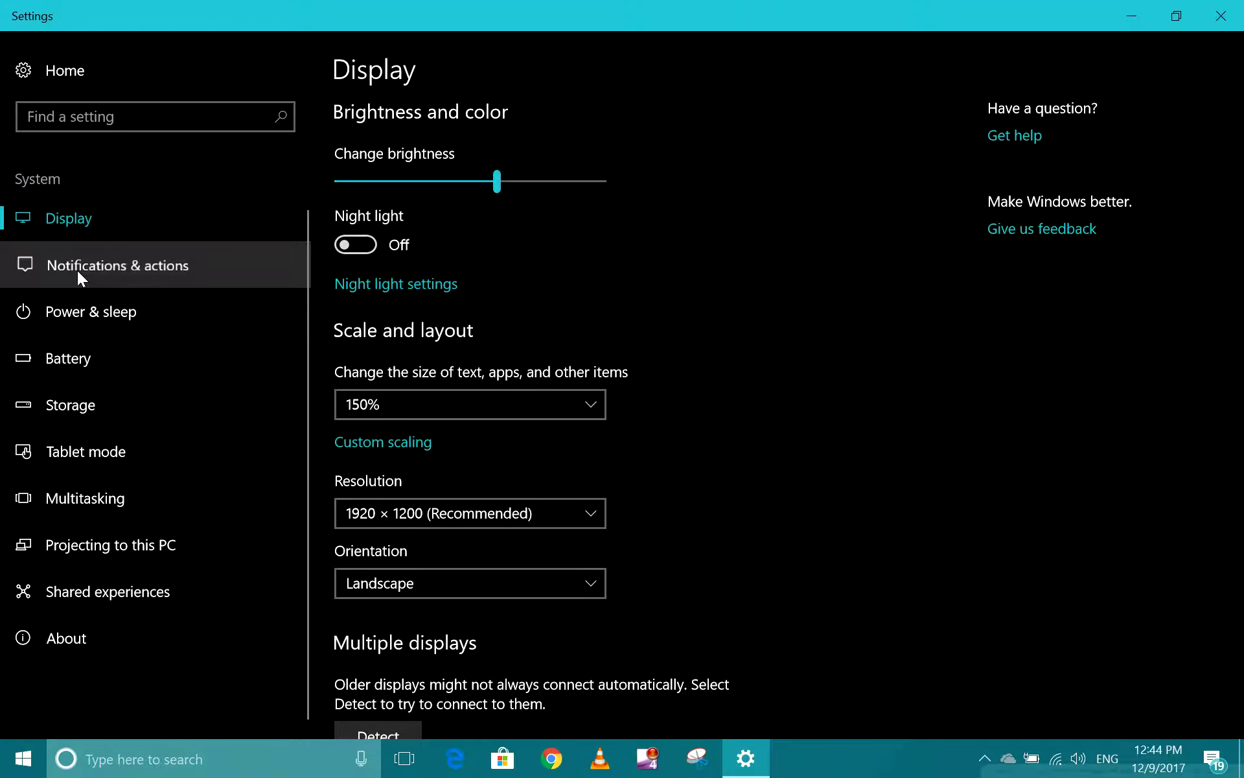
{"action": "scroll", "coordinate": [446, 254], "scroll_direction": "down", "scroll_amount": 5}
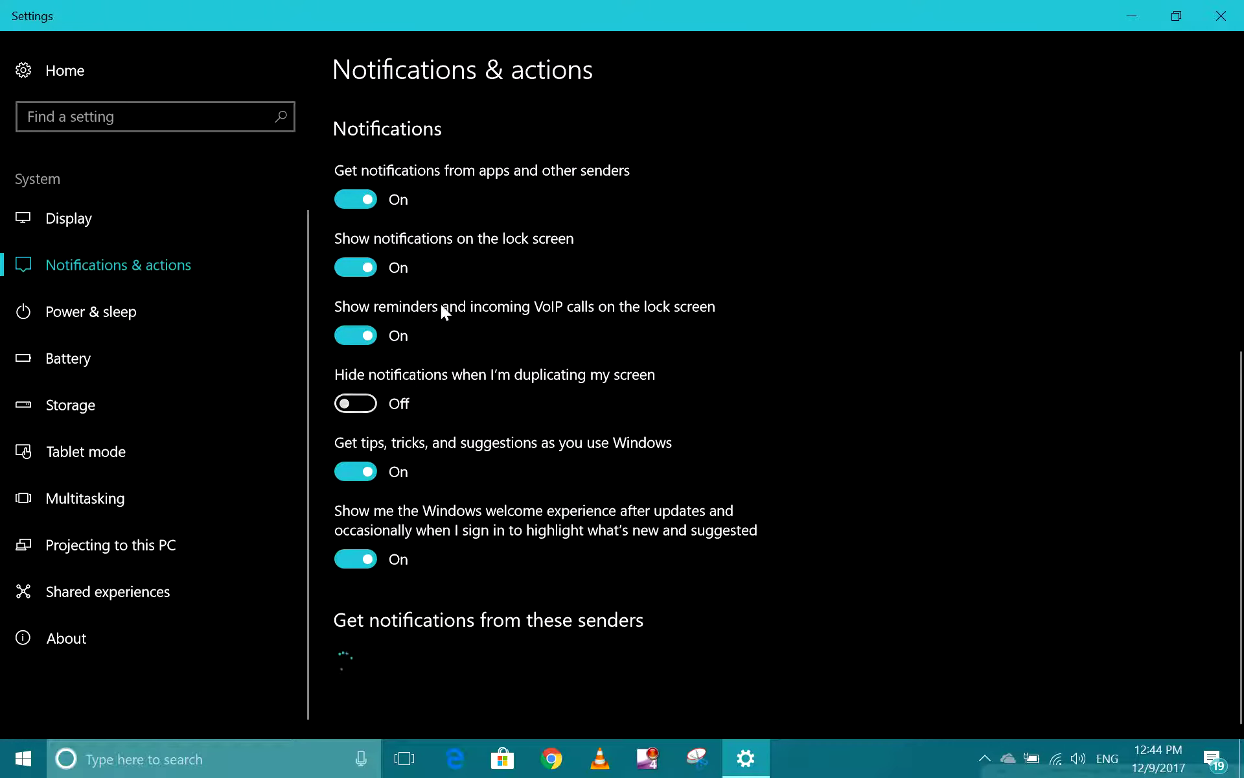
{"action": "scroll", "coordinate": [440, 311], "scroll_direction": "up", "scroll_amount": 6}
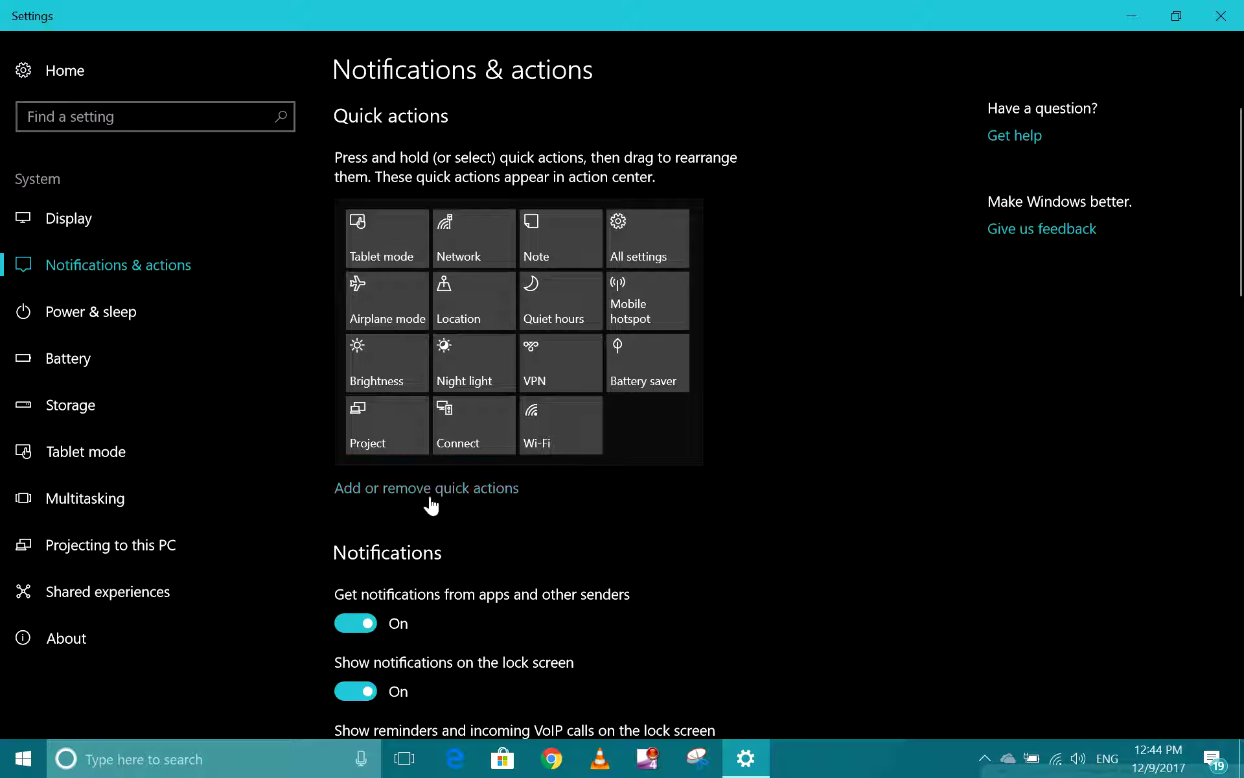
{"action": "left_click", "coordinate": [1214, 769]}
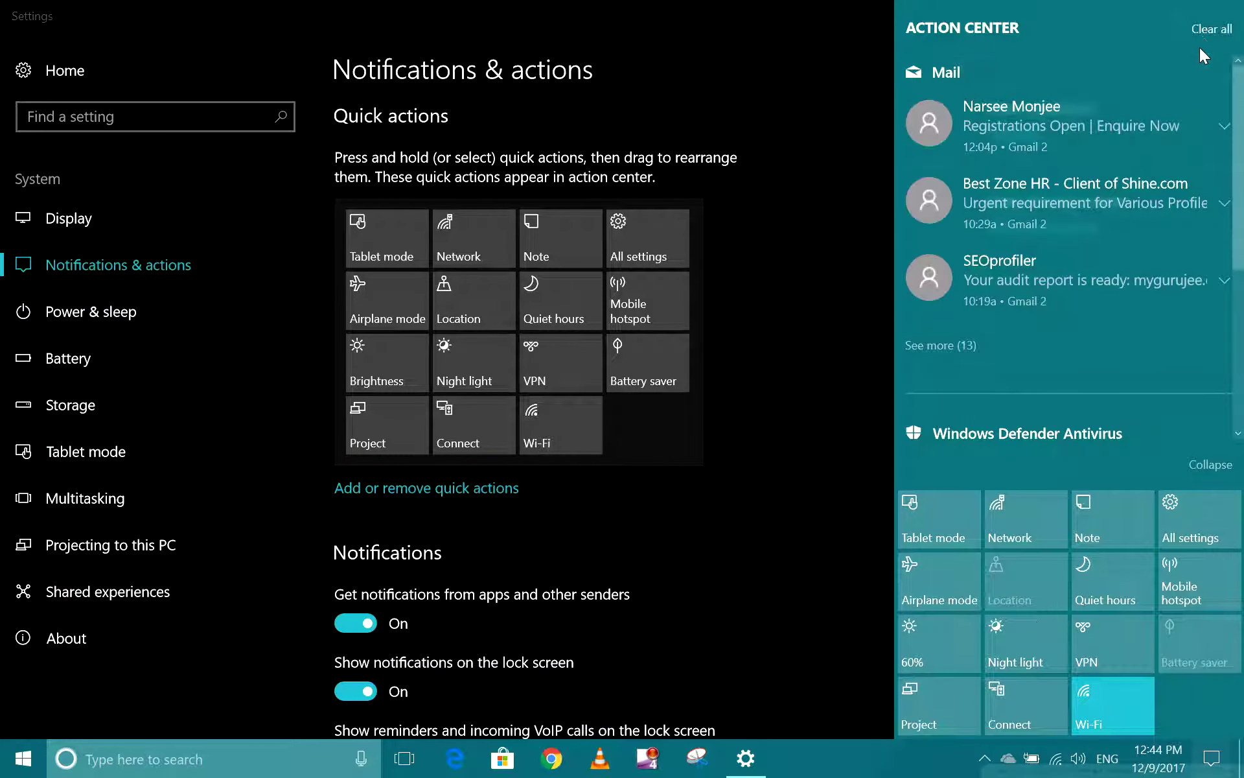
{"action": "left_click", "coordinate": [1209, 30]}
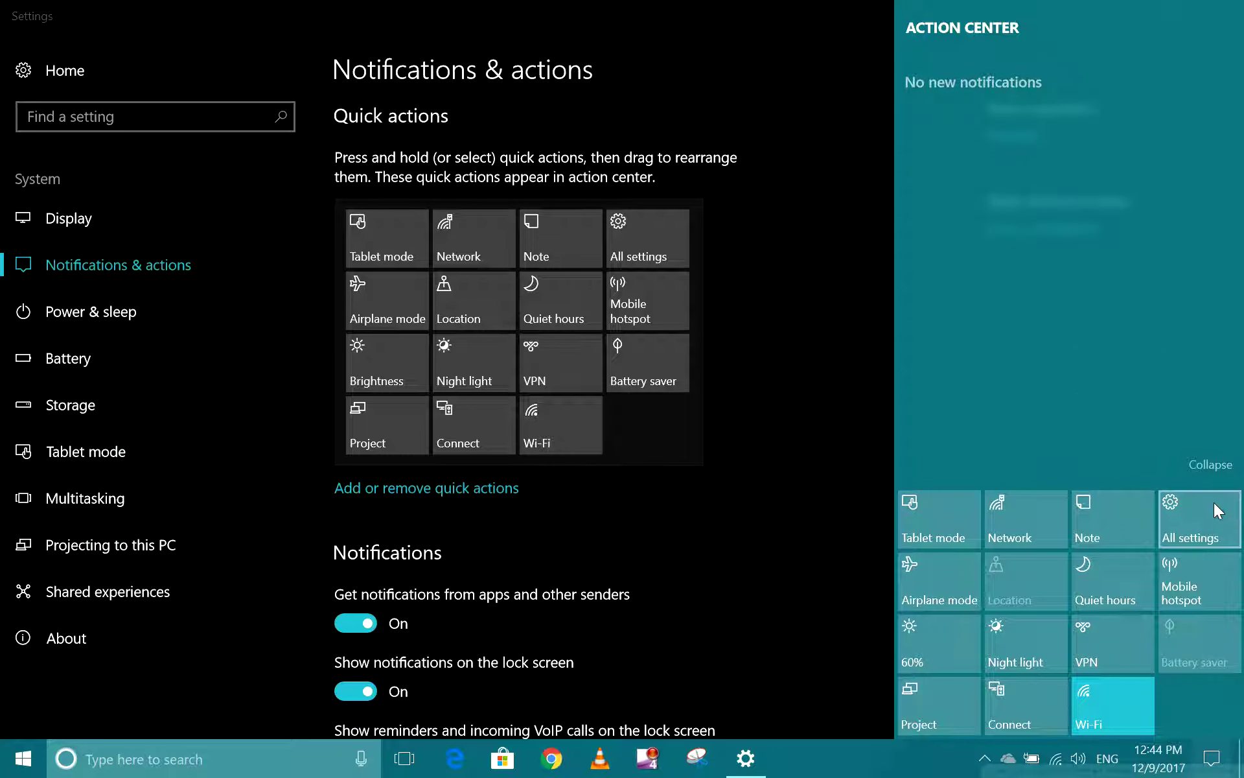
{"action": "left_click", "coordinate": [1213, 758]}
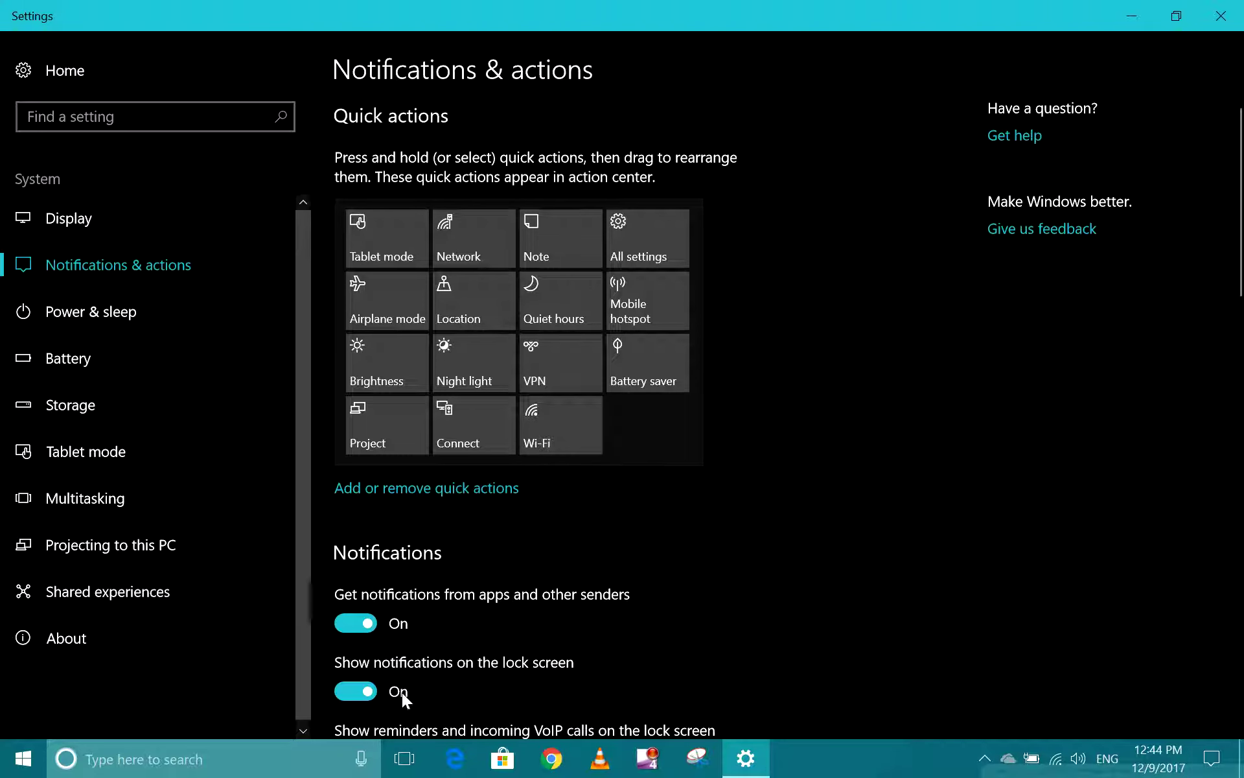
Look through the notification options, the action center and the list of notification senders.
{"action": "scroll", "coordinate": [405, 681], "scroll_direction": "down", "scroll_amount": 15}
{"action": "scroll", "coordinate": [410, 467], "scroll_direction": "up", "scroll_amount": 20}
{"action": "left_click_drag", "start_coordinate": [1240, 187], "coordinate": [1243, 272]}
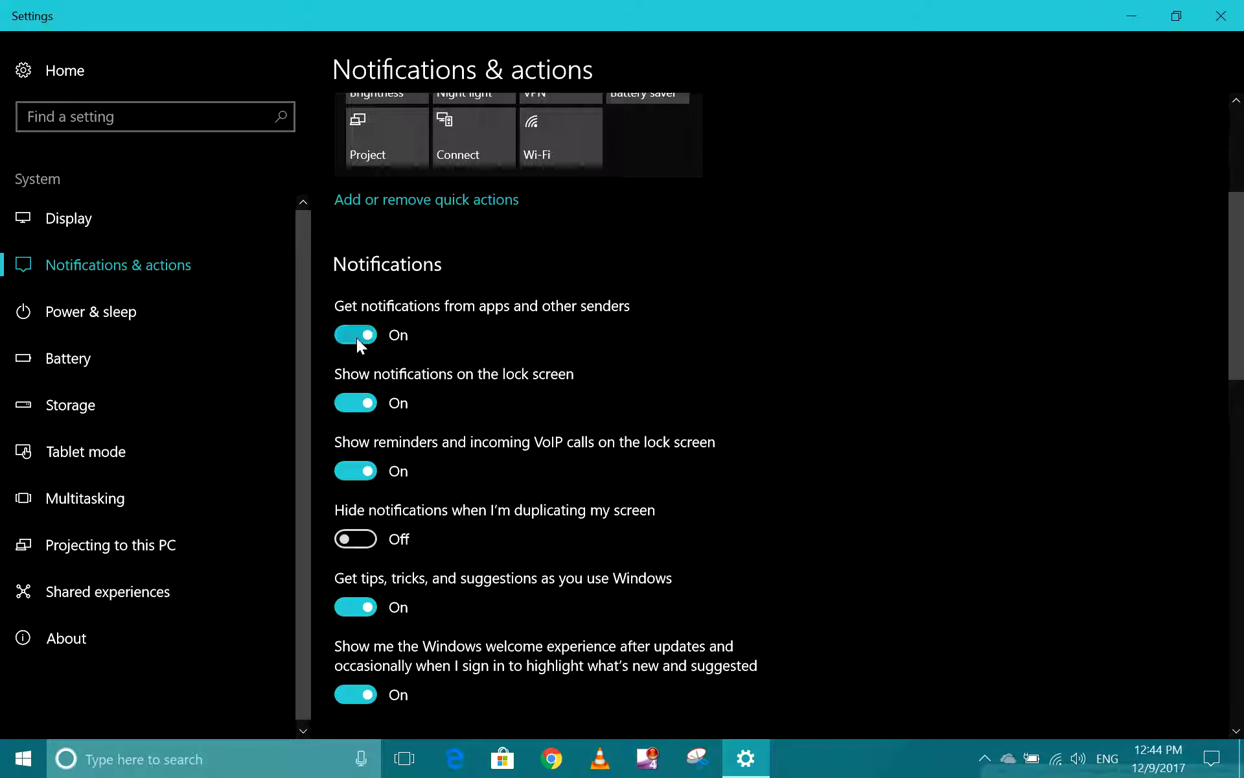
{"action": "left_click", "coordinate": [1213, 760]}
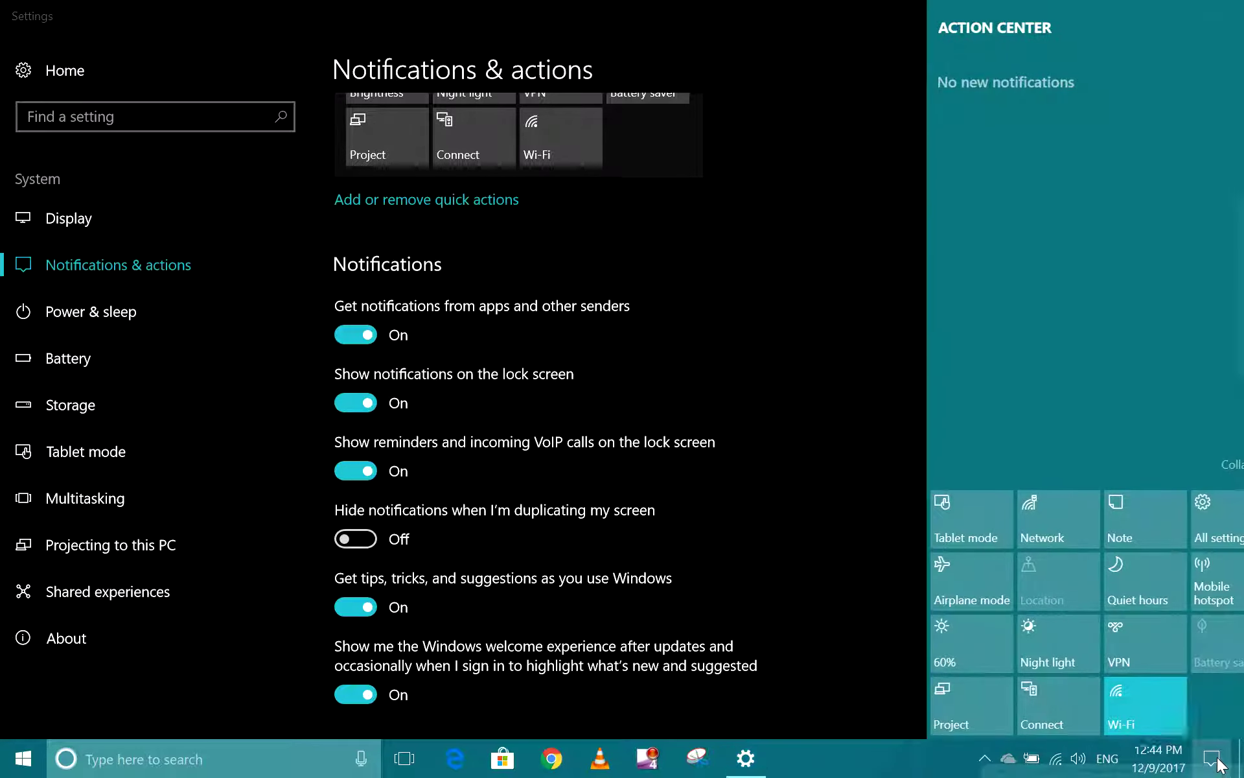
{"action": "left_click", "coordinate": [810, 590]}
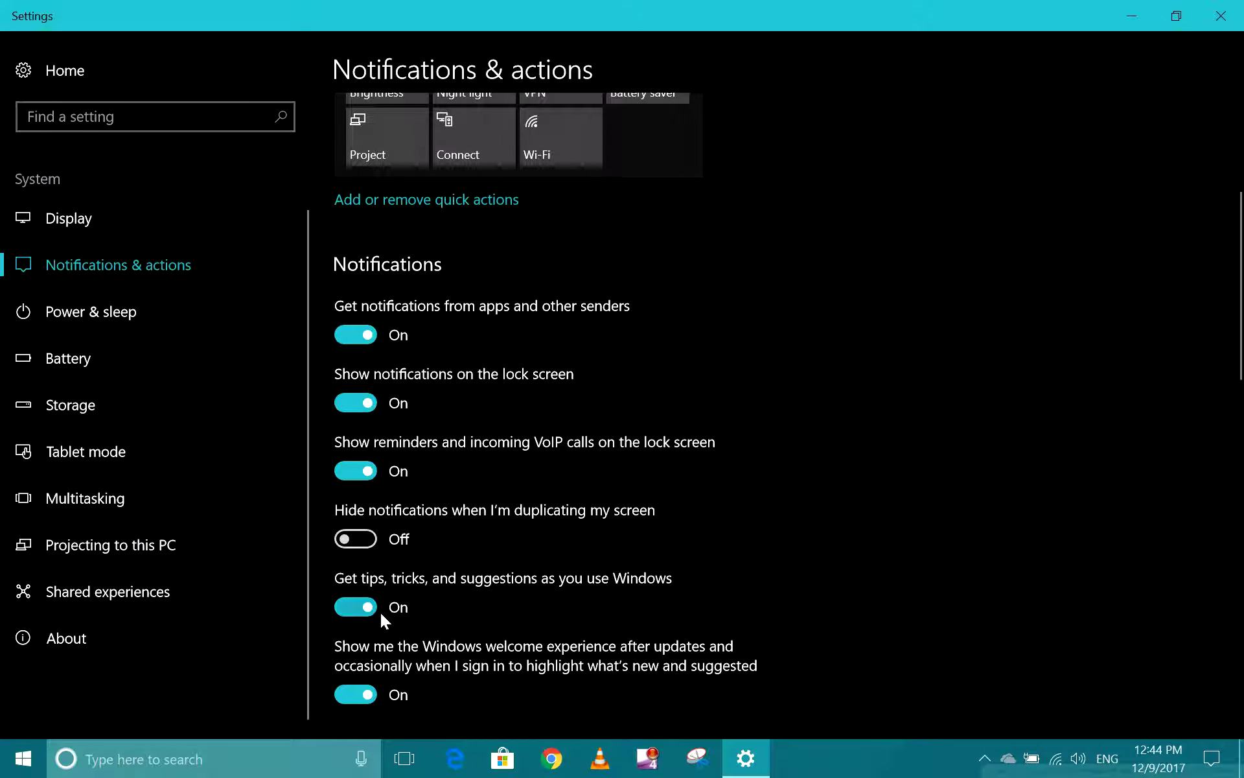
{"action": "scroll", "coordinate": [1241, 324], "scroll_direction": "down", "scroll_amount": 5}
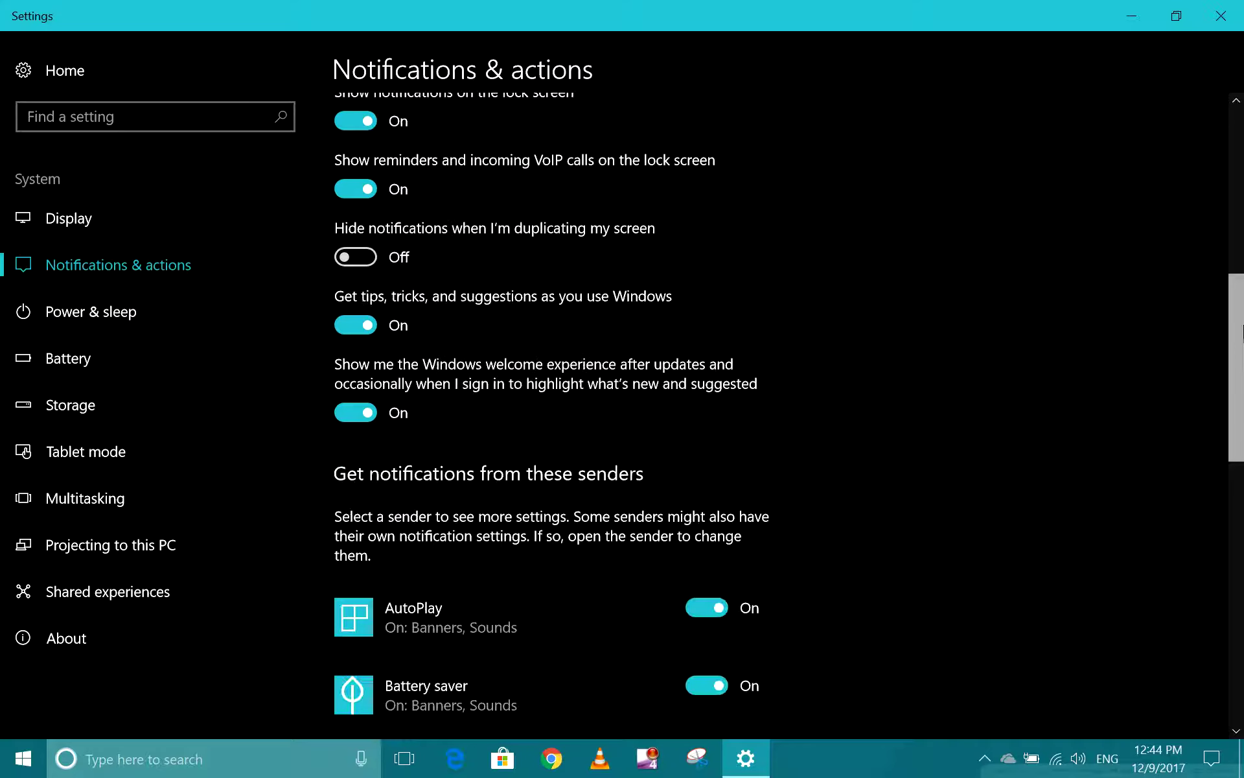
{"action": "left_click_drag", "start_coordinate": [1242, 350], "coordinate": [1241, 557]}
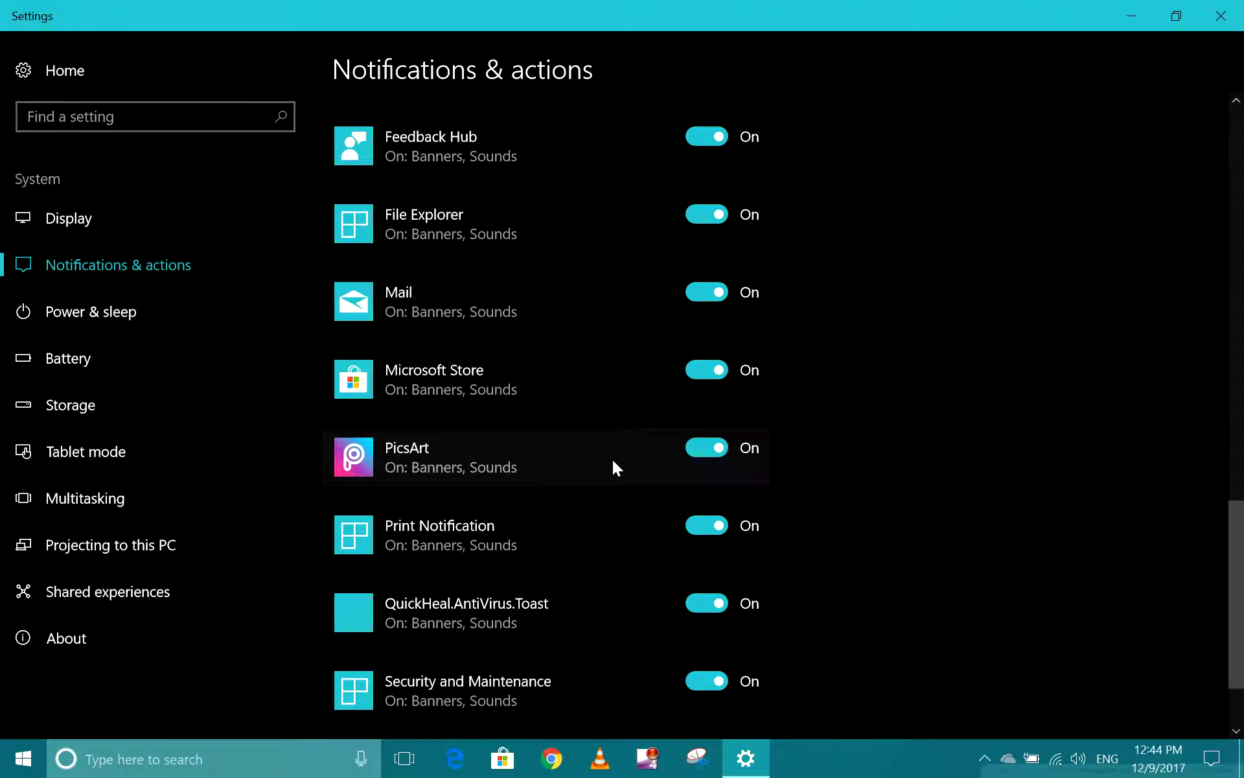
{"action": "left_click_drag", "start_coordinate": [1242, 583], "coordinate": [1241, 229]}
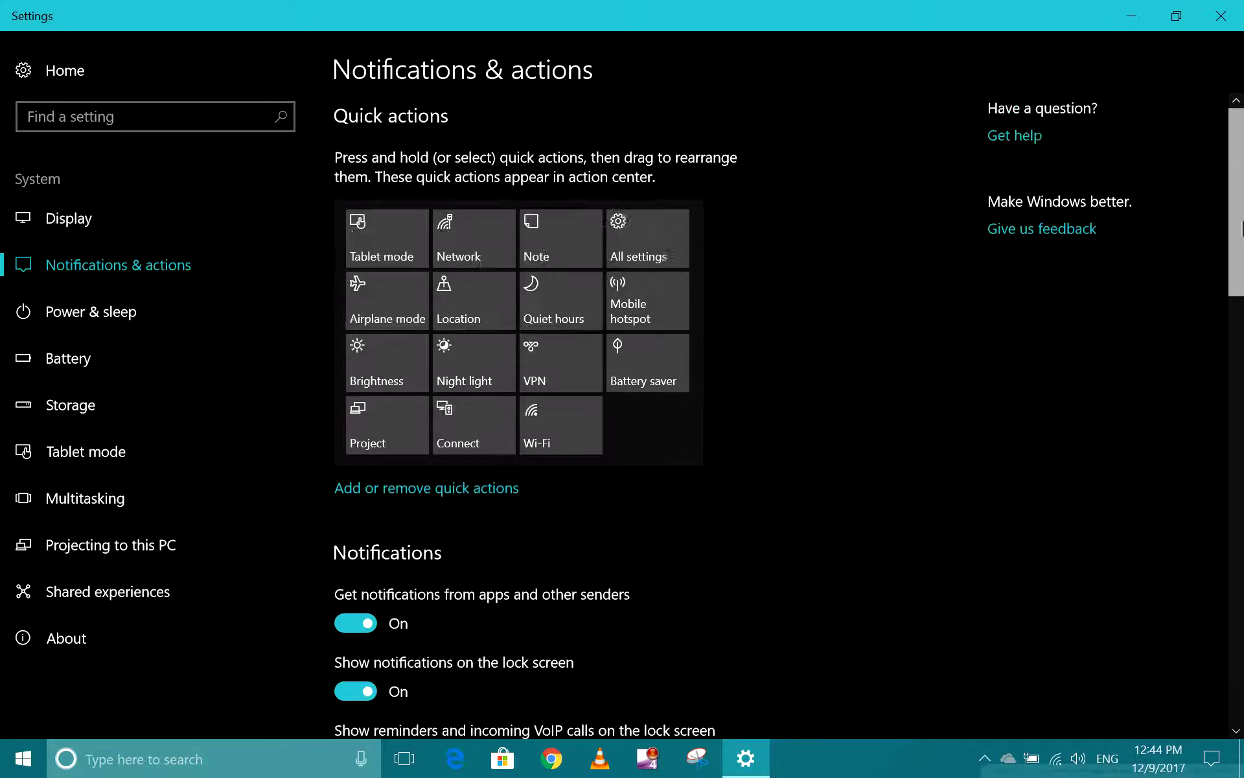
View the Battery, Storage, Tablet mode and Multitasking settings, return to the Settings home page and close Settings.
{"action": "left_click", "coordinate": [61, 361]}
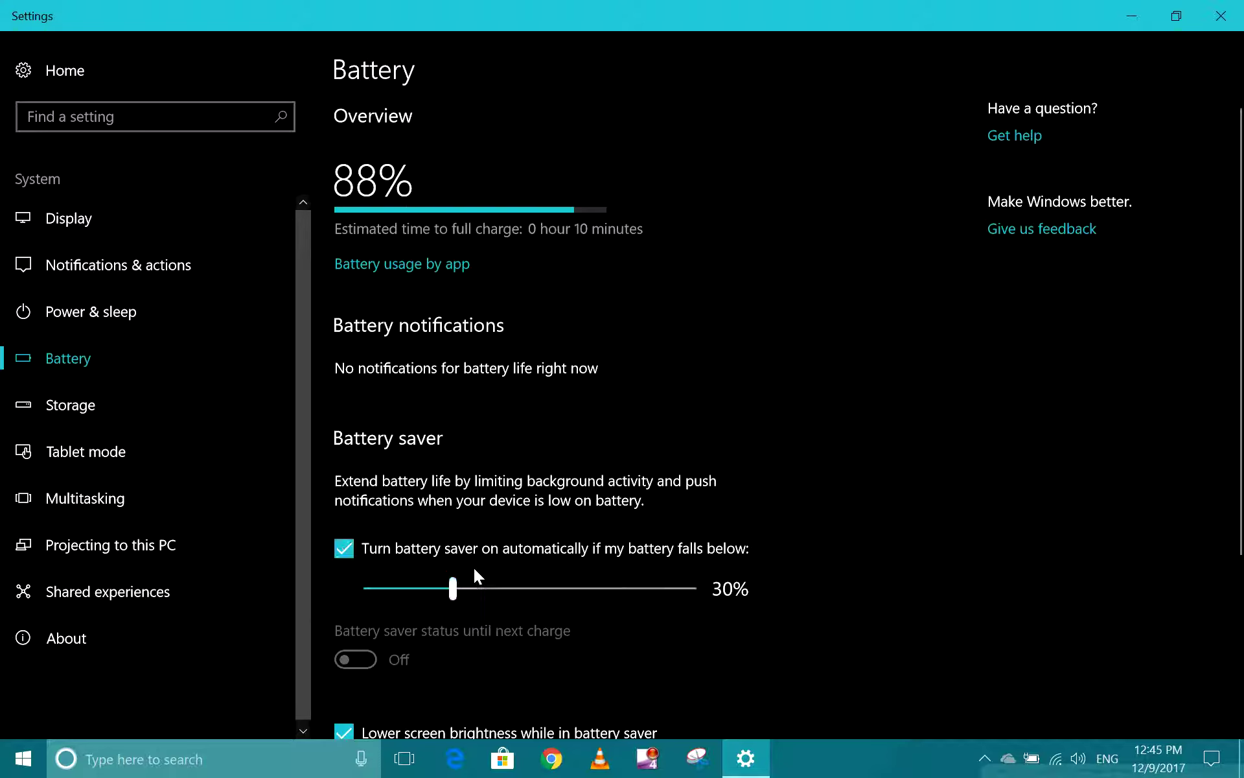
{"action": "left_click", "coordinate": [103, 411]}
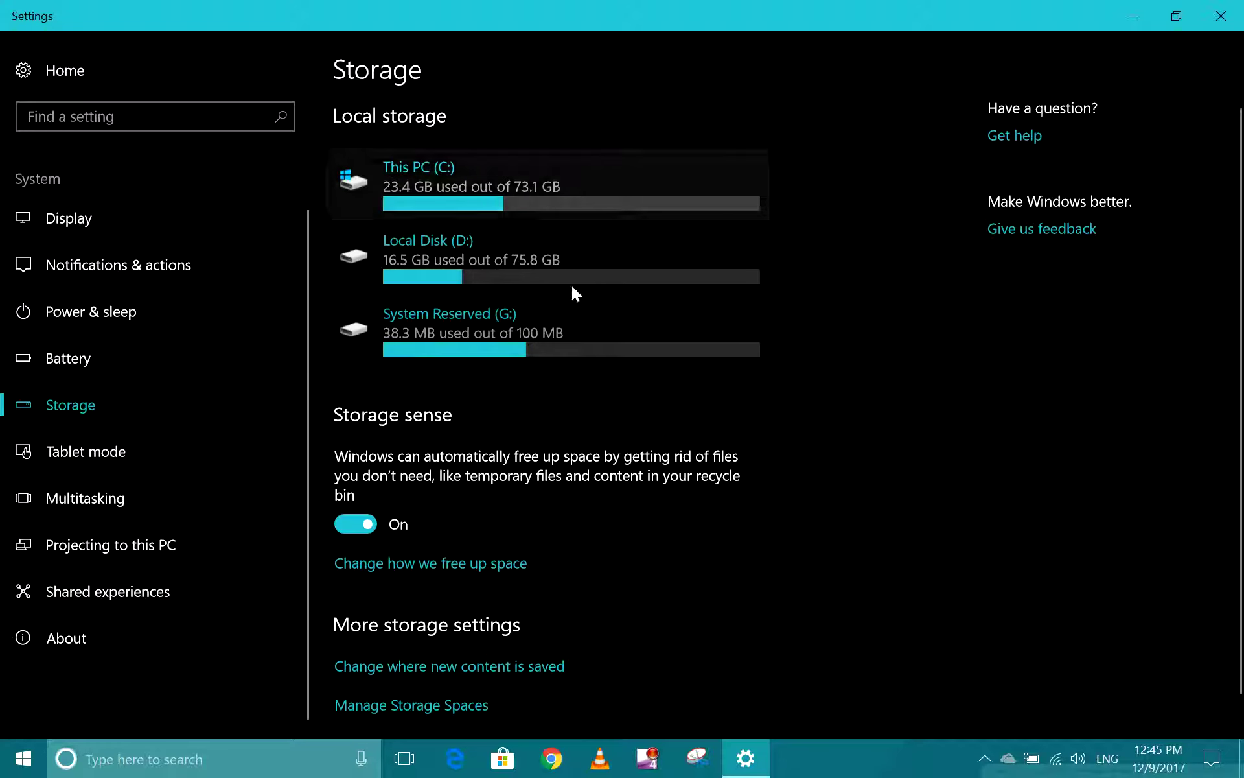
{"action": "left_click", "coordinate": [101, 447]}
{"action": "left_click", "coordinate": [74, 496]}
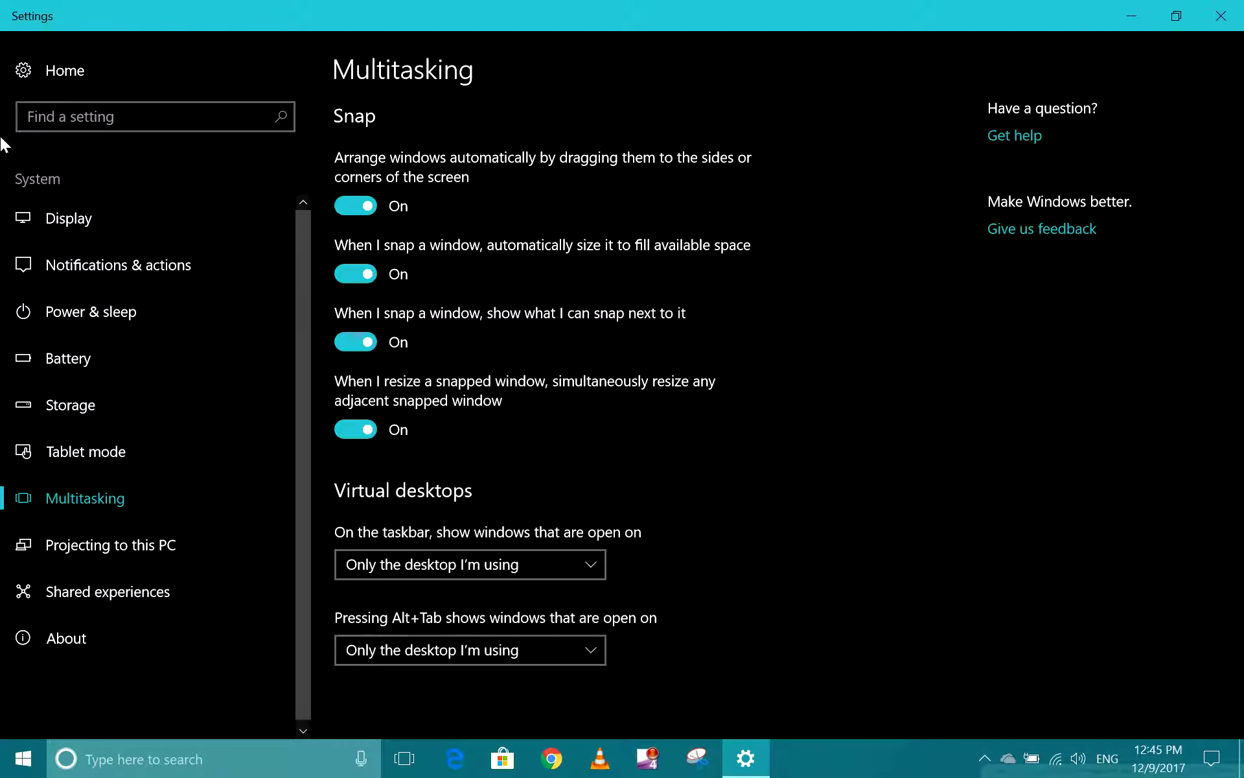
{"action": "left_click", "coordinate": [29, 65]}
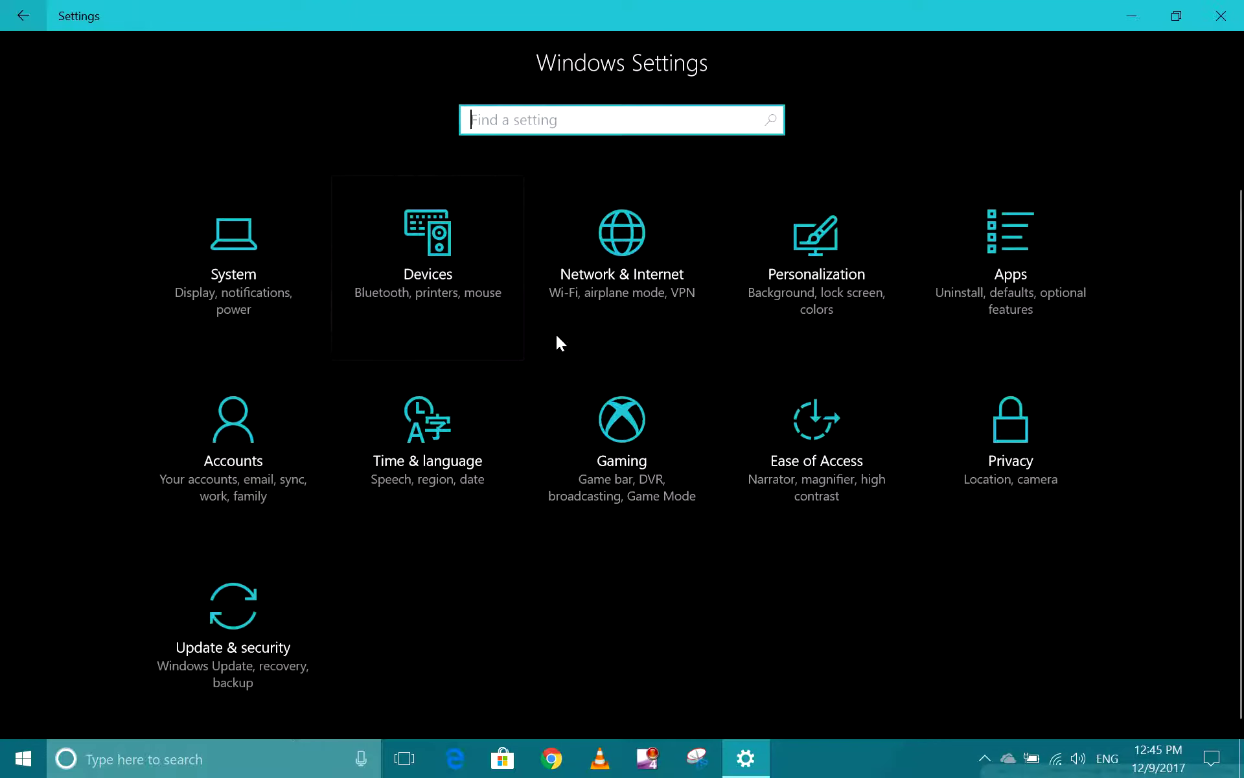
{"action": "left_click", "coordinate": [1218, 17]}
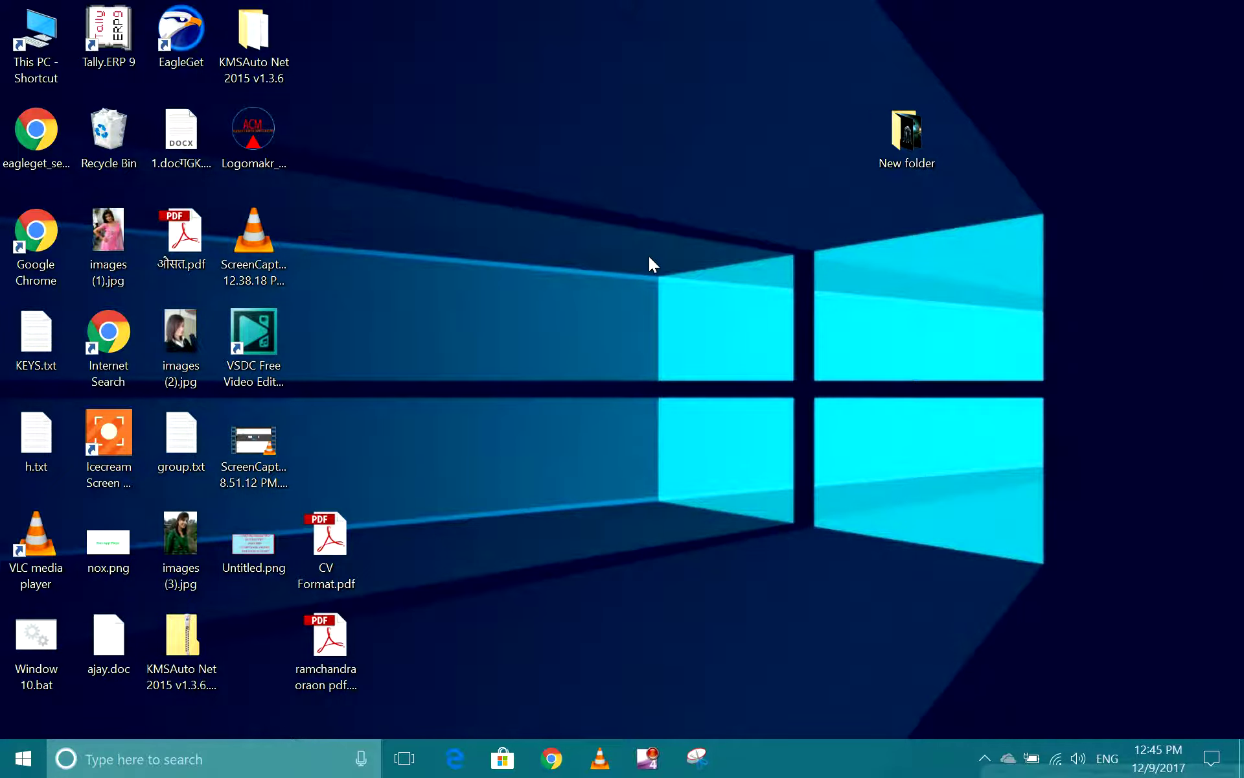
Open the personalization settings from the desktop and look through the Themes, Start and Taskbar options.
{"action": "right_click", "coordinate": [631, 190]}
{"action": "left_click", "coordinate": [639, 422]}
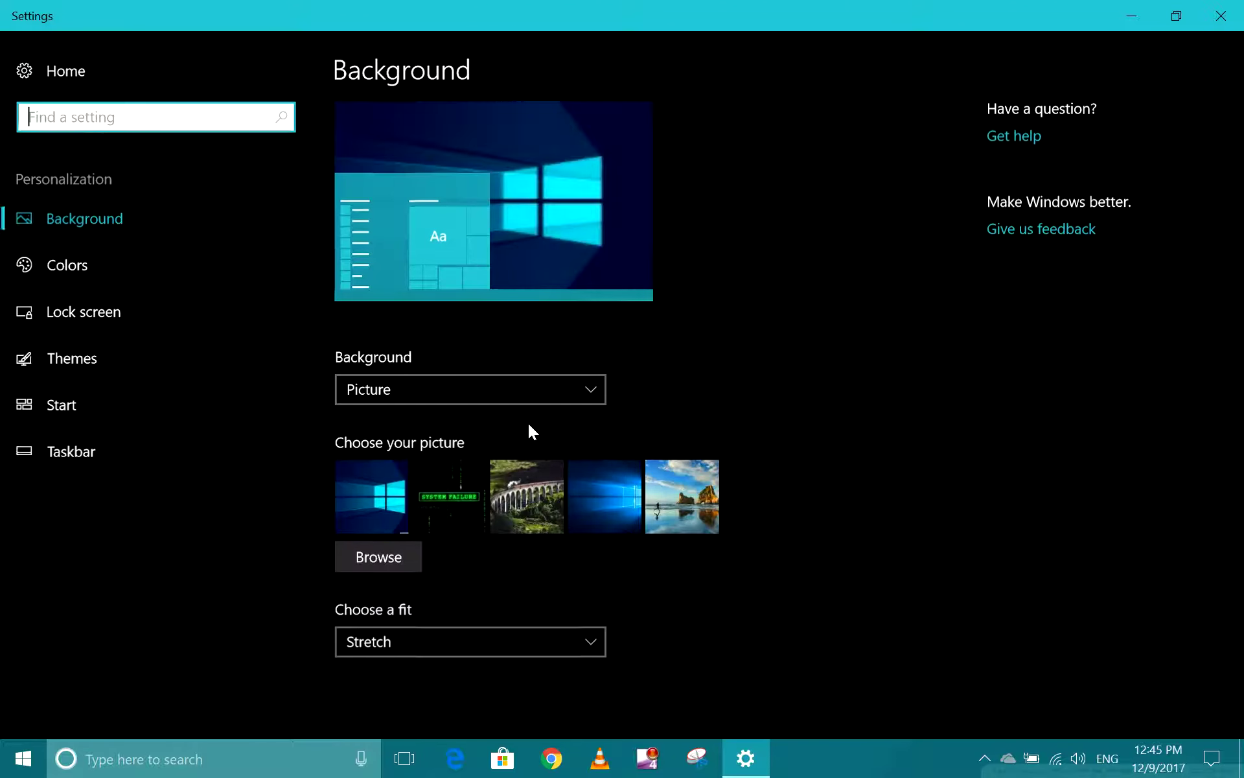
{"action": "left_click", "coordinate": [94, 360]}
{"action": "left_click", "coordinate": [88, 406]}
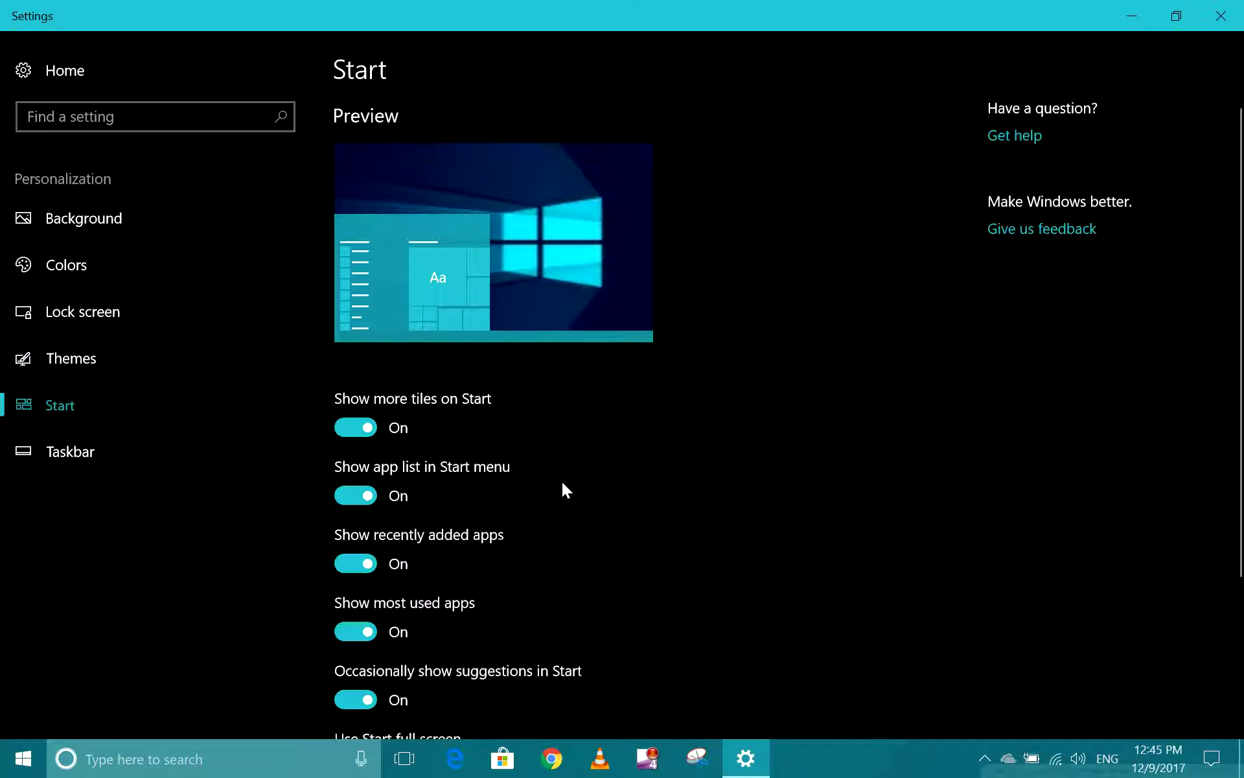
{"action": "scroll", "coordinate": [561, 489], "scroll_direction": "down", "scroll_amount": 3}
{"action": "scroll", "coordinate": [380, 326], "scroll_direction": "up", "scroll_amount": 3}
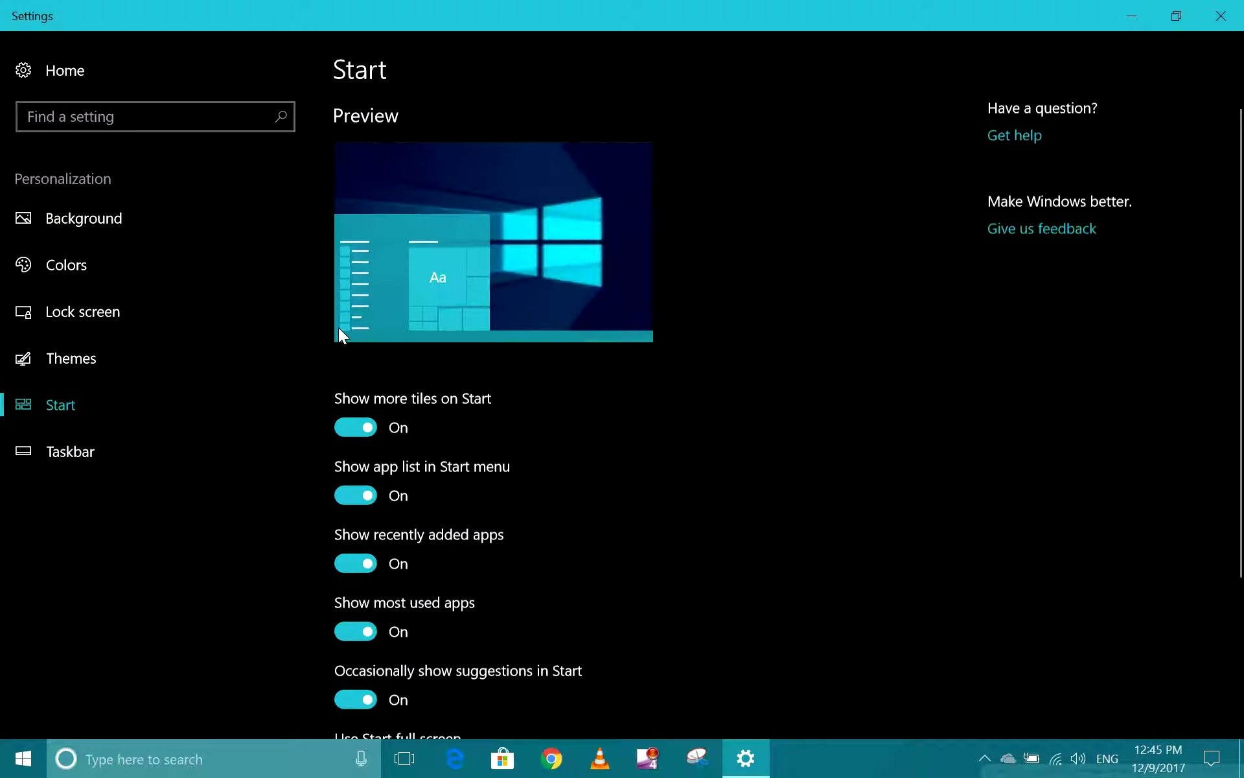
{"action": "left_click", "coordinate": [130, 356]}
{"action": "scroll", "coordinate": [405, 538], "scroll_direction": "down", "scroll_amount": 5}
{"action": "scroll", "coordinate": [411, 539], "scroll_direction": "up", "scroll_amount": 5}
{"action": "scroll", "coordinate": [461, 486], "scroll_direction": "down", "scroll_amount": 5}
{"action": "scroll", "coordinate": [462, 487], "scroll_direction": "up", "scroll_amount": 5}
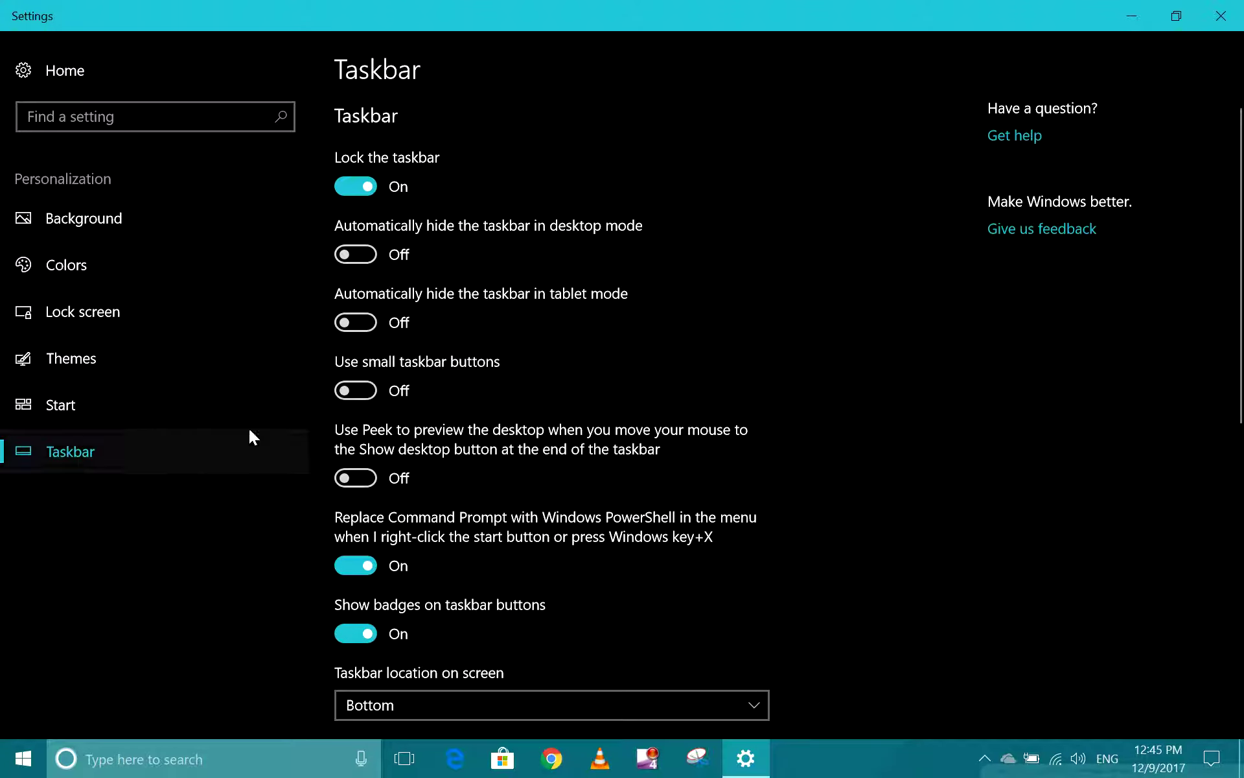
Set the desktop background picture's fit to Fill, and close Settings after viewing the Lock screen options.
{"action": "left_click", "coordinate": [98, 225]}
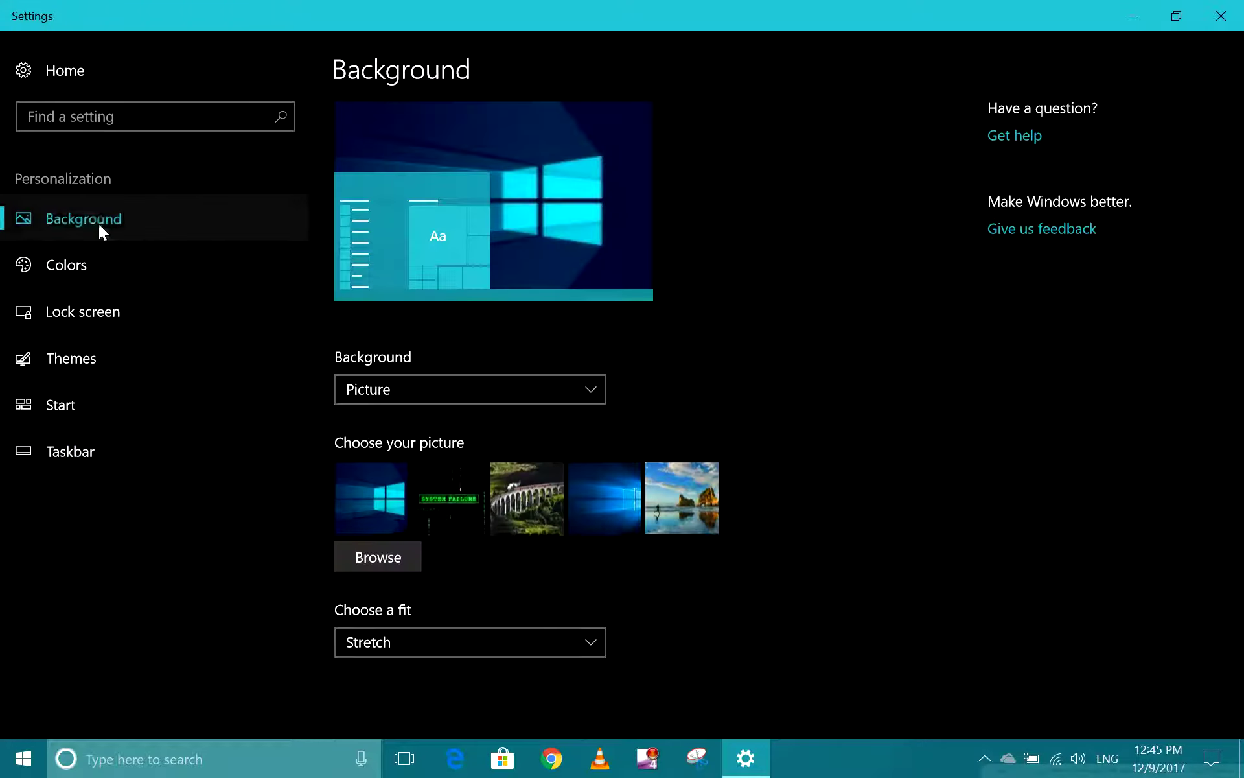
{"action": "left_click", "coordinate": [430, 641]}
{"action": "left_click", "coordinate": [394, 549]}
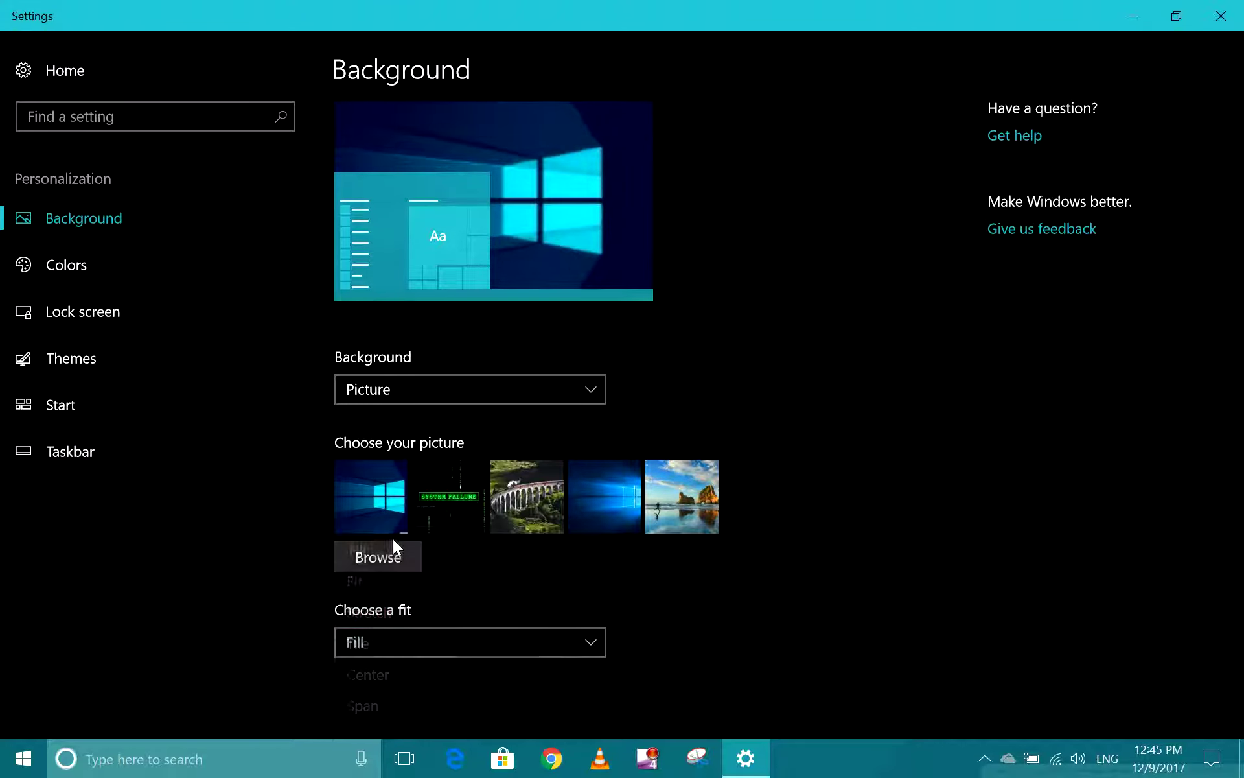
{"action": "left_click", "coordinate": [75, 311]}
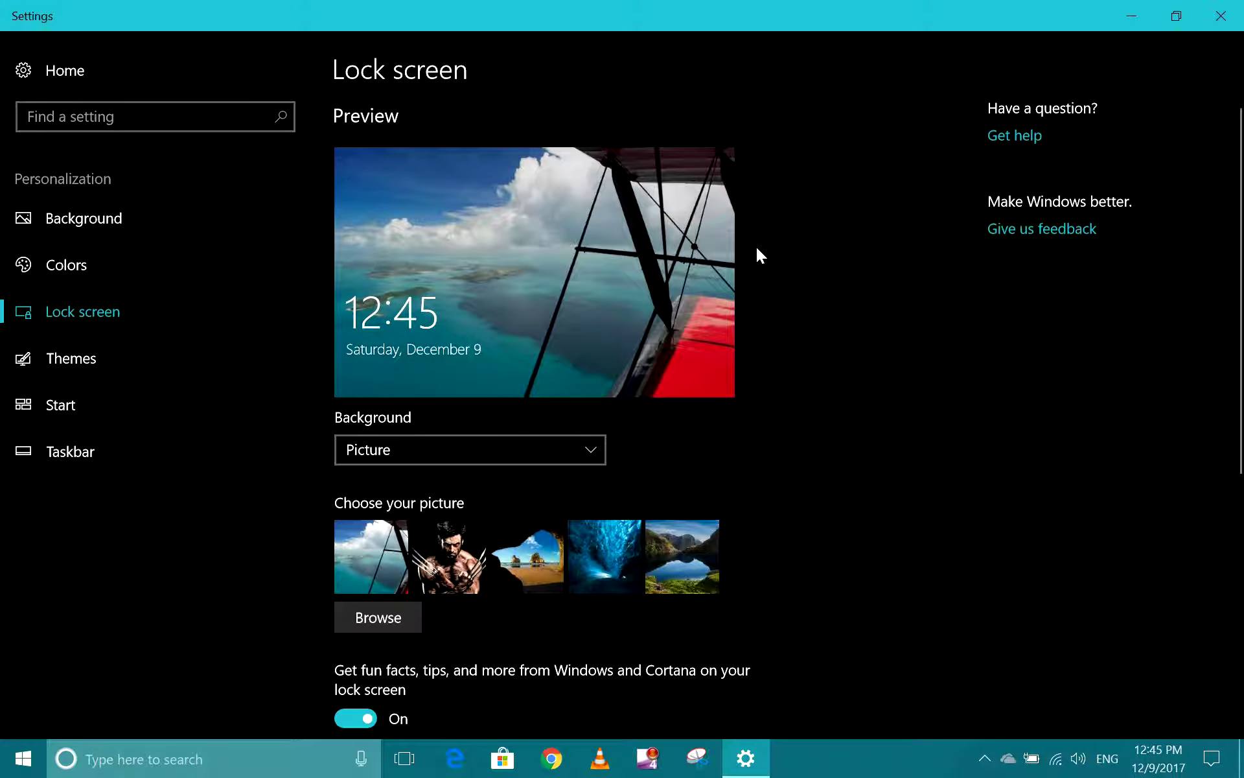
{"action": "left_click", "coordinate": [1221, 17]}
Refresh the desktop several times.
{"action": "right_click", "coordinate": [602, 181]}
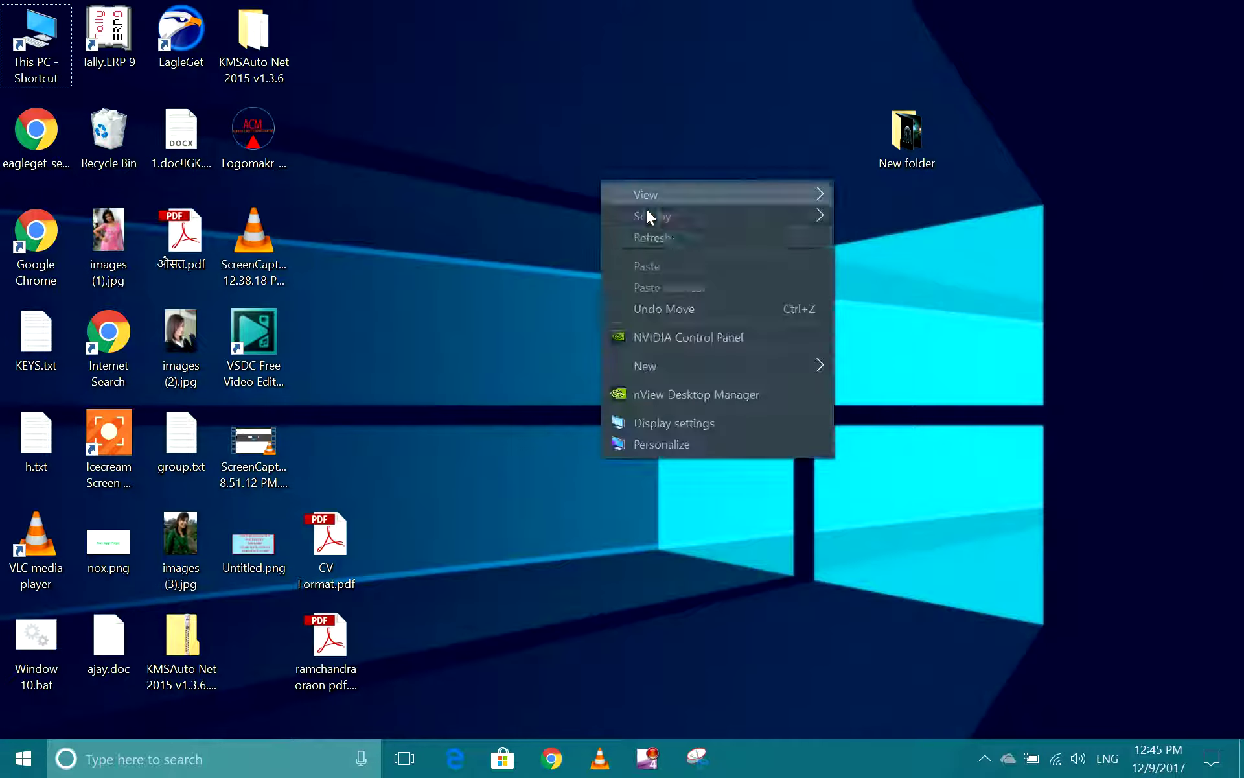
{"action": "left_click", "coordinate": [672, 236]}
{"action": "right_click", "coordinate": [643, 132]}
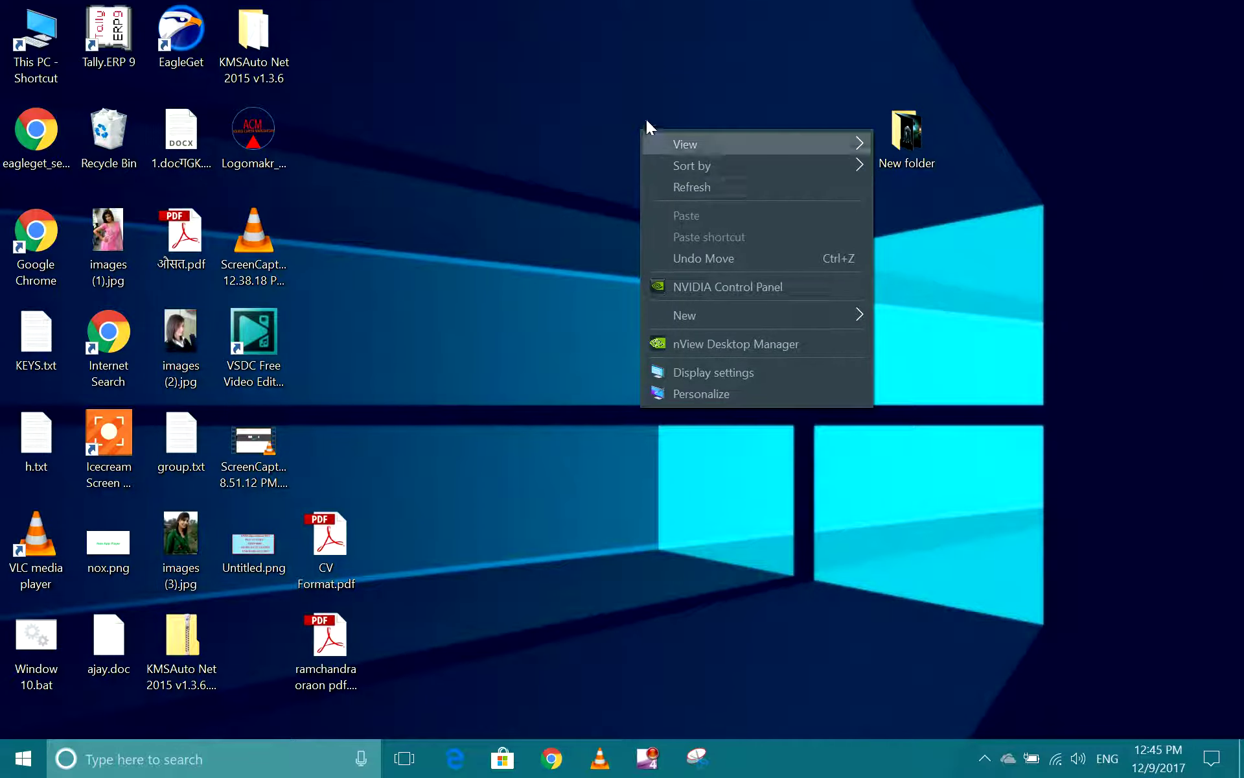
{"action": "right_click", "coordinate": [647, 118]}
{"action": "left_click", "coordinate": [689, 172]}
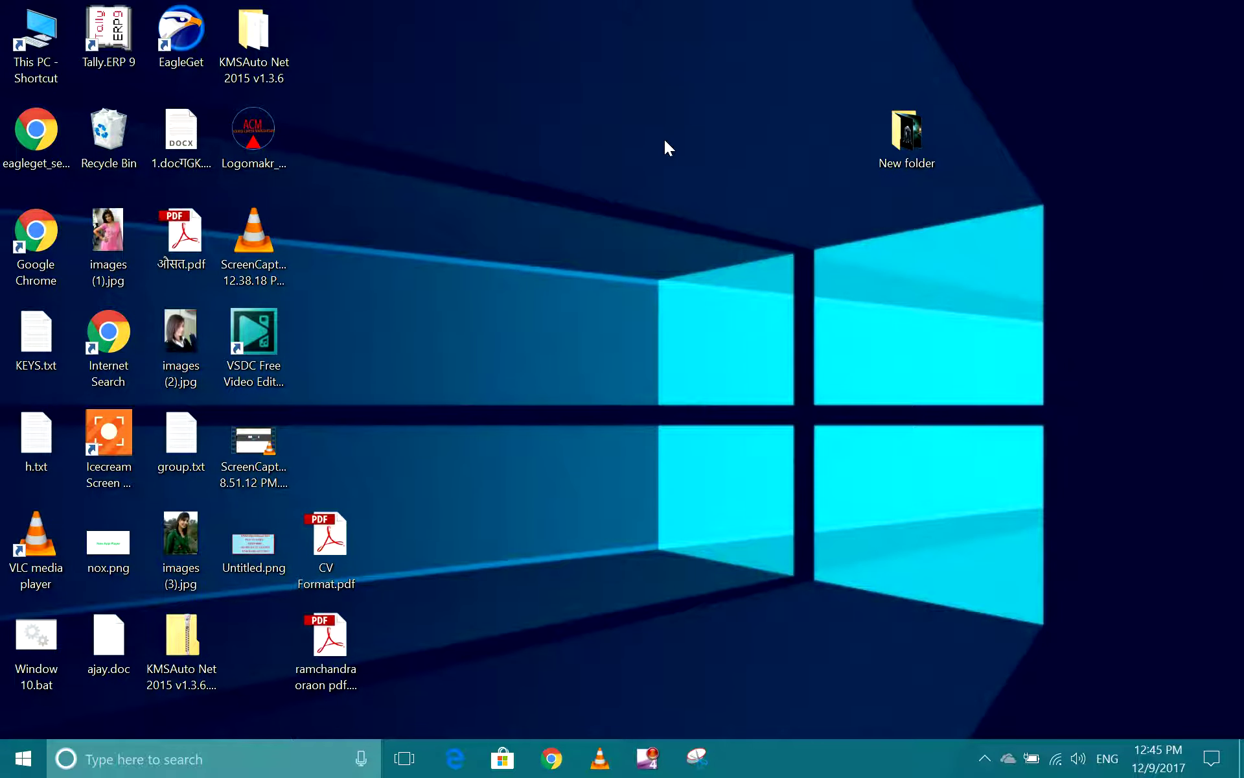
{"action": "right_click", "coordinate": [641, 144]}
{"action": "left_click", "coordinate": [692, 199]}
{"action": "right_click", "coordinate": [642, 134]}
{"action": "left_click", "coordinate": [695, 194]}
{"action": "right_click", "coordinate": [630, 105]}
{"action": "left_click", "coordinate": [668, 158]}
{"action": "right_click", "coordinate": [662, 133]}
{"action": "left_click", "coordinate": [677, 151]}
{"action": "right_click", "coordinate": [676, 151]}
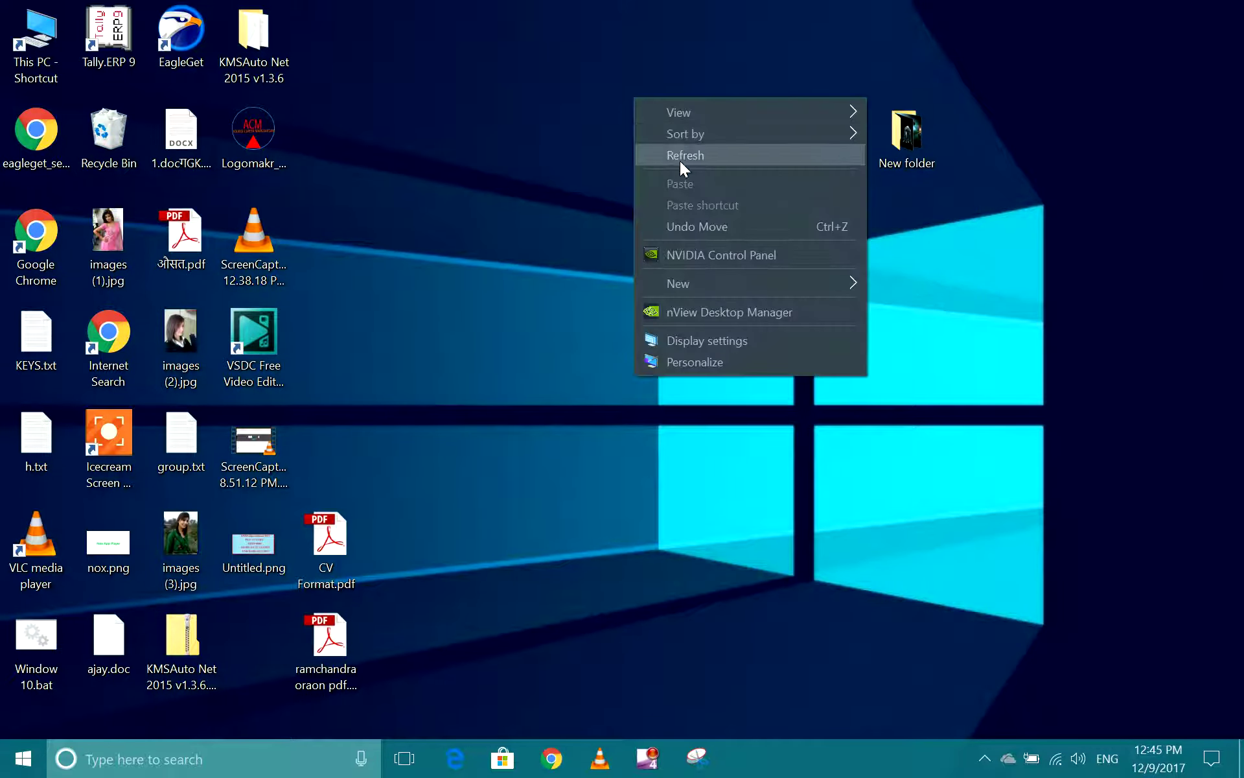
{"action": "left_click", "coordinate": [674, 151]}
{"action": "right_click", "coordinate": [637, 105]}
{"action": "left_click", "coordinate": [682, 160]}
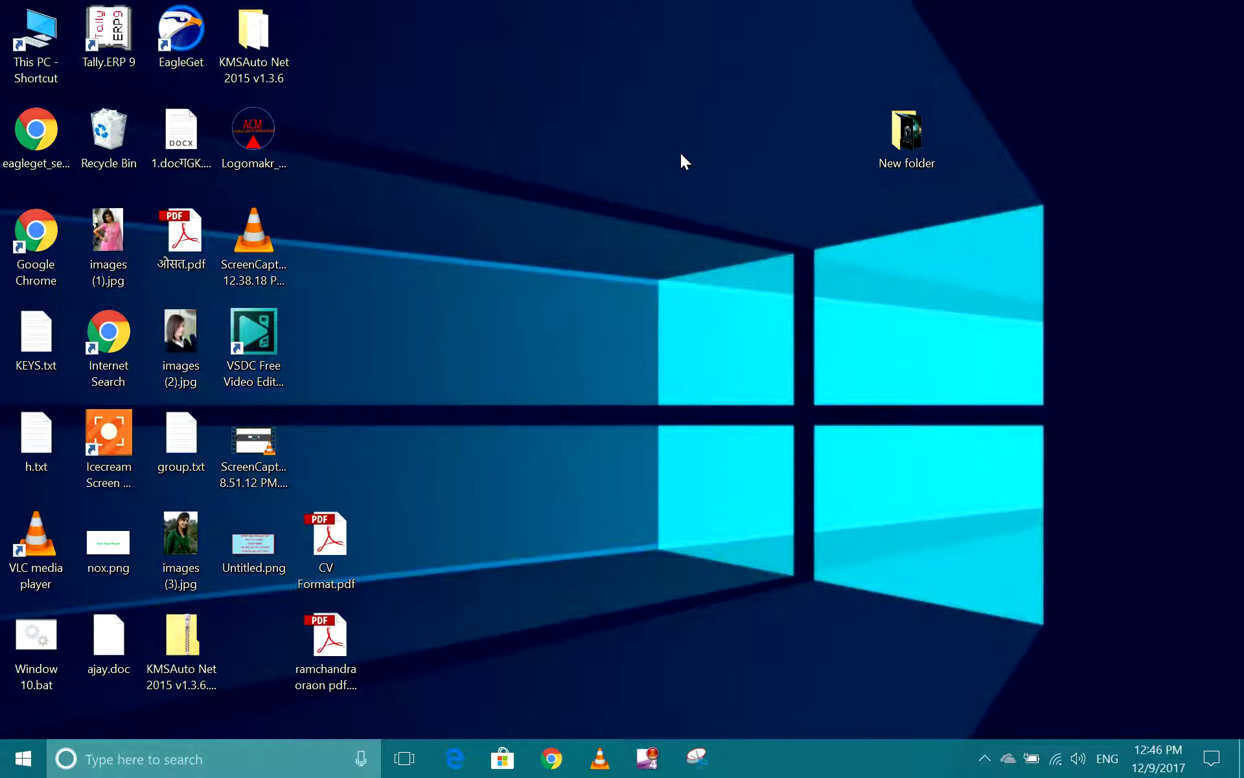